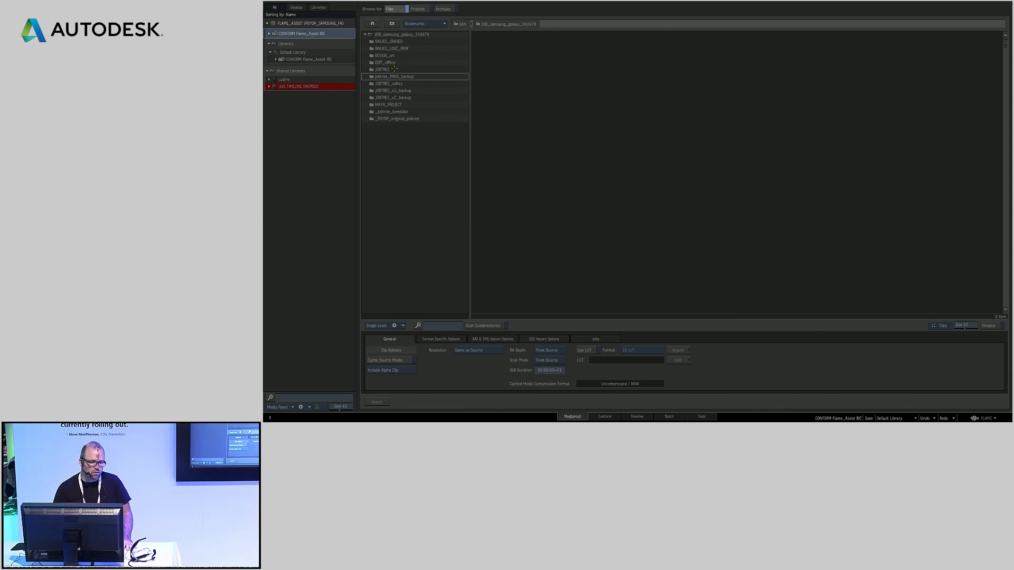
Import the AAF and the samsung_30_edits3ref reference clip from the EDIT_offline edit folder into the START_empty desktop reel
{"action": "double_click", "coordinate": [372, 63]}
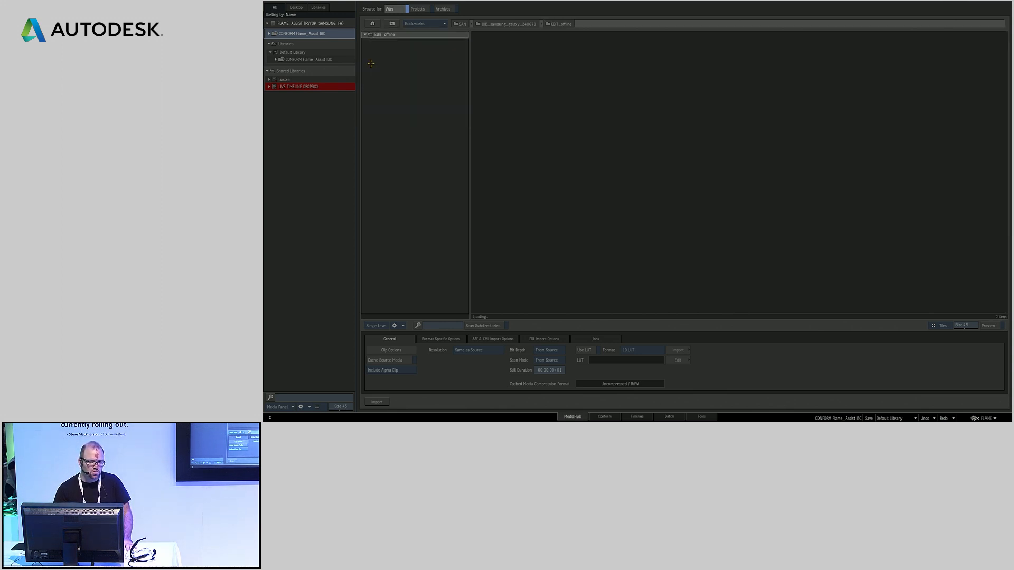
{"action": "double_click", "coordinate": [386, 63]}
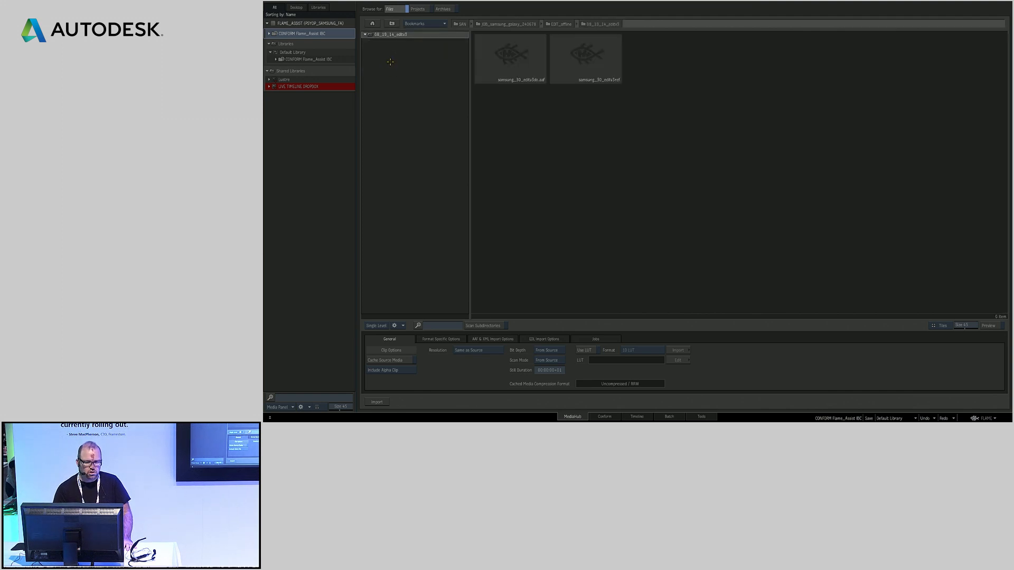
{"action": "left_click", "coordinate": [529, 82]}
{"action": "left_click", "coordinate": [589, 81], "text": "shift"}
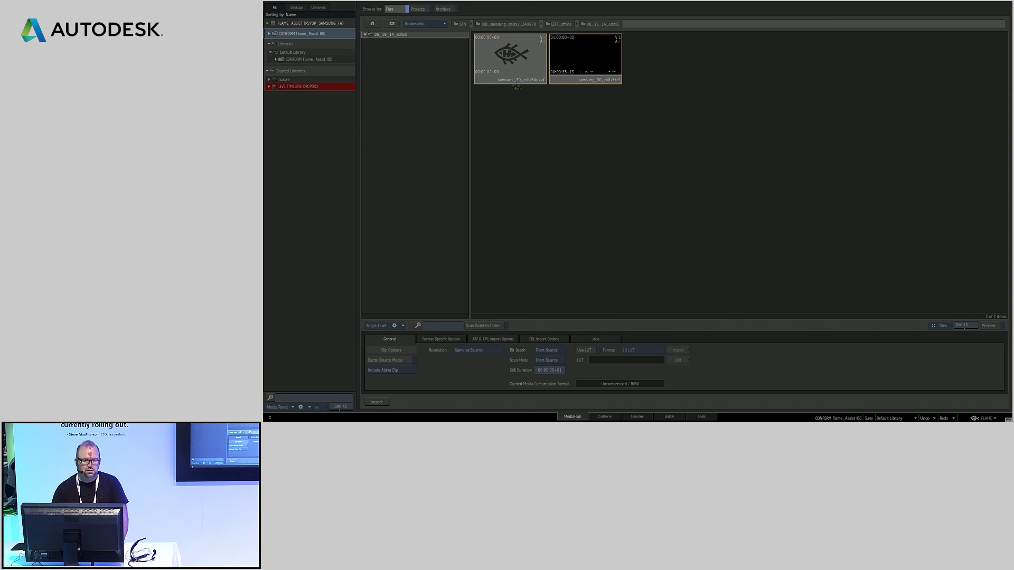
{"action": "left_click", "coordinate": [298, 7]}
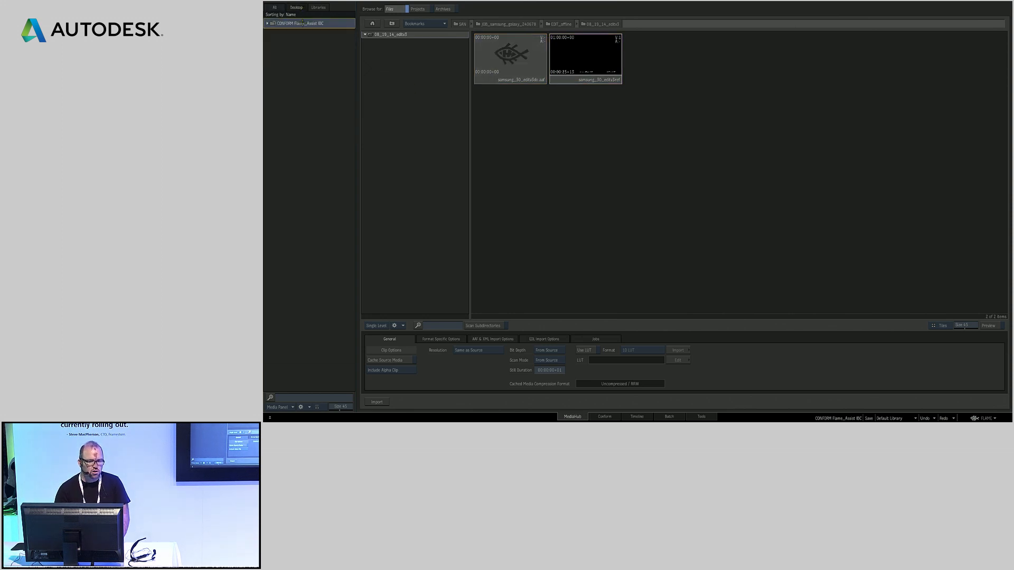
{"action": "left_click", "coordinate": [270, 24]}
{"action": "left_click_drag", "start_coordinate": [520, 72], "coordinate": [317, 60]}
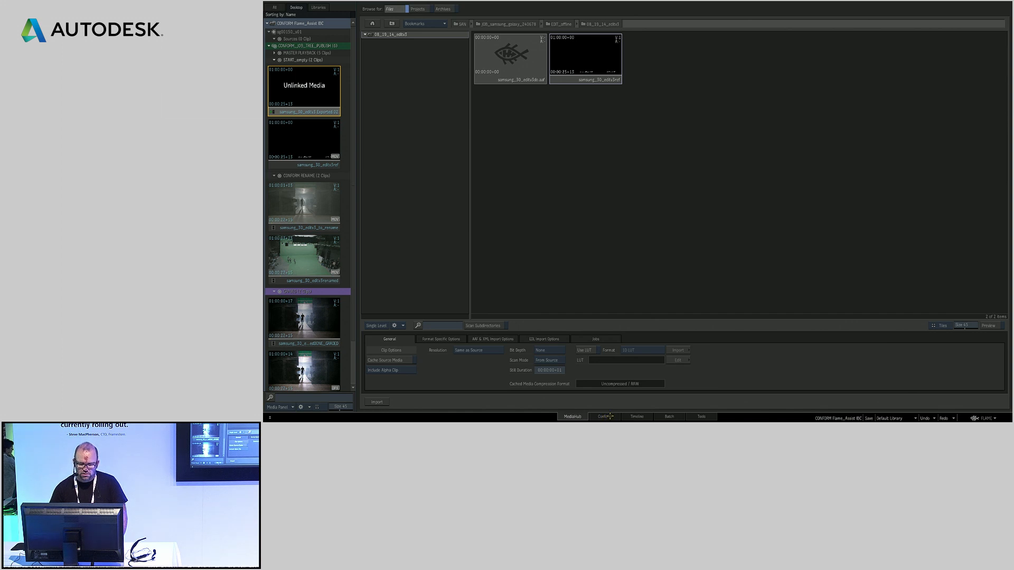
Open the imported unlinked samsung_30_edits3 sequence in the Conform view
{"action": "left_click", "coordinate": [607, 417]}
{"action": "right_click", "coordinate": [312, 86]}
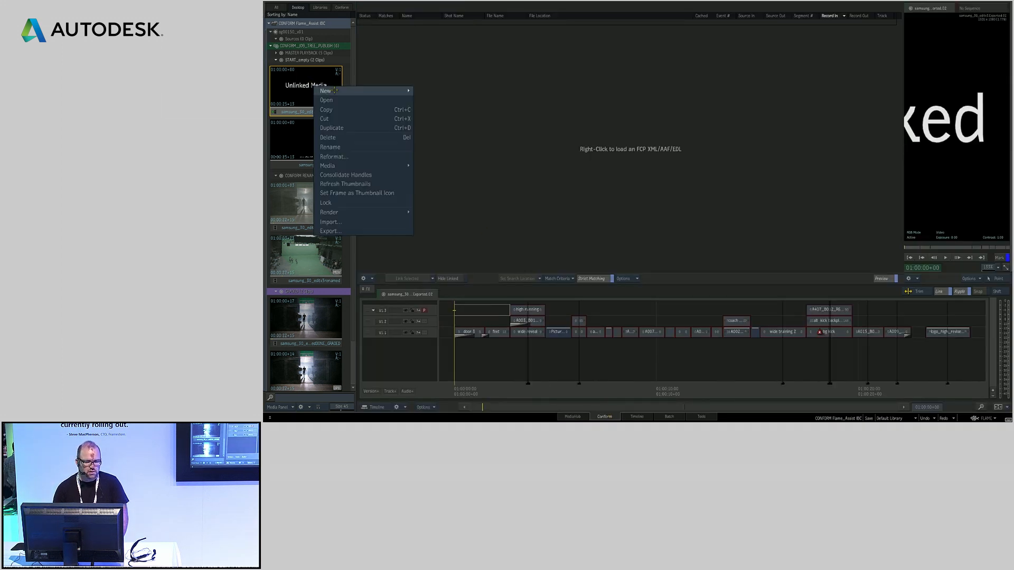
{"action": "left_click", "coordinate": [339, 96]}
Add a new version to the sequence and edit the samsung_30_edits3ref clip onto its track
{"action": "left_click_drag", "start_coordinate": [504, 366], "coordinate": [838, 344]}
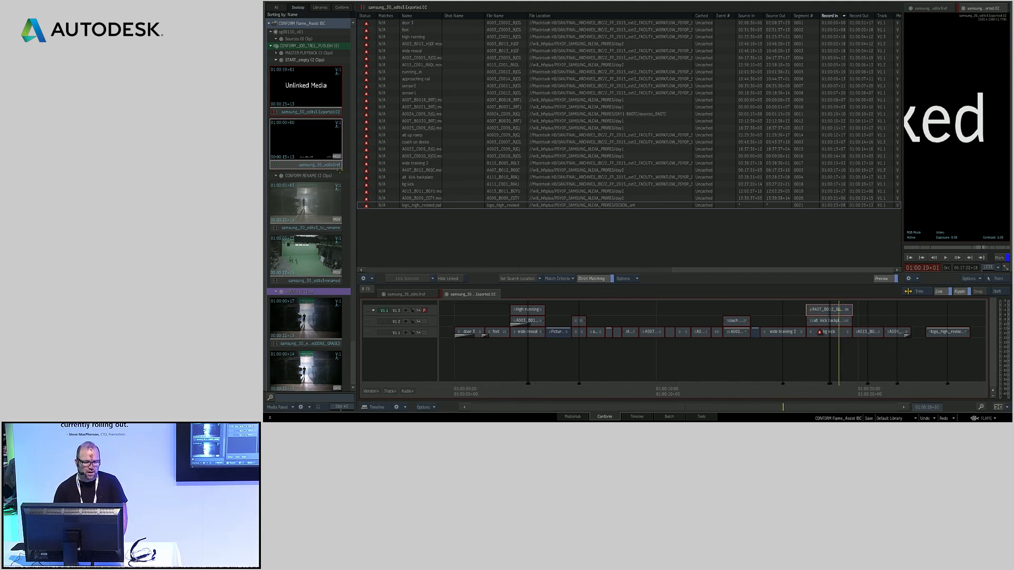
{"action": "left_click", "coordinate": [372, 391]}
{"action": "left_click_drag", "start_coordinate": [307, 139], "coordinate": [458, 347]}
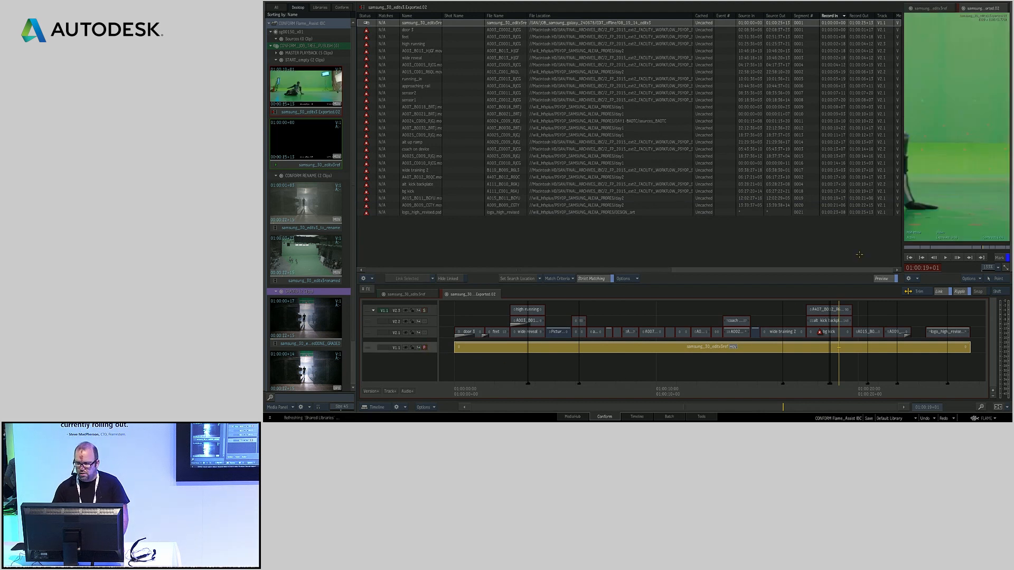
Scrub through the sequence to check the offline reference in the viewer
{"action": "left_click", "coordinate": [741, 378]}
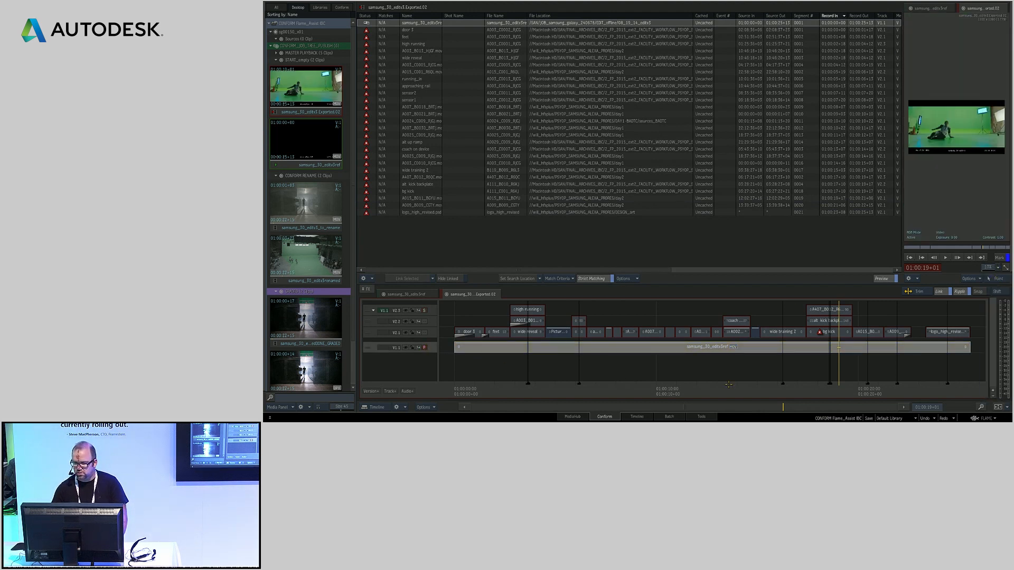
{"action": "mouse_move", "coordinate": [843, 377]}
{"action": "left_mouse_down"}
{"action": "mouse_move", "coordinate": [569, 404]}
{"action": "mouse_move", "coordinate": [828, 392]}
{"action": "mouse_move", "coordinate": [841, 366]}
{"action": "left_mouse_up"}
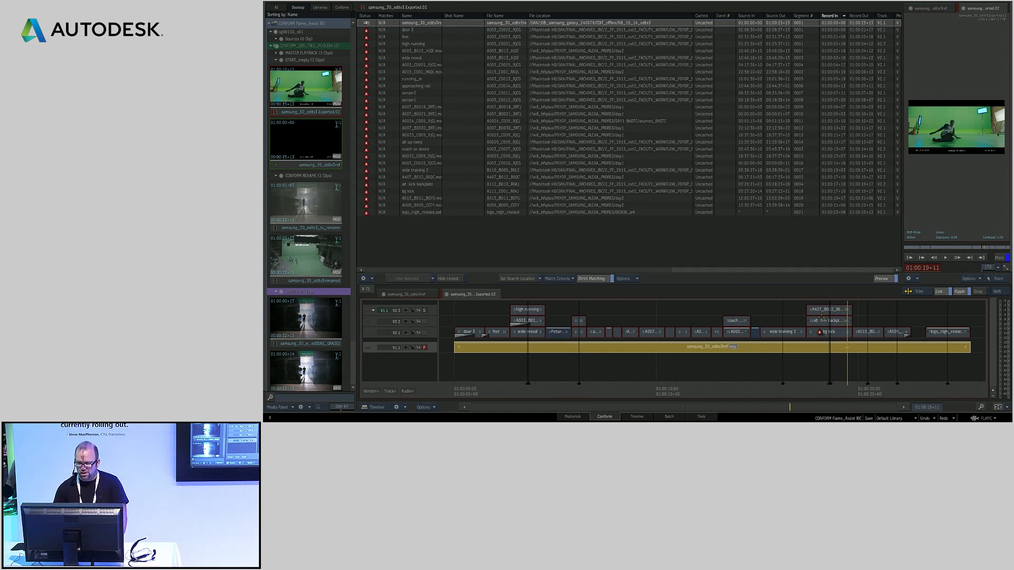
{"action": "left_click_drag", "start_coordinate": [532, 389], "coordinate": [501, 248]}
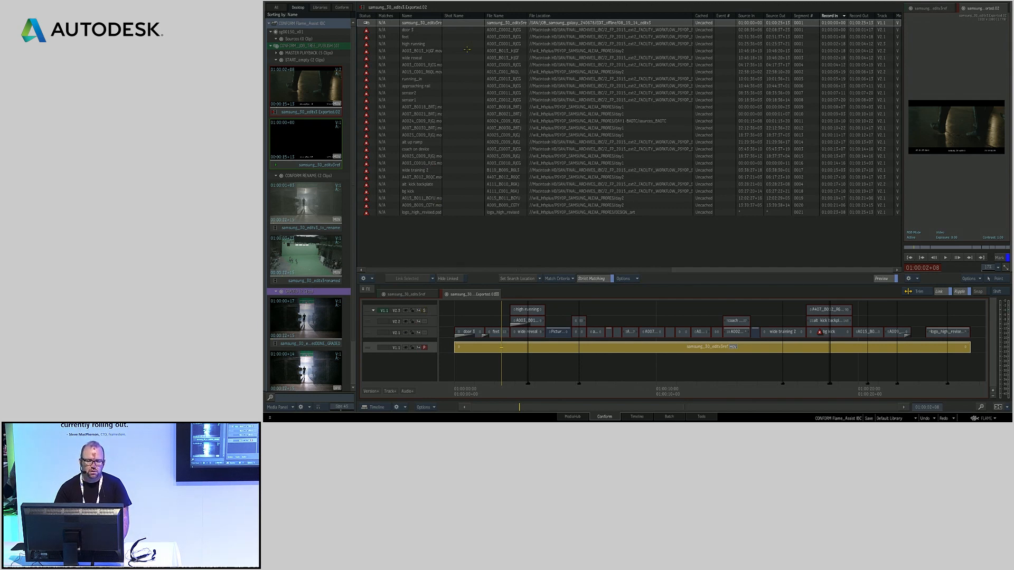
Set the conform search location to the day1 folder inside DAILIES_LOGC_RAW
{"action": "left_click", "coordinate": [519, 279]}
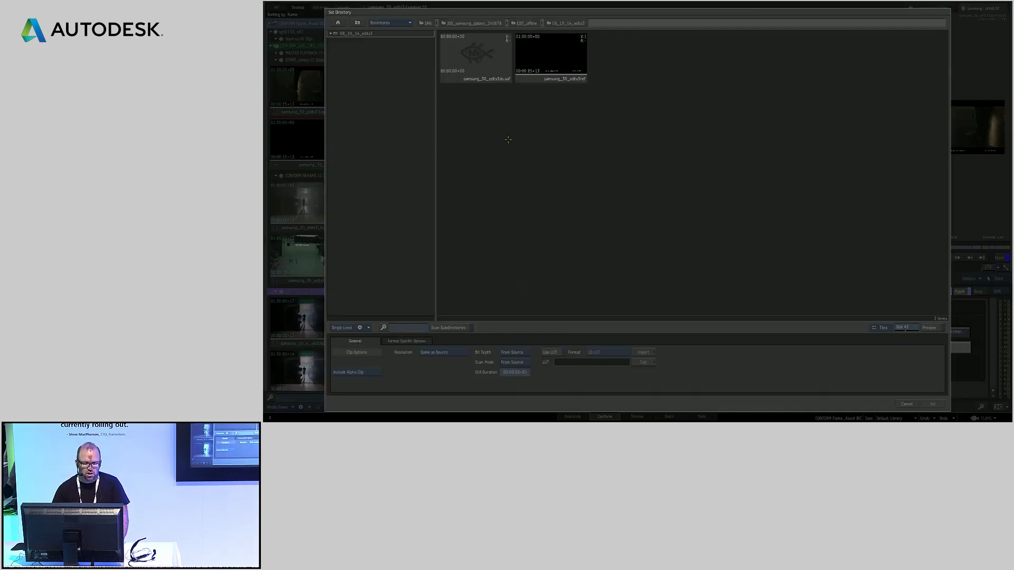
{"action": "left_click", "coordinate": [358, 23]}
{"action": "left_click", "coordinate": [358, 23]}
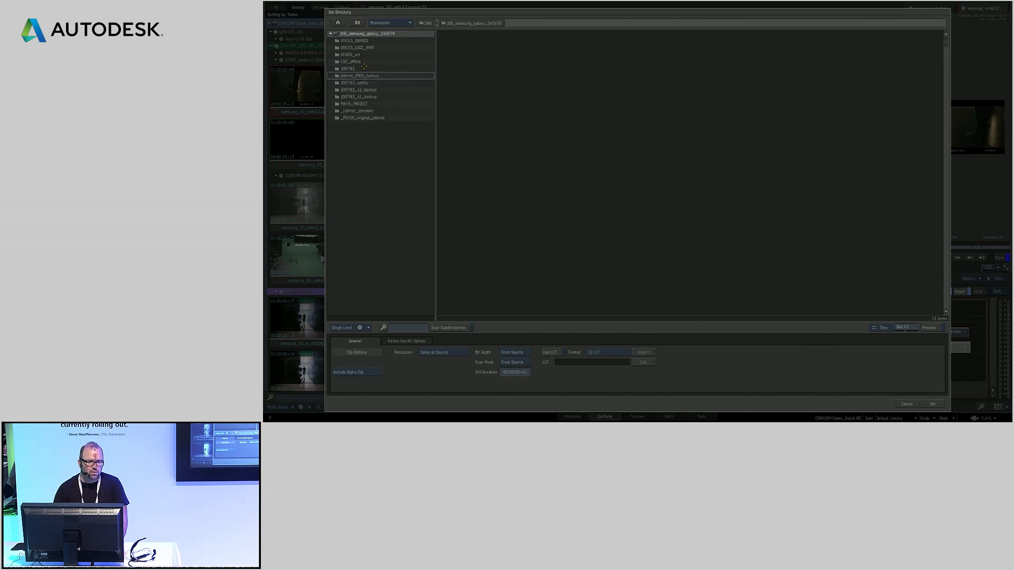
{"action": "double_click", "coordinate": [354, 48]}
{"action": "left_click", "coordinate": [345, 41]}
{"action": "left_click", "coordinate": [934, 404]}
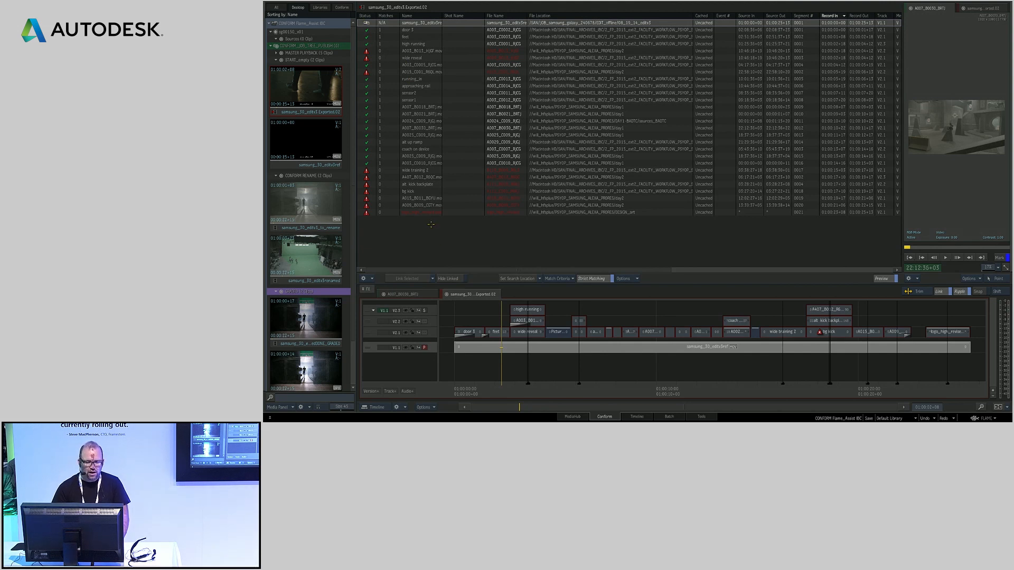
Add Source Timecode to the match criteria and examine the remaining columns of the event list
{"action": "left_click", "coordinate": [561, 277]}
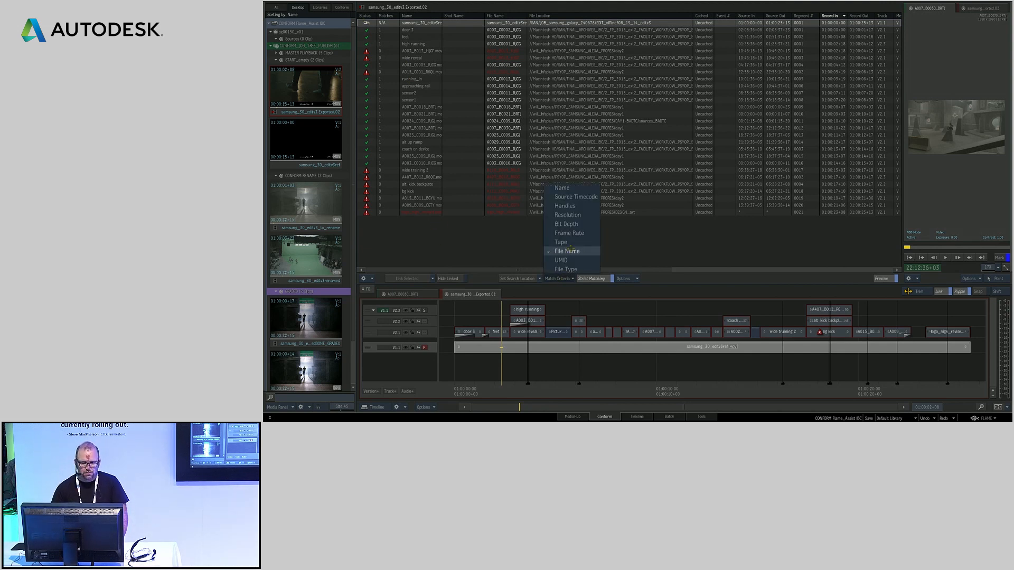
{"action": "left_click", "coordinate": [576, 196]}
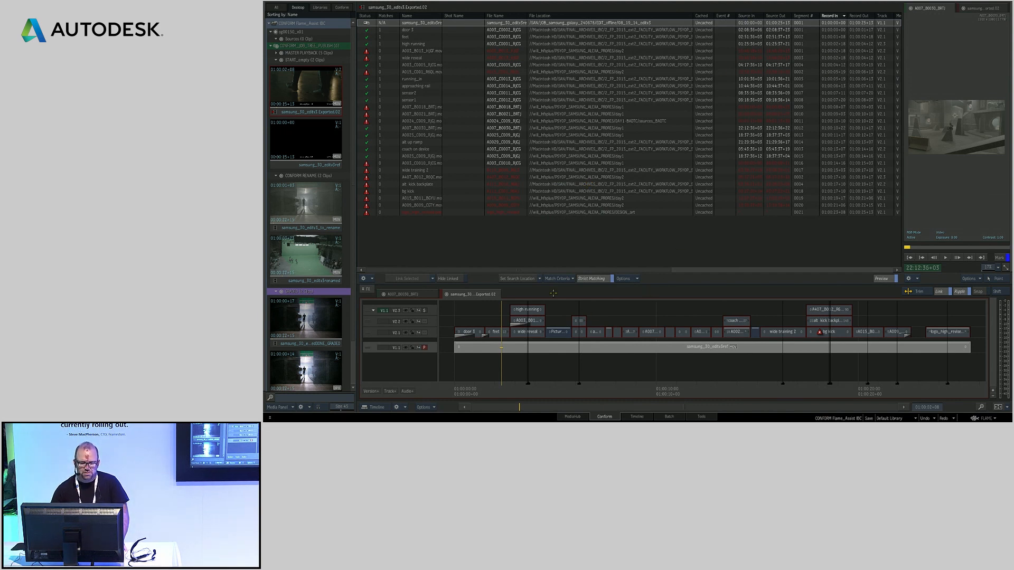
{"action": "left_click_drag", "start_coordinate": [567, 270], "coordinate": [635, 265]}
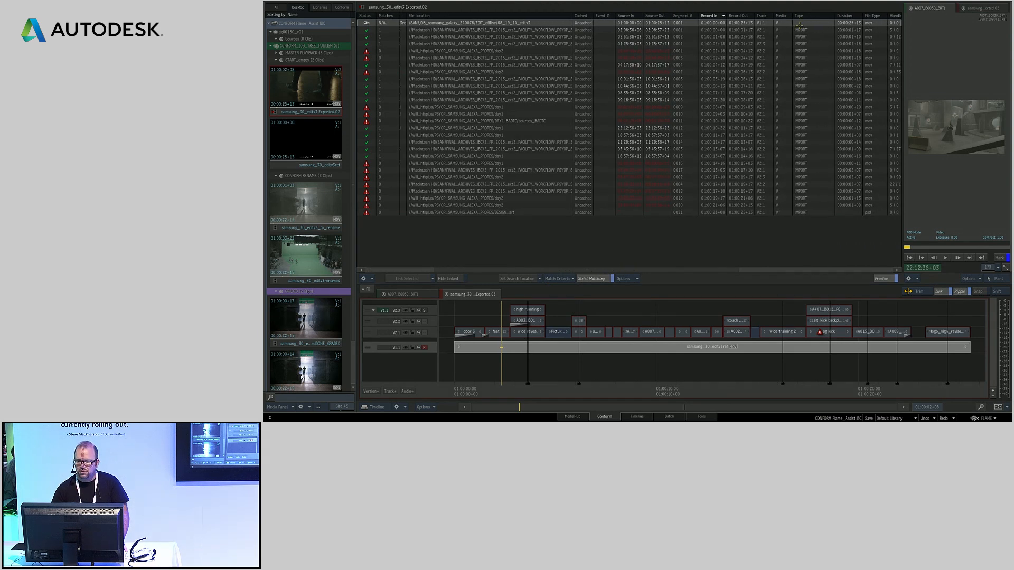
{"action": "left_click_drag", "start_coordinate": [649, 271], "coordinate": [575, 272]}
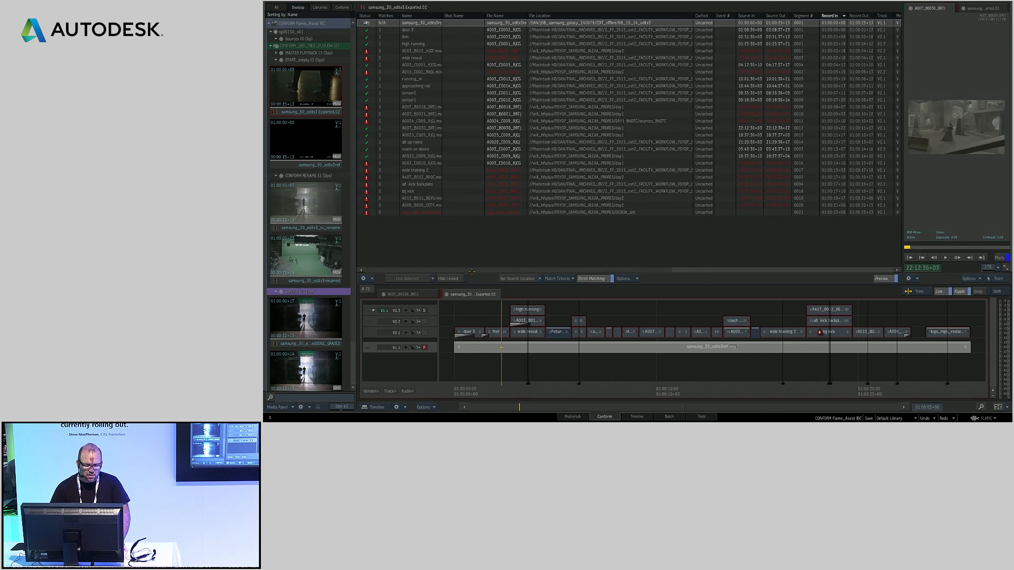
Link the matched sources and hide the linked events from the list
{"action": "left_click", "coordinate": [433, 279]}
{"action": "left_click", "coordinate": [430, 286]}
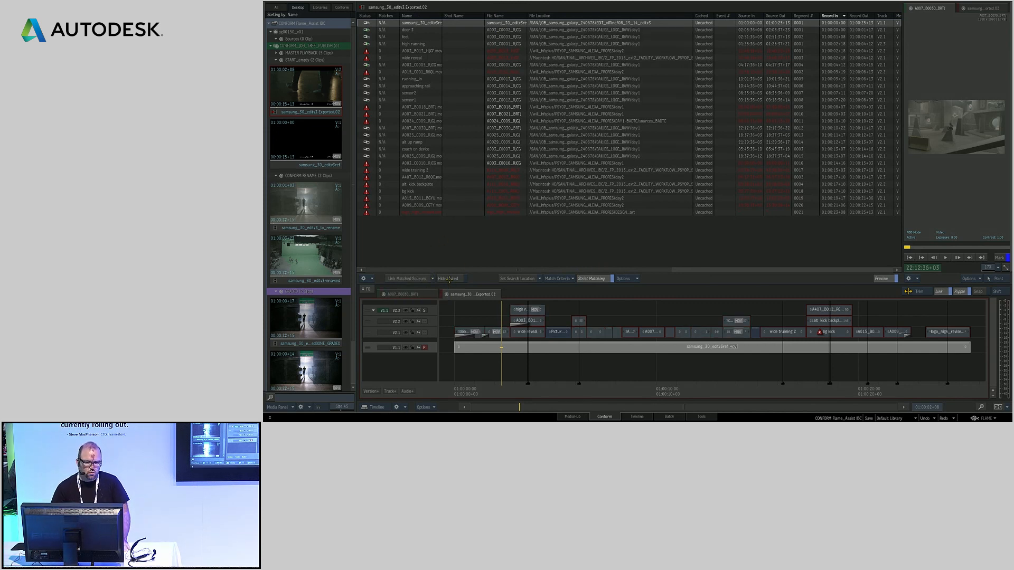
{"action": "left_click", "coordinate": [448, 278]}
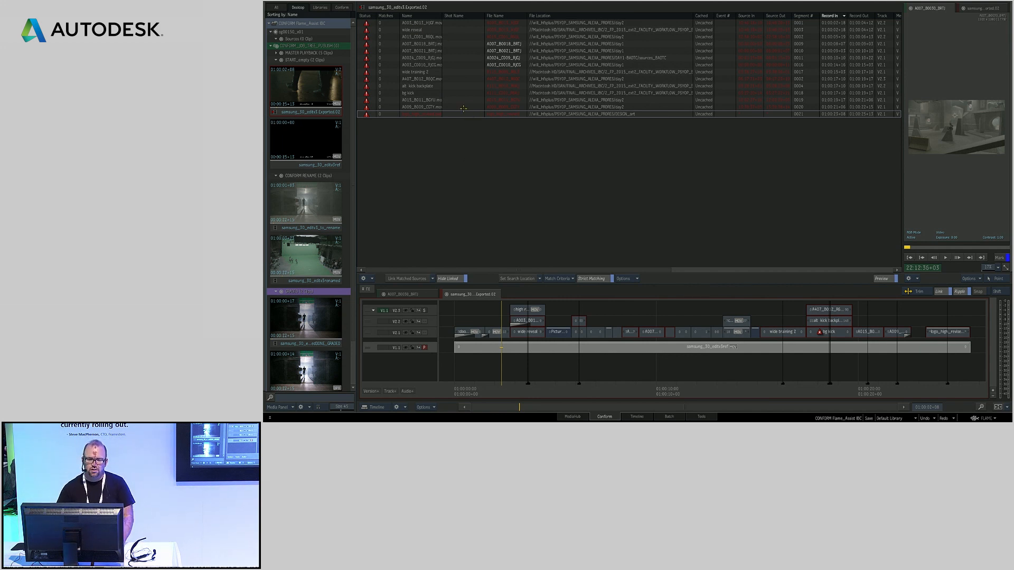
Set the search location to the DAY2_PRORES_444HQ folder with Ignore Alpha Channel, and link the matched sources
{"action": "left_click", "coordinate": [510, 276]}
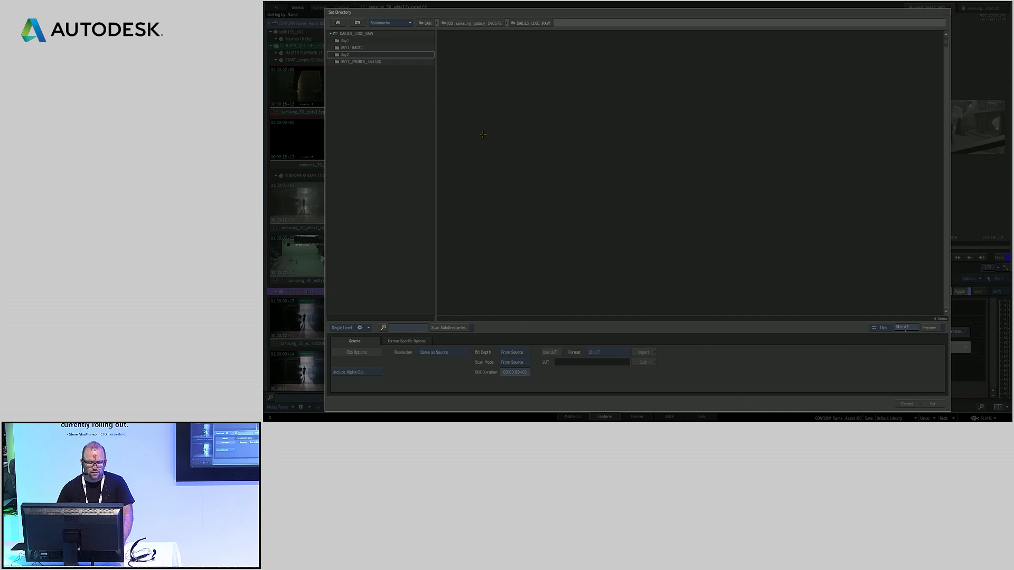
{"action": "double_click", "coordinate": [360, 63]}
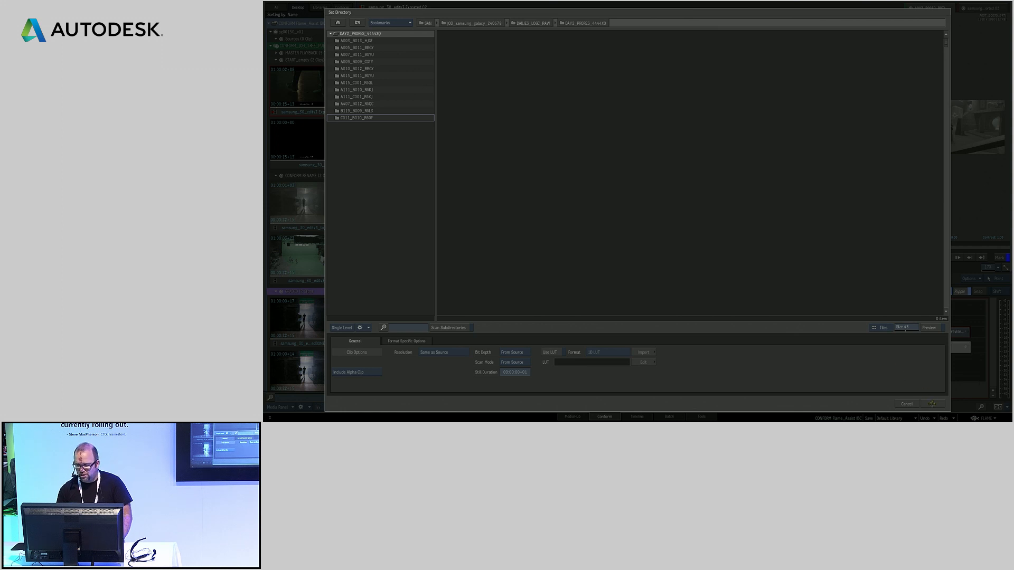
{"action": "left_click", "coordinate": [362, 373]}
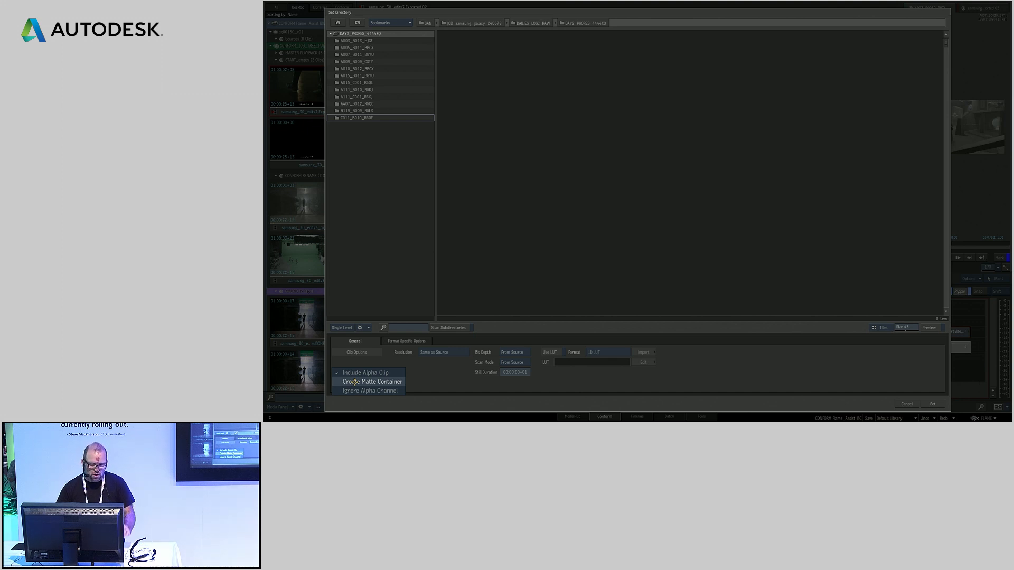
{"action": "left_click", "coordinate": [359, 391]}
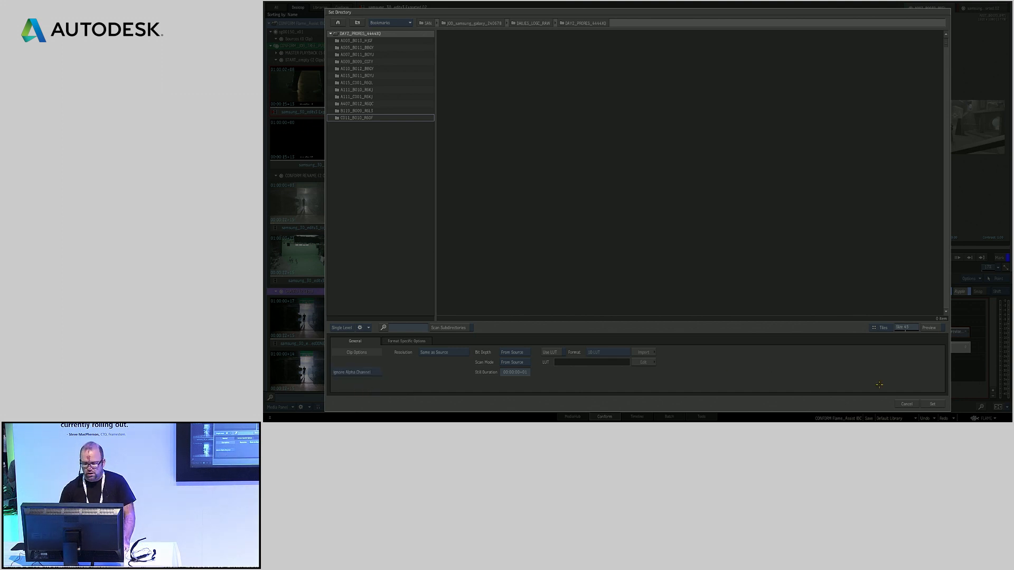
{"action": "left_click", "coordinate": [935, 404]}
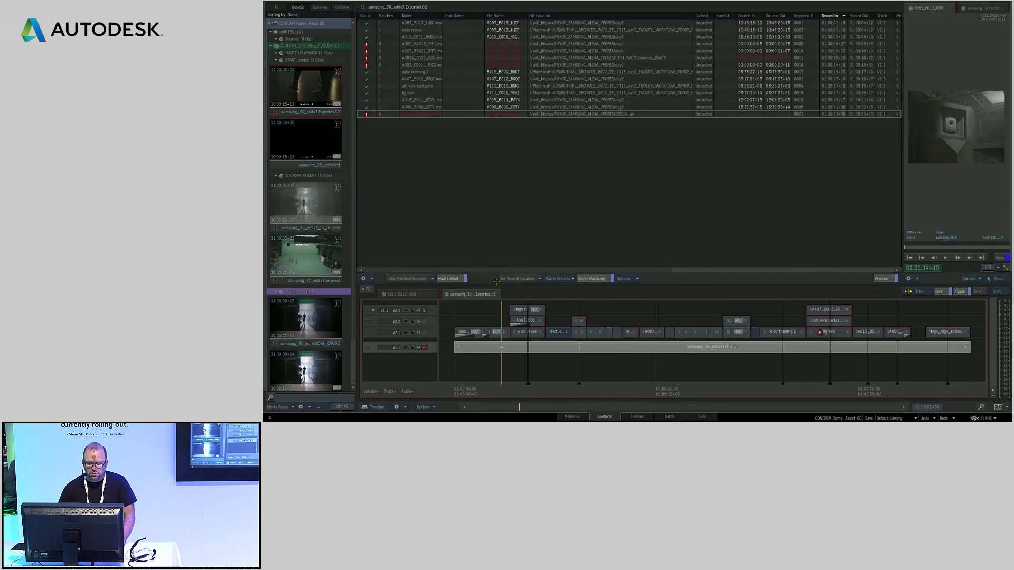
{"action": "left_click", "coordinate": [448, 278]}
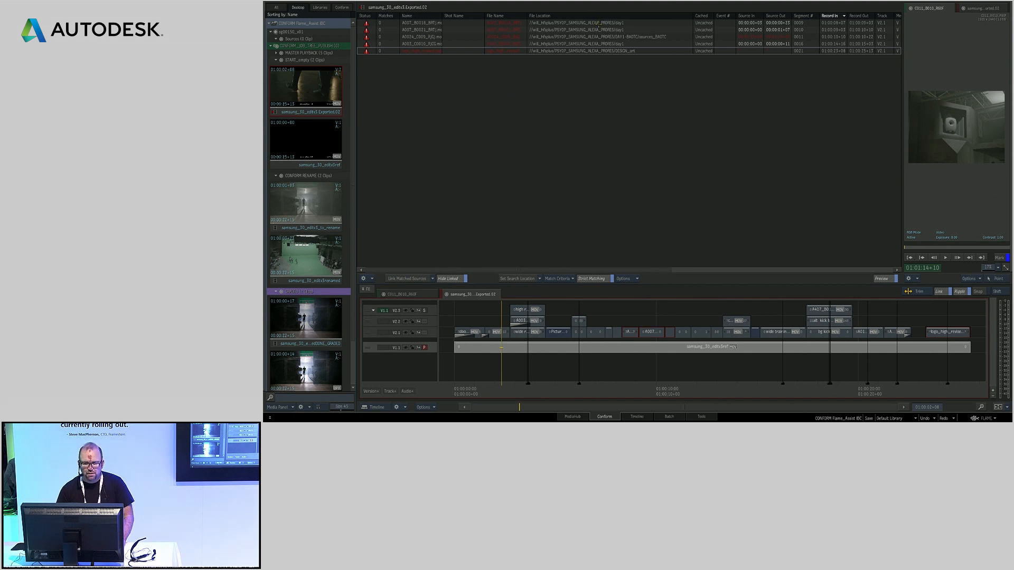
Scrub the timeline and switch the viewer from the reference track to the conformed version to compare them
{"action": "left_click_drag", "start_coordinate": [506, 388], "coordinate": [564, 386]}
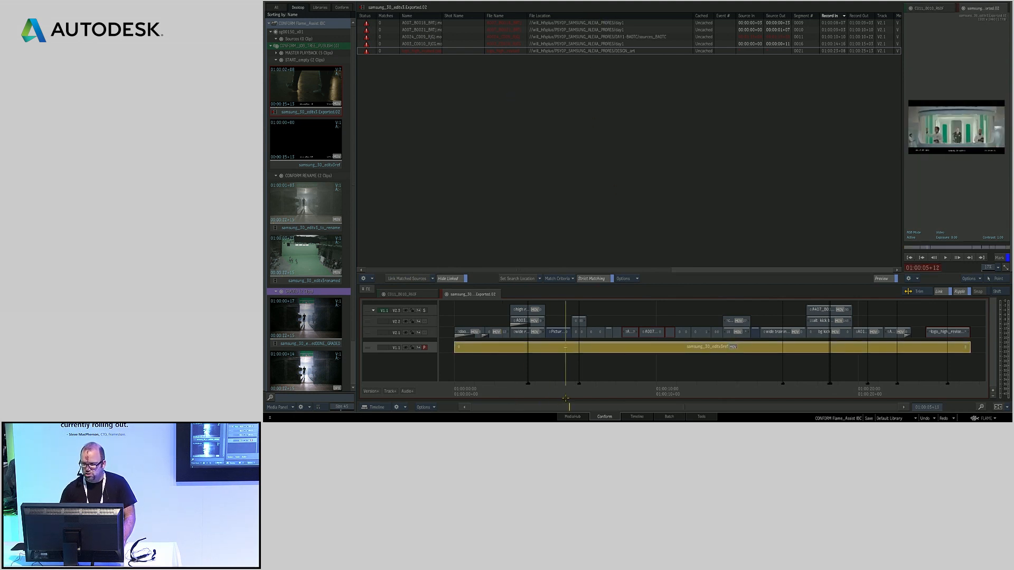
{"action": "left_click", "coordinate": [425, 311]}
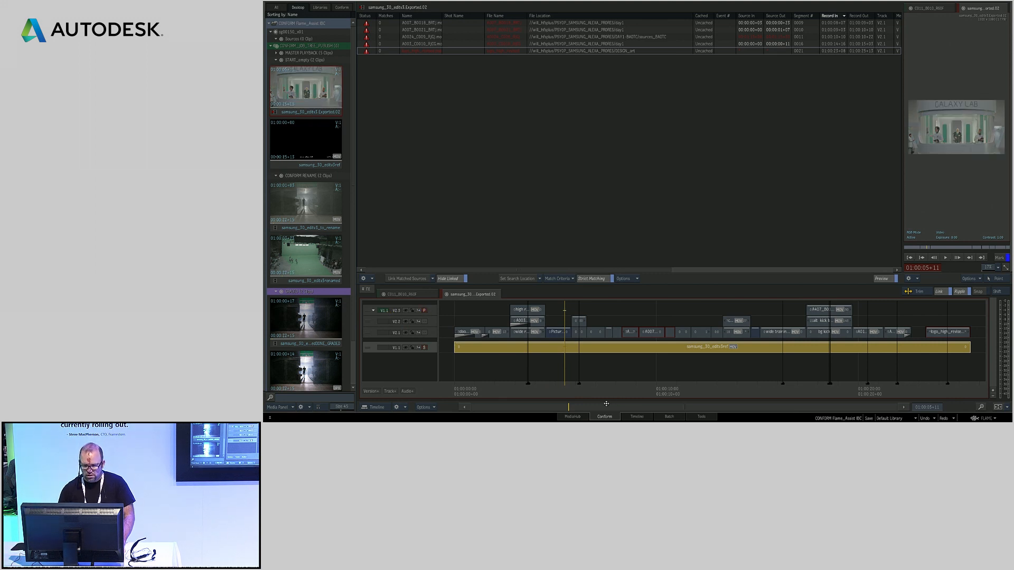
{"action": "left_click_drag", "start_coordinate": [580, 392], "coordinate": [606, 394]}
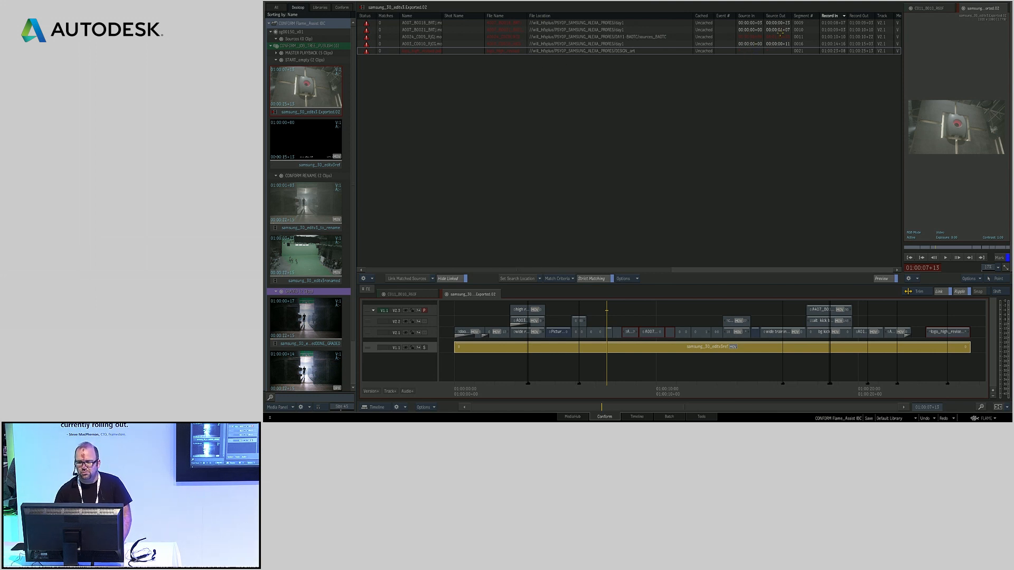
Enter a new source-in timecode for the unlinked A024_C009 event in the BAOTC dailies
{"action": "left_click", "coordinate": [747, 22]}
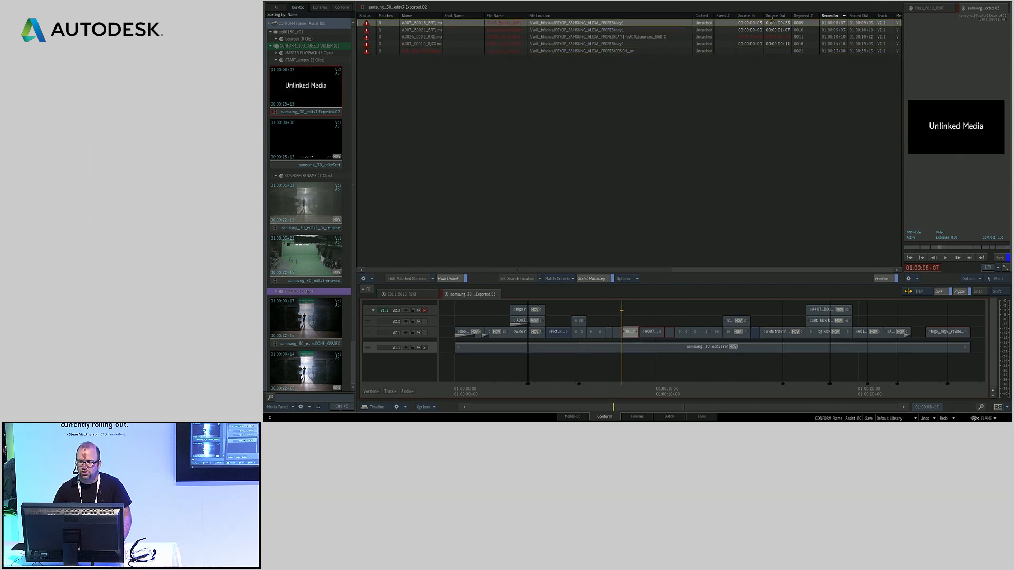
{"action": "mouse_move", "coordinate": [749, 22]}
{"action": "left_mouse_down"}
{"action": "mouse_move", "coordinate": [698, 29]}
{"action": "mouse_move", "coordinate": [749, 25]}
{"action": "left_mouse_up"}
{"action": "left_click", "coordinate": [753, 36]}
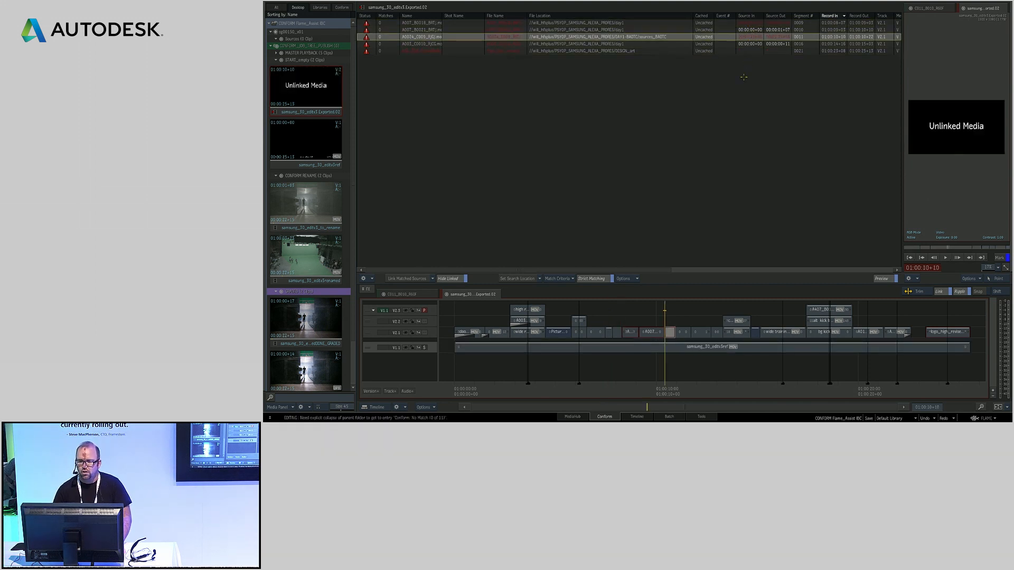
{"action": "left_click", "coordinate": [749, 37]}
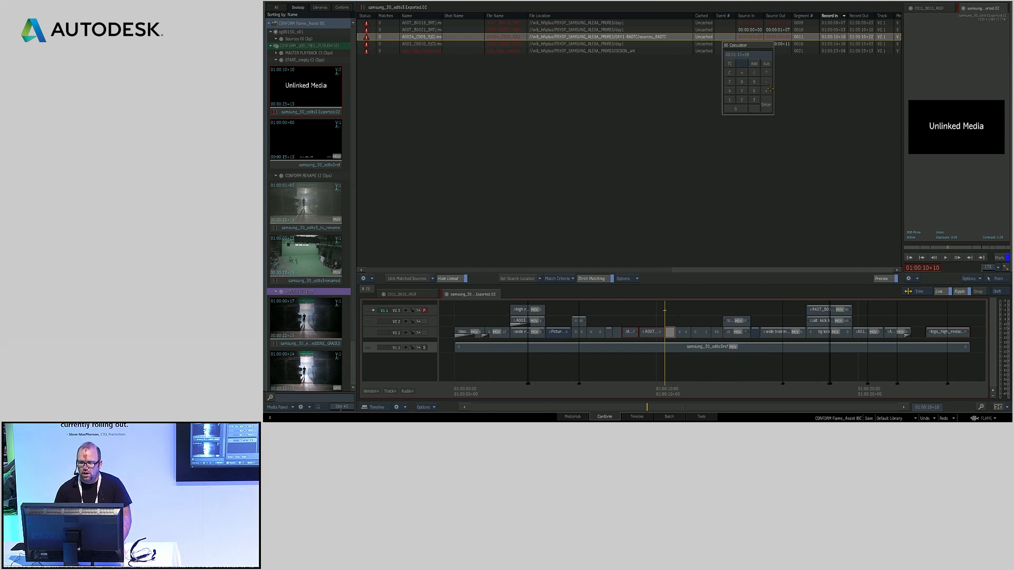
{"action": "left_click", "coordinate": [730, 100]}
{"action": "left_click", "coordinate": [737, 108]}
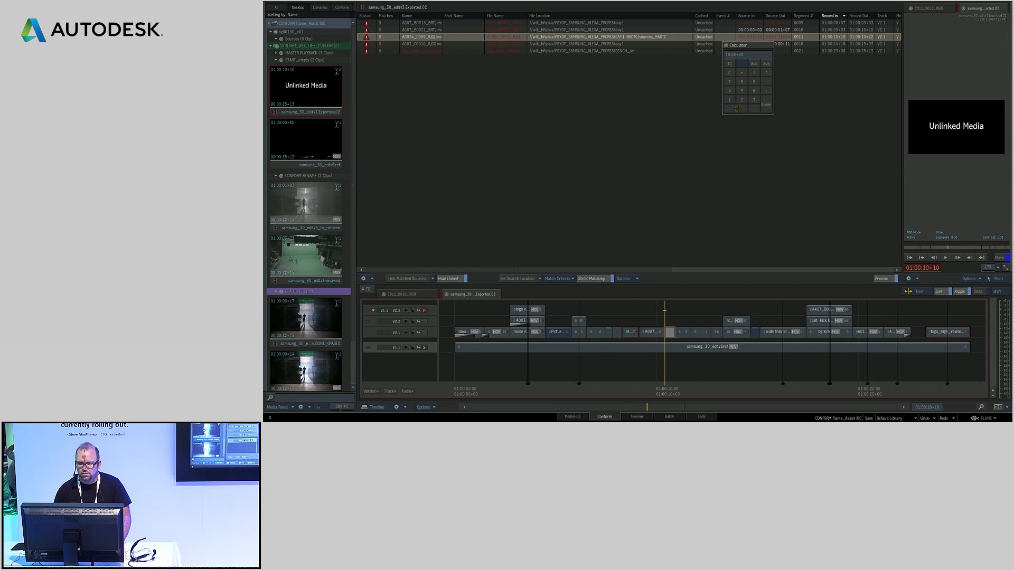
{"action": "key", "text": "Return"}
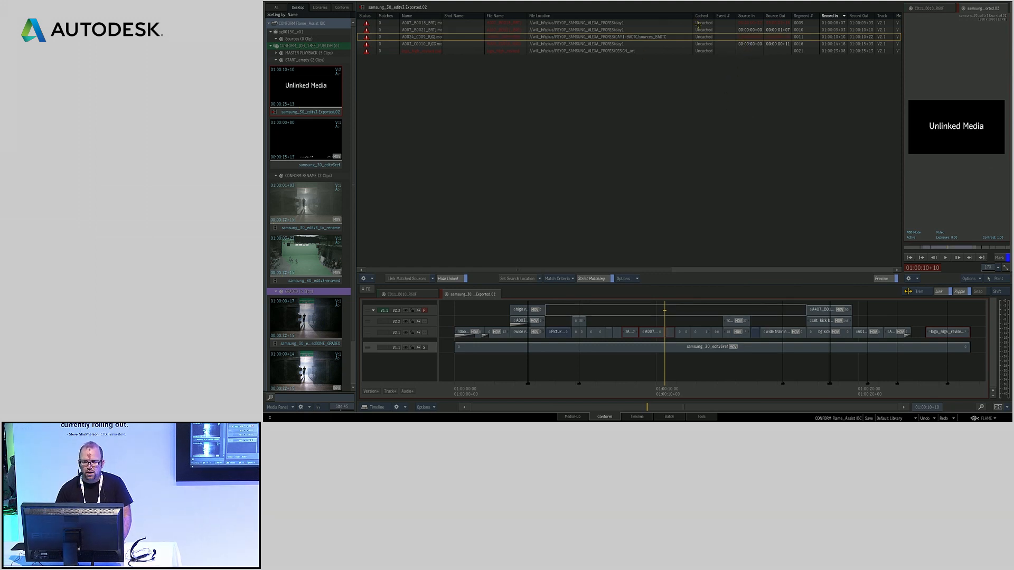
Toggle Source Timecode in the match criteria for the unlinked events
{"action": "left_click", "coordinate": [558, 278]}
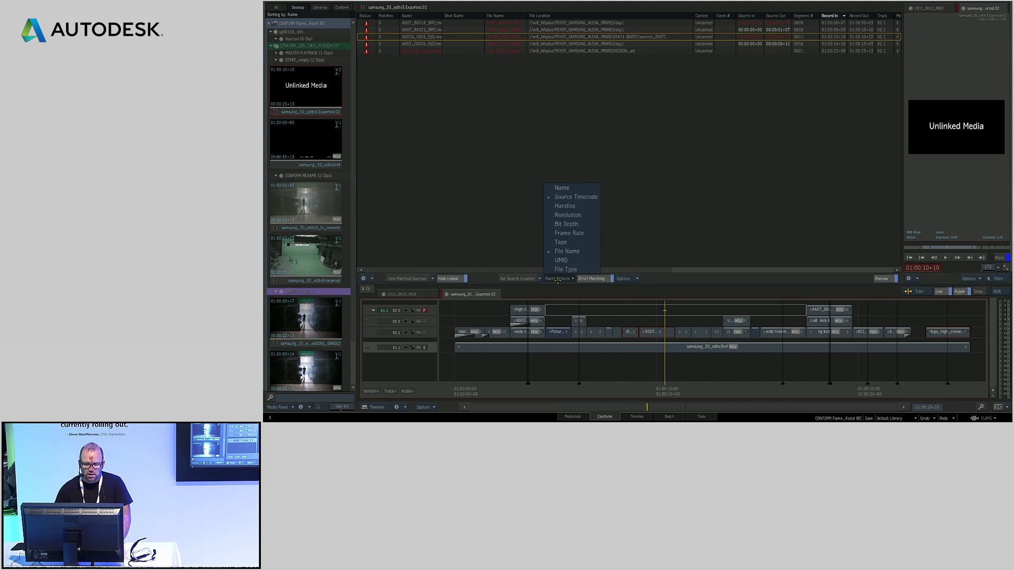
{"action": "left_click", "coordinate": [572, 197]}
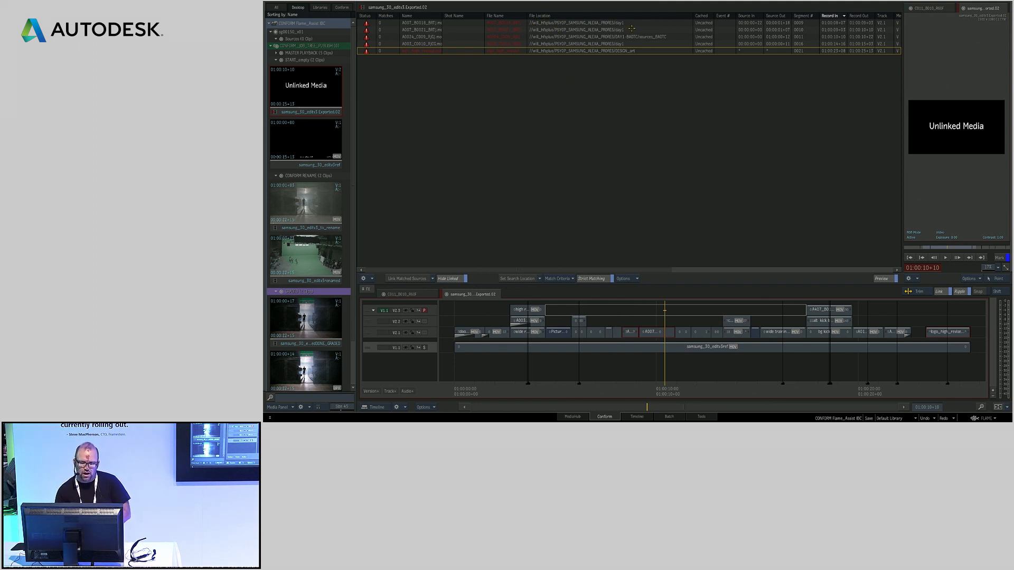
Copy the path of the DAILIES_LOGC_RAW folder from the MediaHub and return to the conform list
{"action": "left_click", "coordinate": [572, 416]}
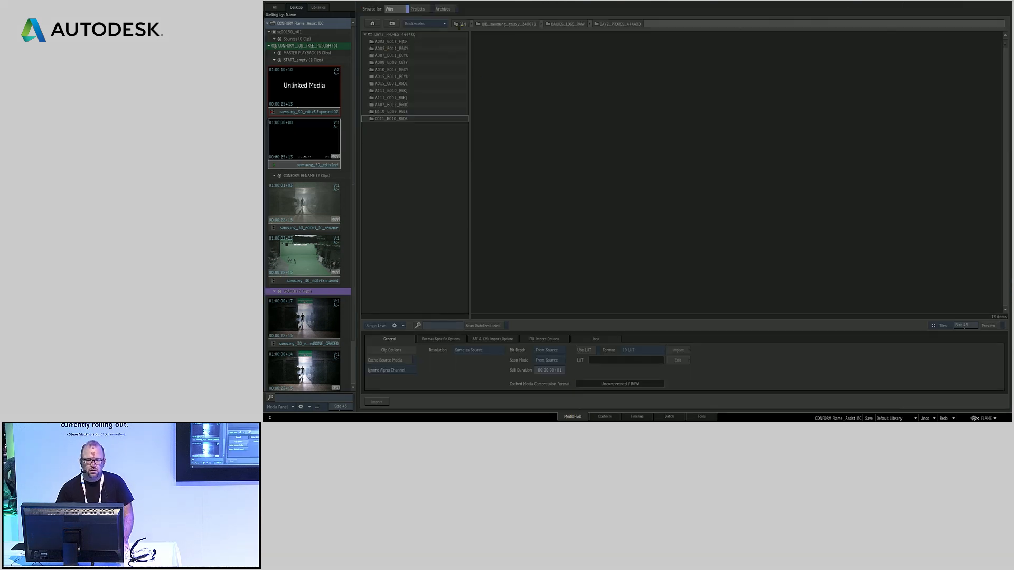
{"action": "left_click", "coordinate": [391, 24]}
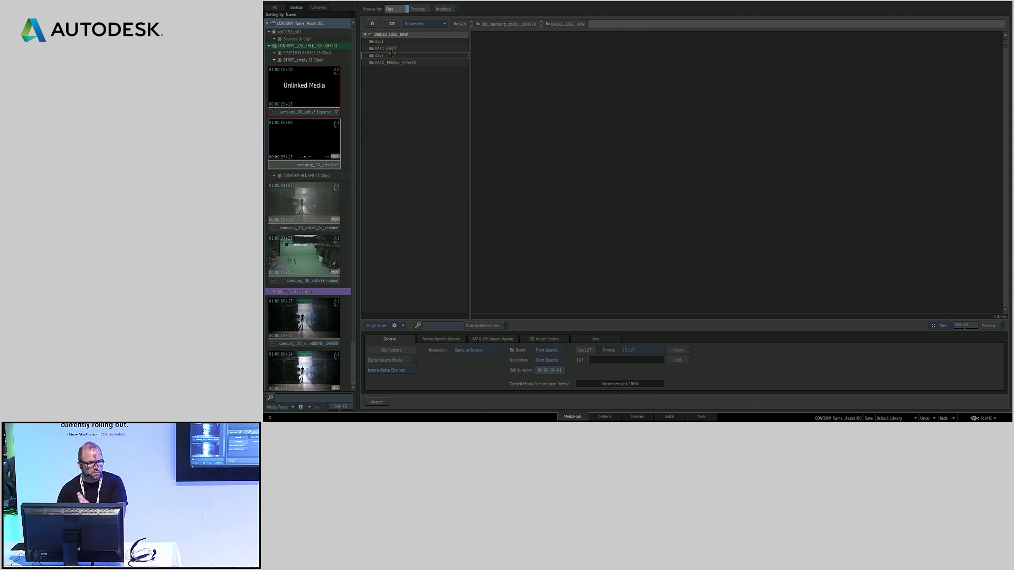
{"action": "left_click", "coordinate": [608, 23]}
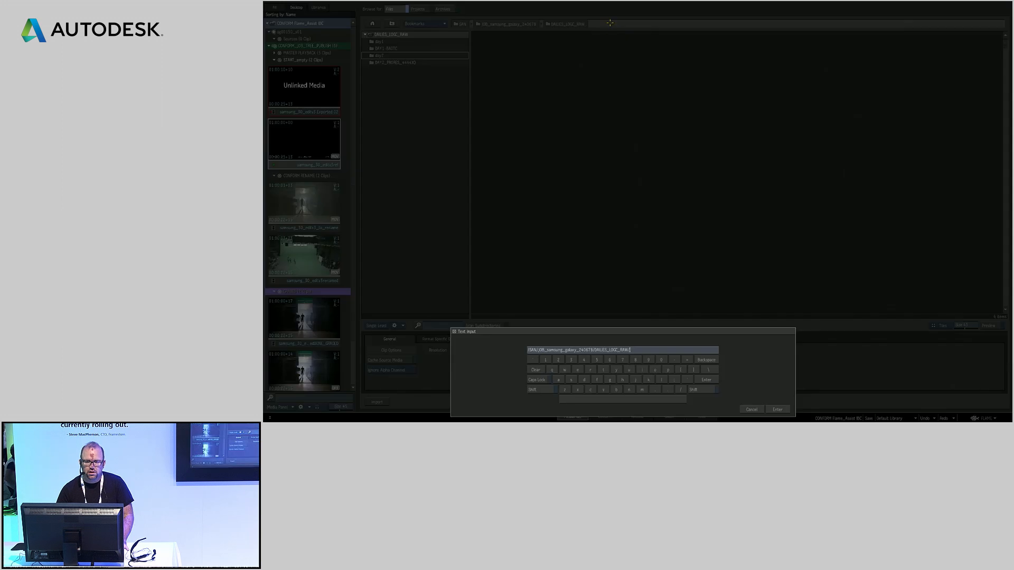
{"action": "left_click_drag", "start_coordinate": [651, 350], "coordinate": [496, 344]}
{"action": "key", "text": "ctrl+c"}
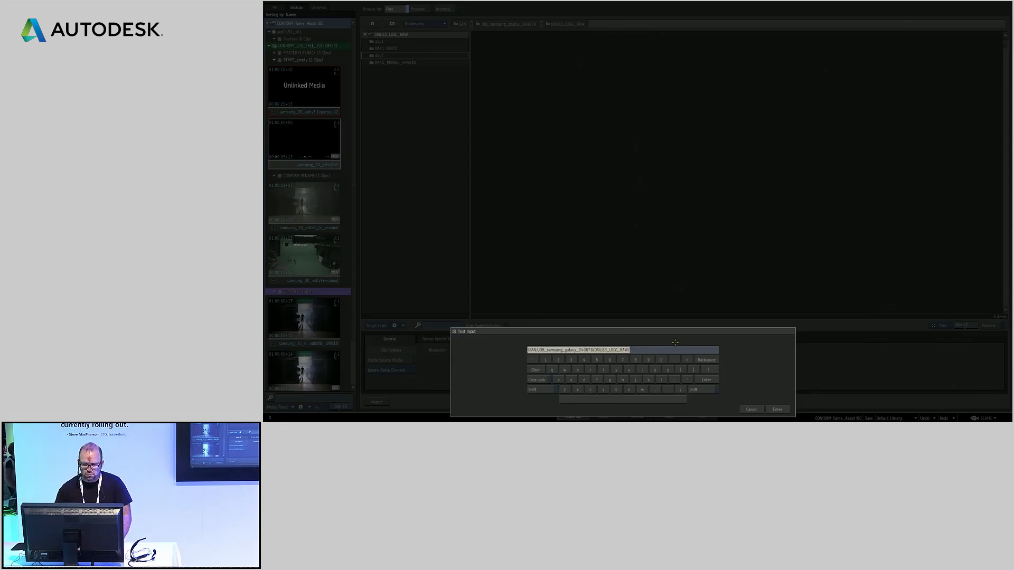
{"action": "left_click", "coordinate": [753, 409]}
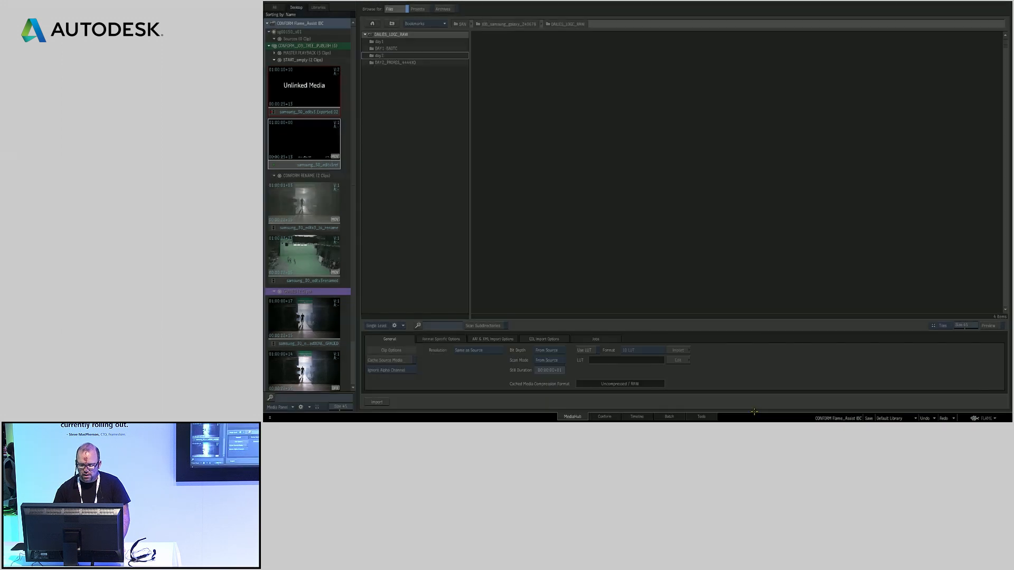
{"action": "left_click", "coordinate": [612, 415]}
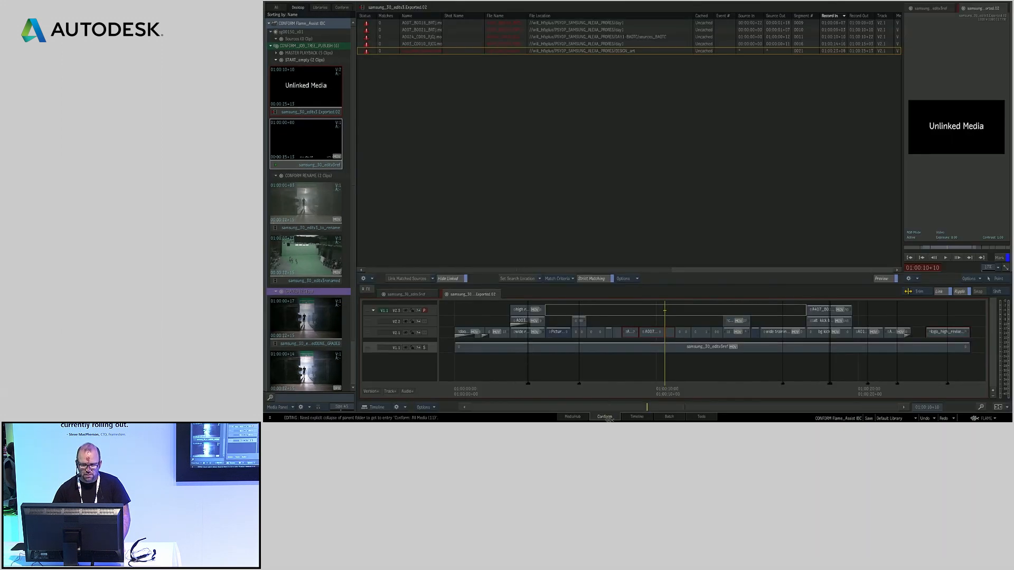
Replace the root of the file location of the first four unlinked events with the copied DAILIES_LOGC_RAW path, and link the matched sources
{"action": "left_click", "coordinate": [557, 23]}
{"action": "left_click", "coordinate": [559, 44], "text": "shift"}
{"action": "double_click", "coordinate": [610, 23]}
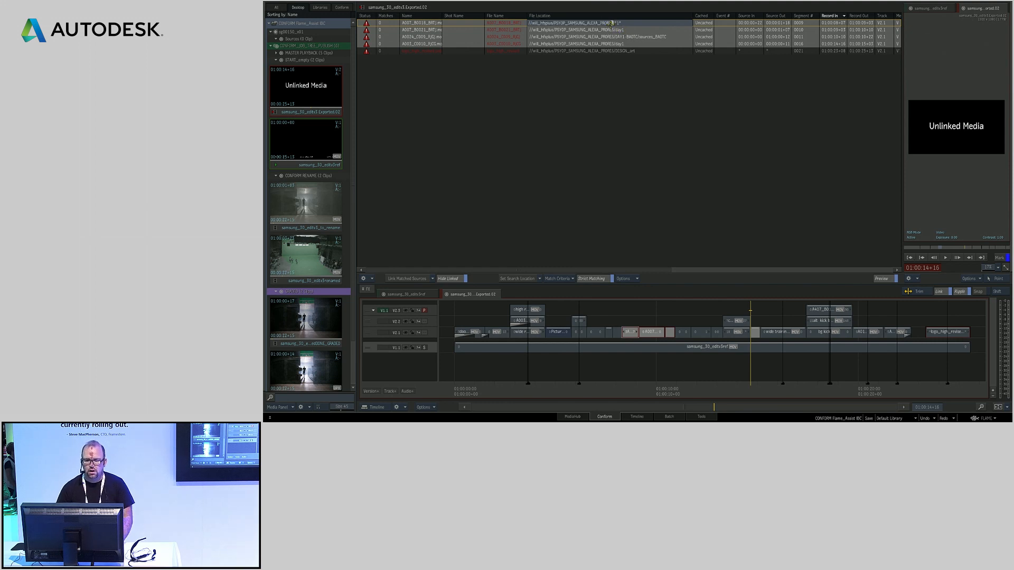
{"action": "left_click_drag", "start_coordinate": [612, 24], "coordinate": [529, 24]}
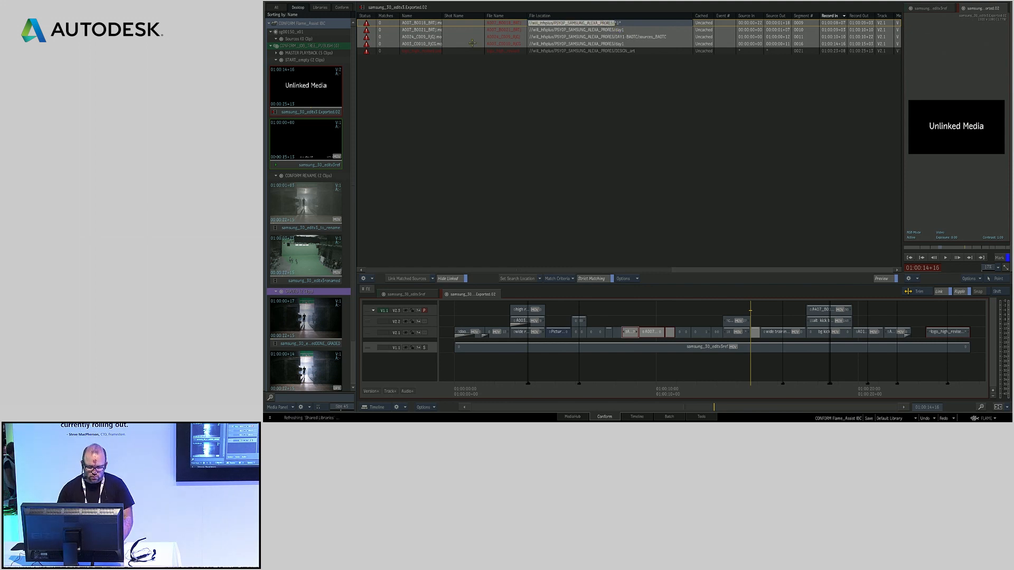
{"action": "key", "text": "ctrl+v"}
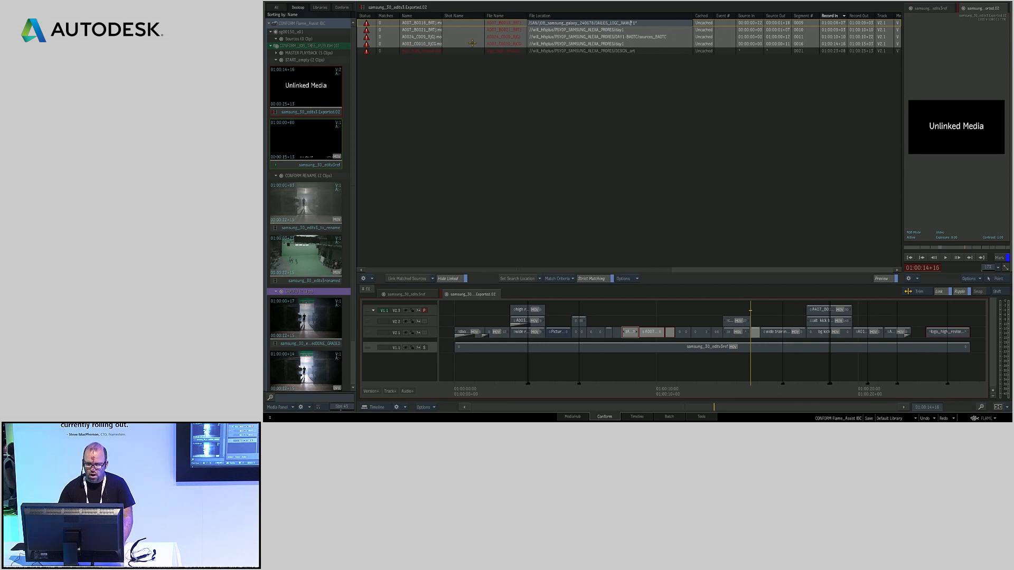
{"action": "key", "text": "Return"}
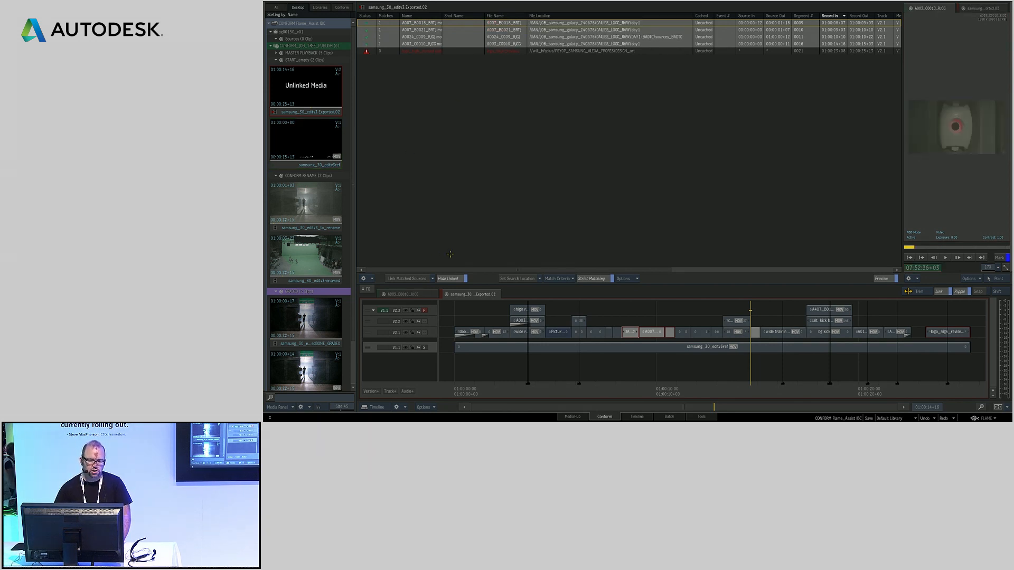
{"action": "left_click", "coordinate": [416, 278]}
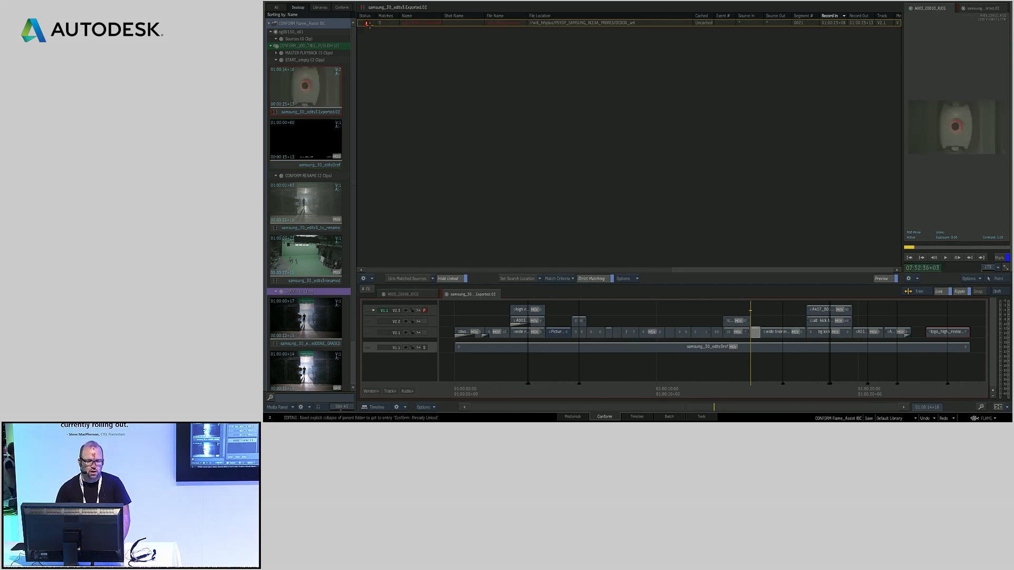
Set the search location for the remaining unlinked logo event to the DESIGN_art folder of the job
{"action": "left_click", "coordinate": [370, 24]}
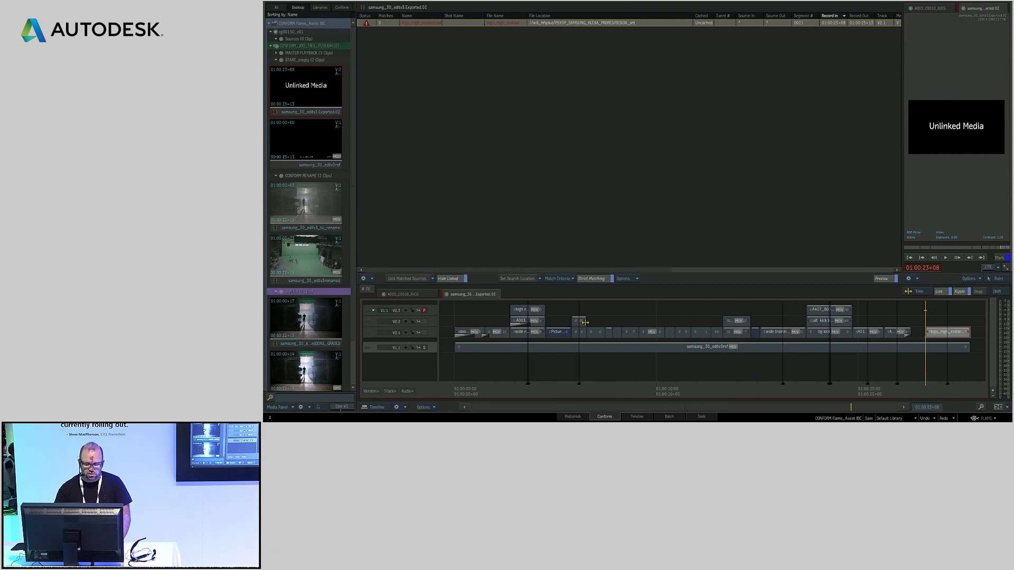
{"action": "left_click", "coordinate": [516, 278]}
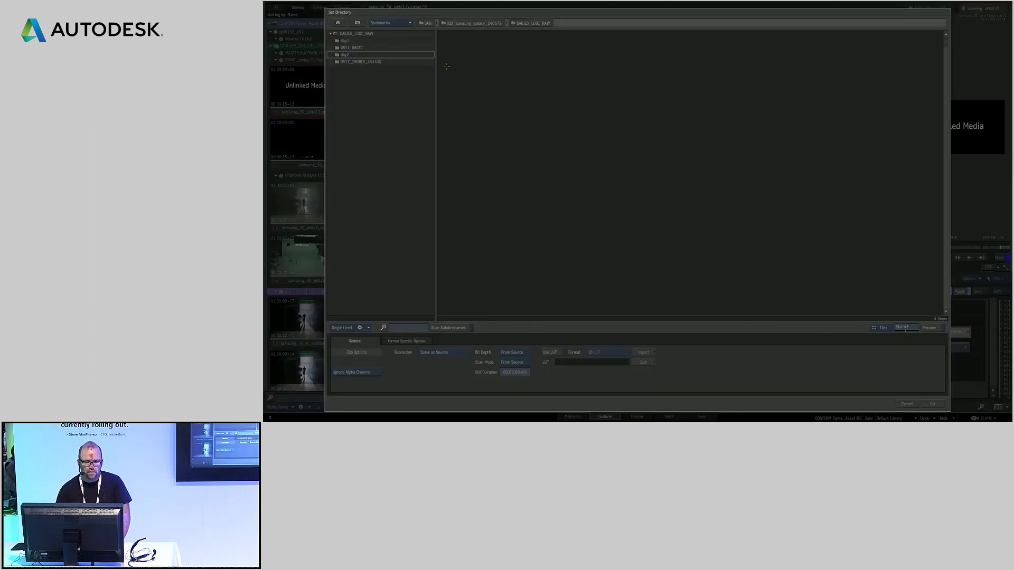
{"action": "left_click", "coordinate": [357, 23]}
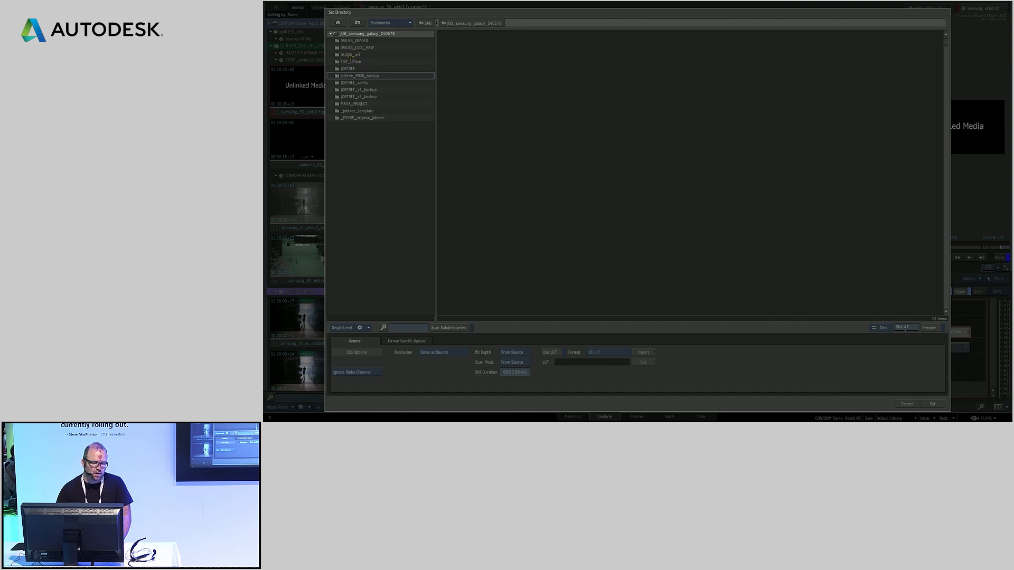
{"action": "left_click", "coordinate": [350, 54]}
{"action": "double_click", "coordinate": [349, 55]}
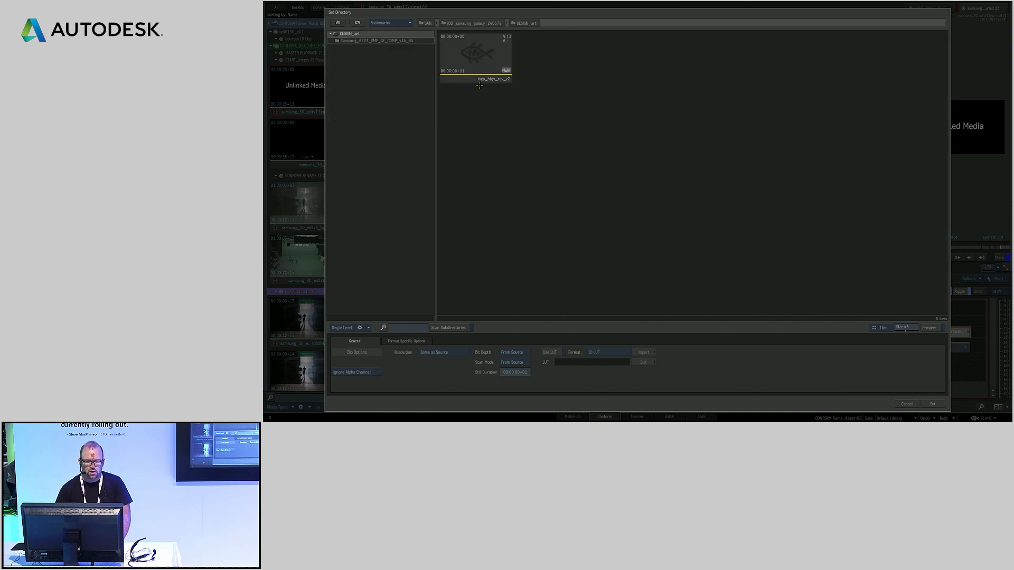
{"action": "left_click", "coordinate": [931, 404]}
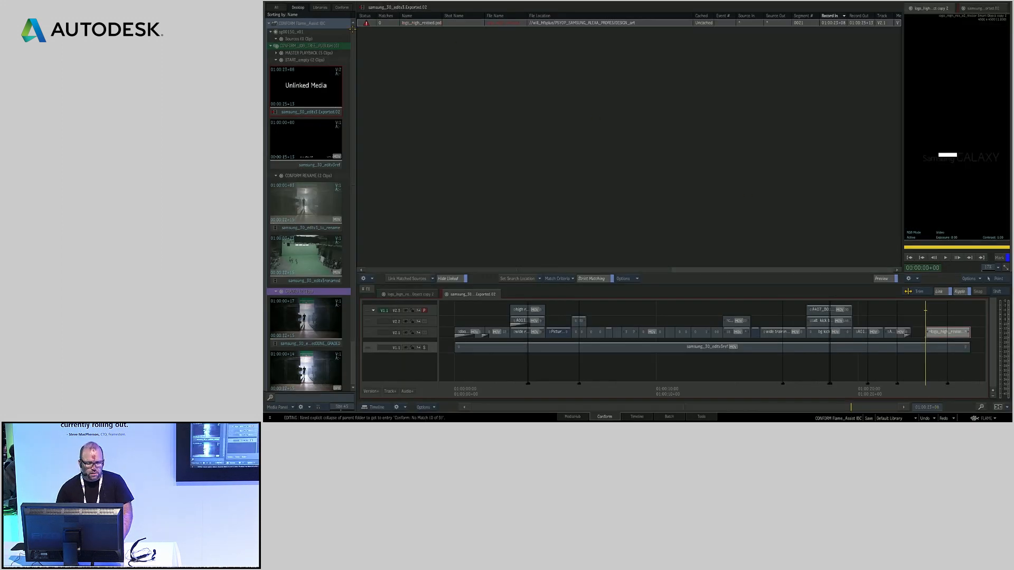
Check the media found for the logo event, turn off Strict Matching, and link the event to its potential match
{"action": "left_click", "coordinate": [335, 8]}
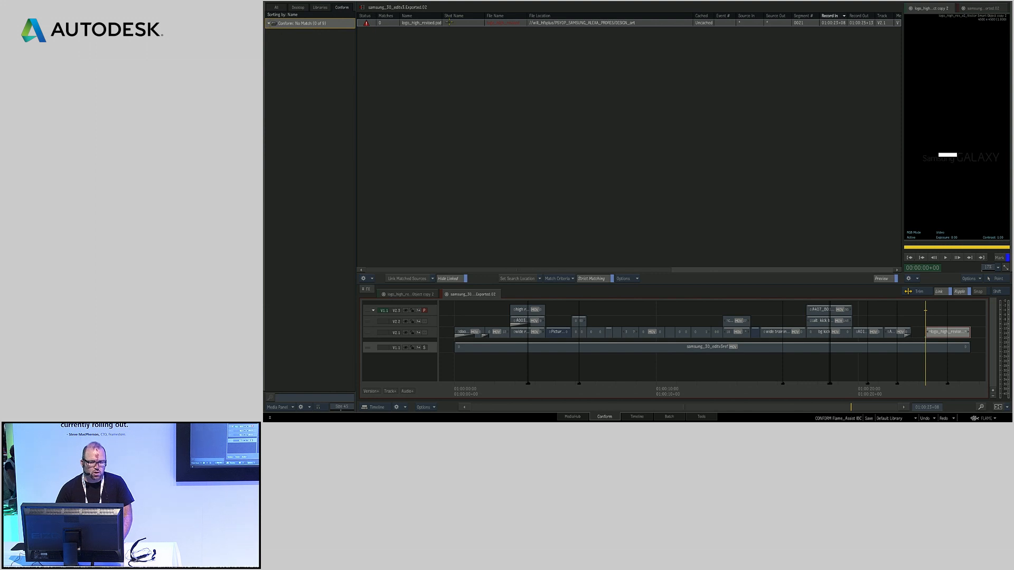
{"action": "left_click", "coordinate": [570, 197]}
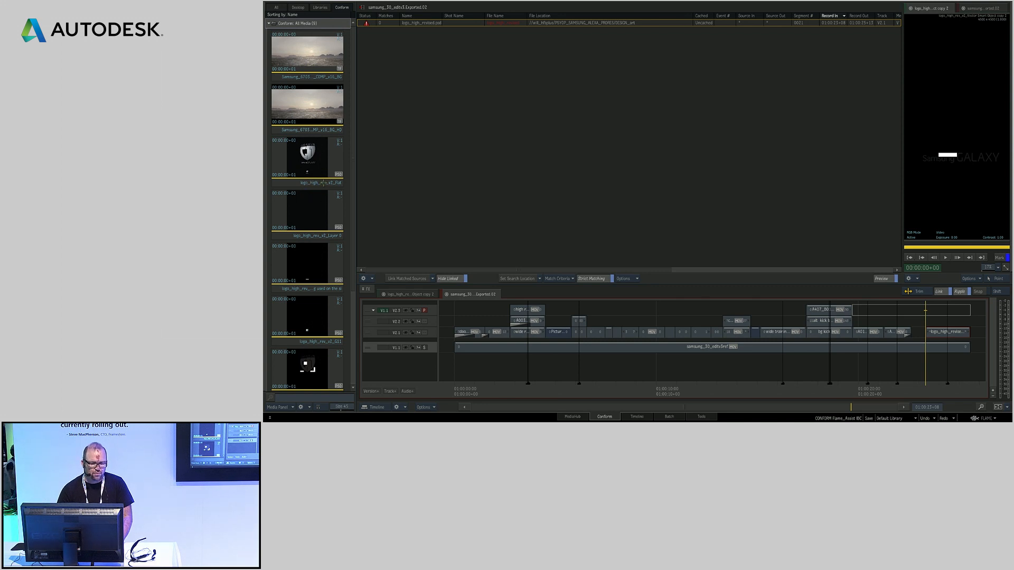
{"action": "left_click", "coordinate": [426, 23]}
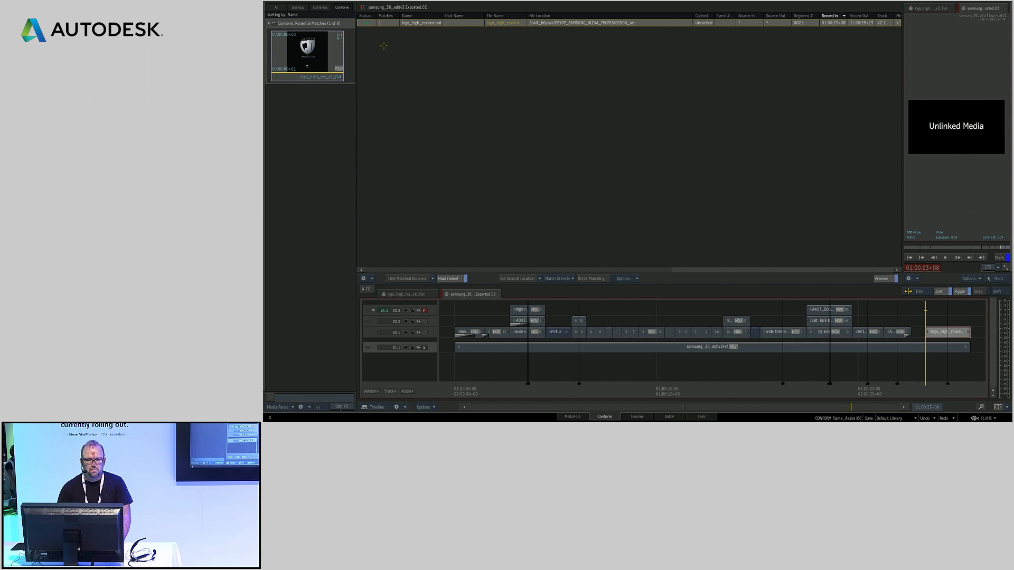
{"action": "left_click", "coordinate": [417, 278]}
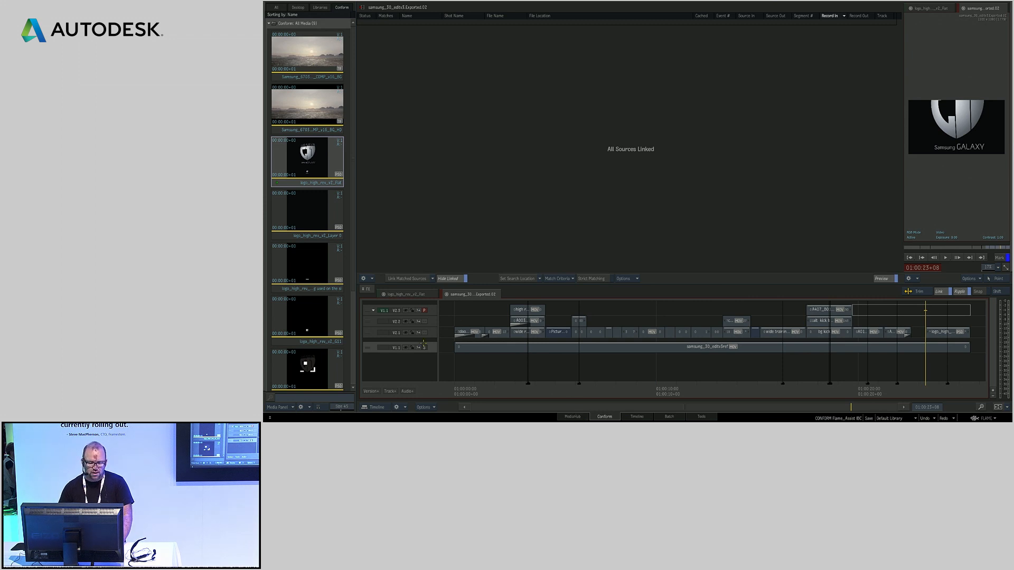
Show the linked events in the conform list again and widen the Name column
{"action": "left_click", "coordinate": [451, 278]}
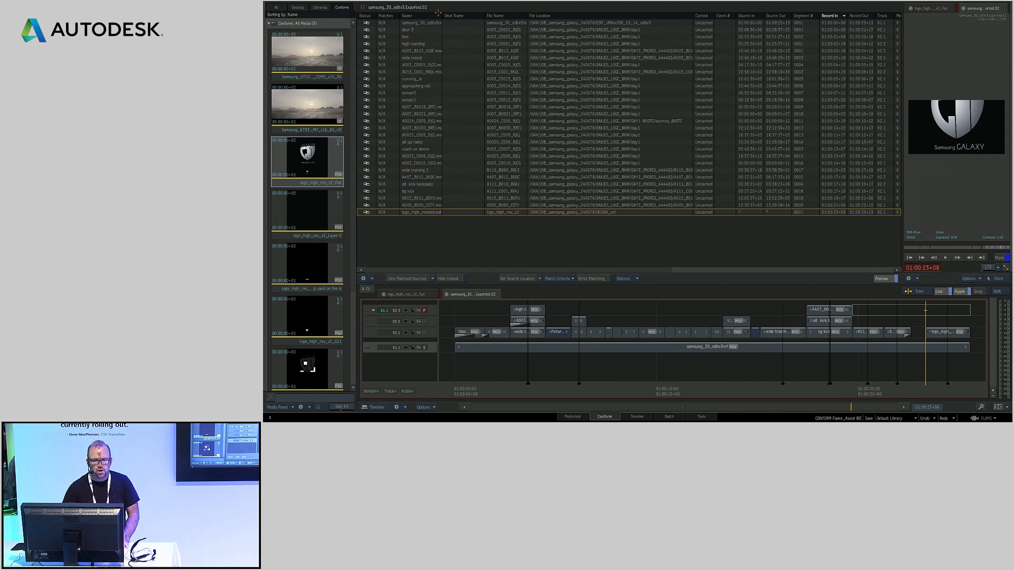
{"action": "left_click_drag", "start_coordinate": [443, 15], "coordinate": [472, 15]}
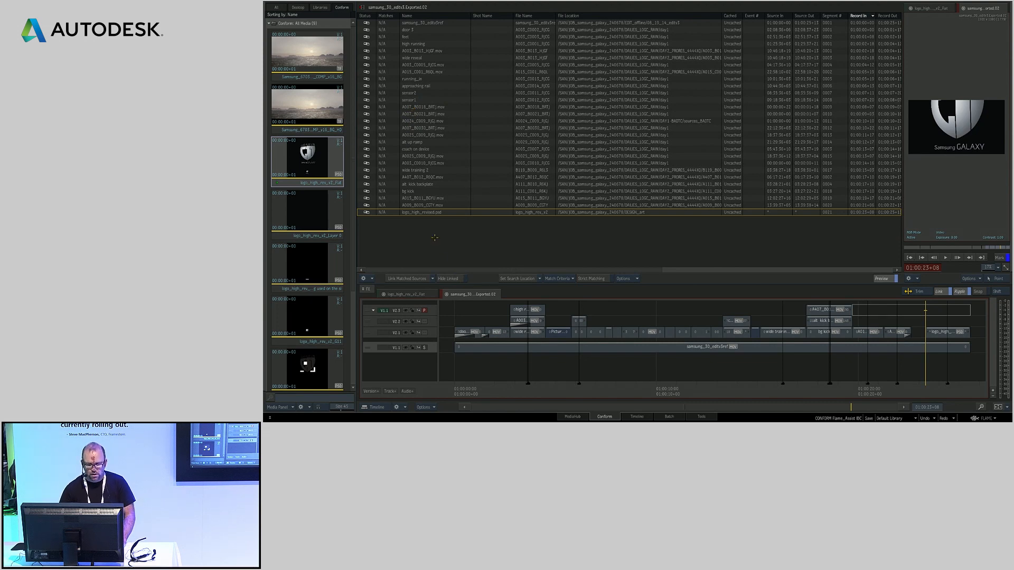
Start Rename Shot for all segments on the main edit track and add the Segment Index token to the pattern
{"action": "left_click", "coordinate": [369, 333]}
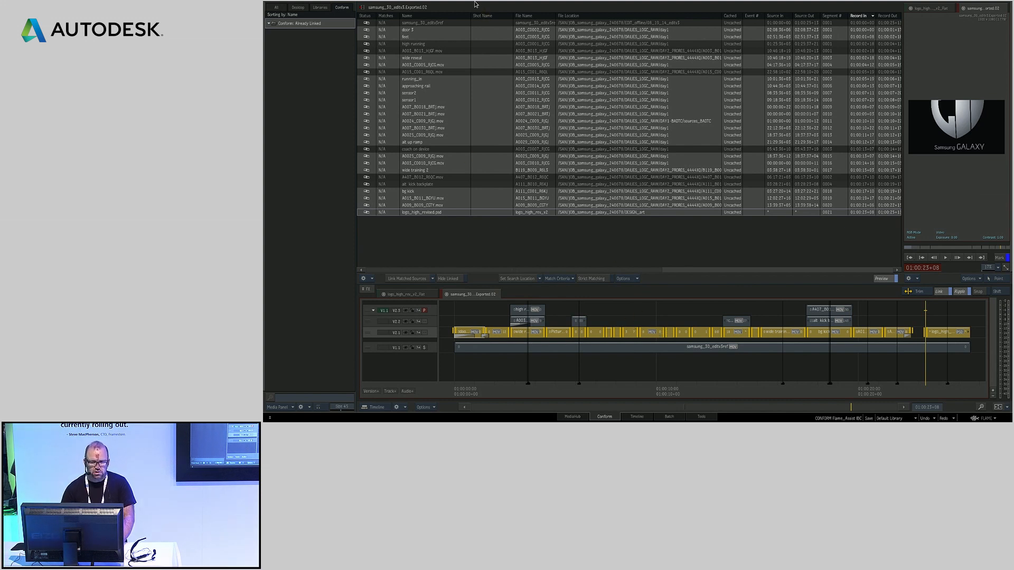
{"action": "right_click", "coordinate": [648, 333]}
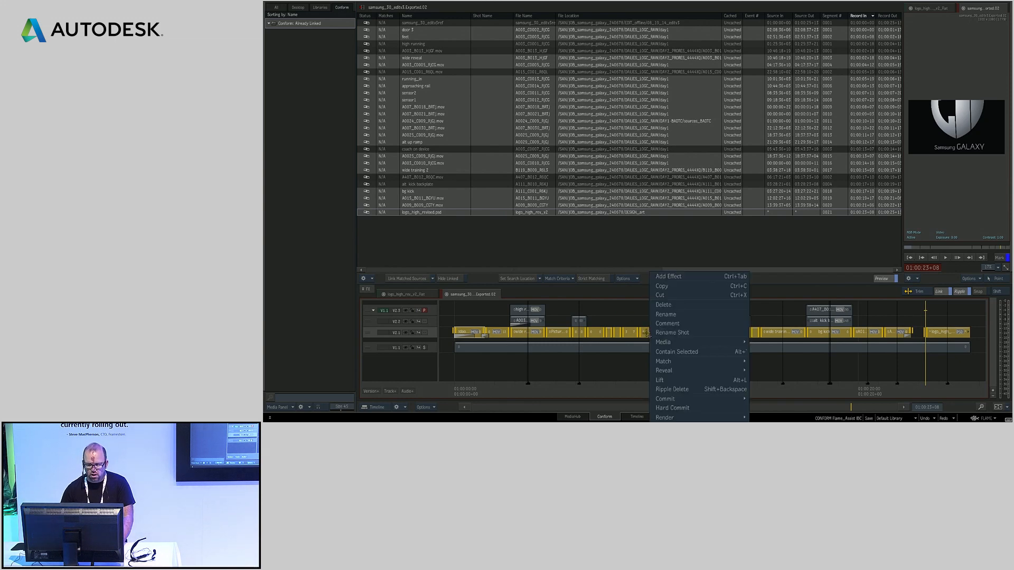
{"action": "left_click", "coordinate": [693, 332]}
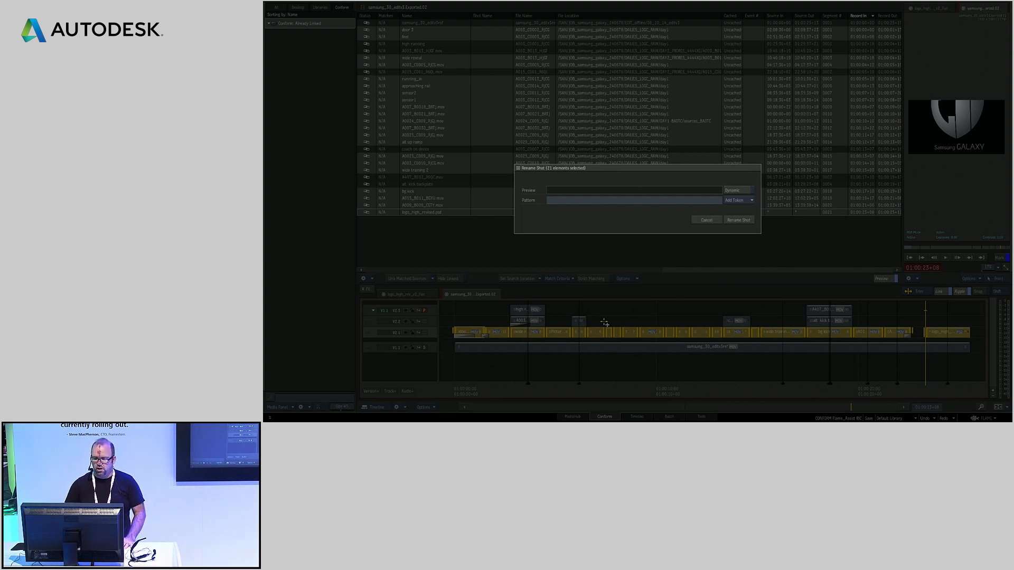
{"action": "left_click", "coordinate": [597, 200]}
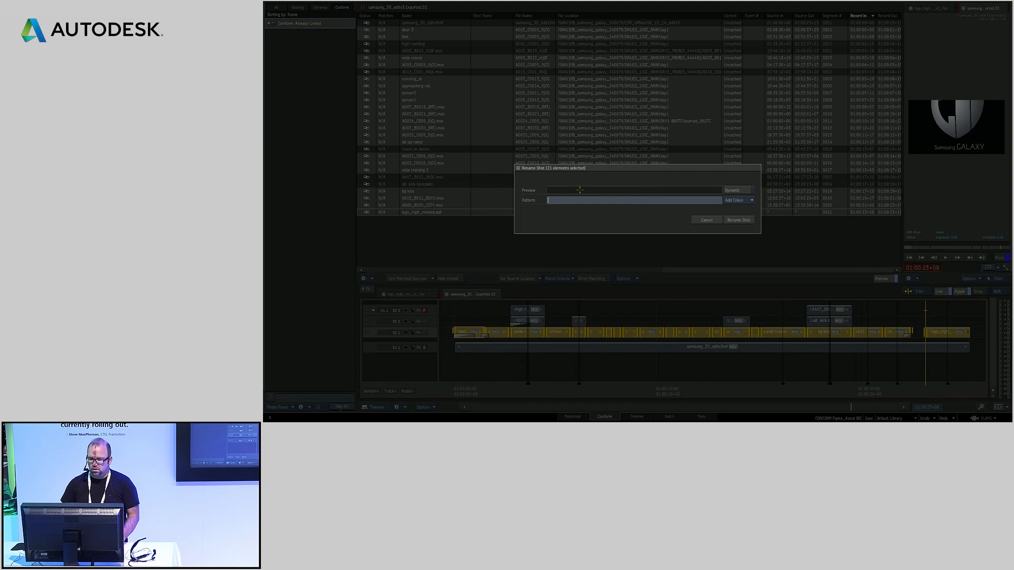
{"action": "left_click", "coordinate": [738, 200]}
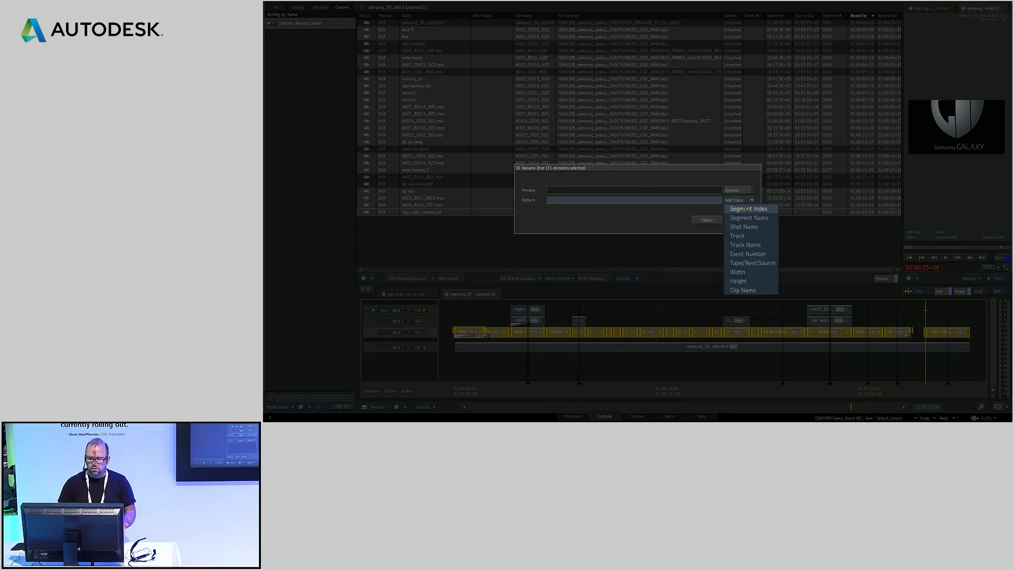
{"action": "left_click", "coordinate": [742, 209]}
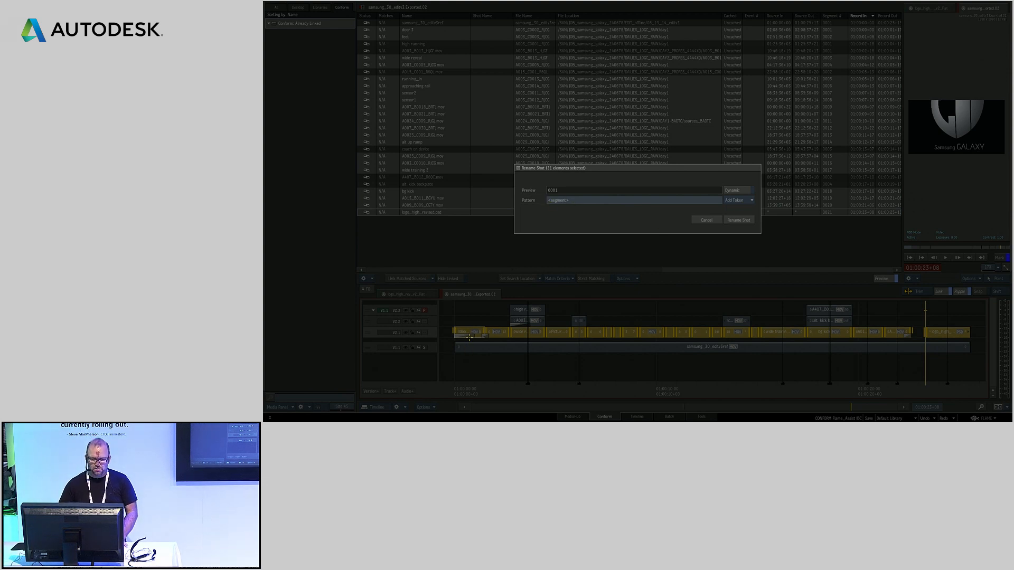
Complete the shot name pattern as SG_sh_ plus a three-digit segment index and a trailing 0, and rename the selected shots
{"action": "left_click", "coordinate": [583, 198]}
{"action": "type", "text": "0"}
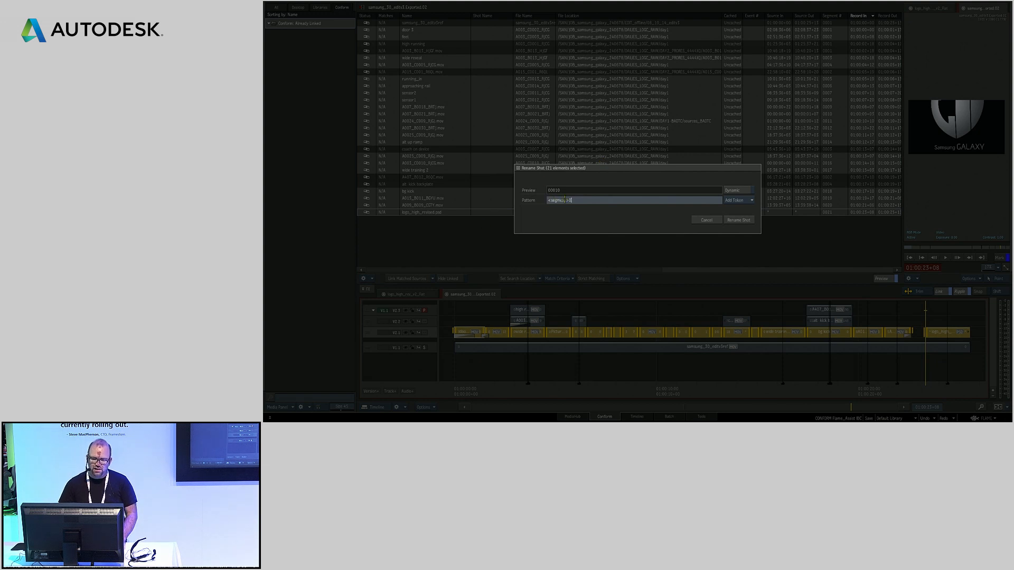
{"action": "left_click", "coordinate": [549, 202]}
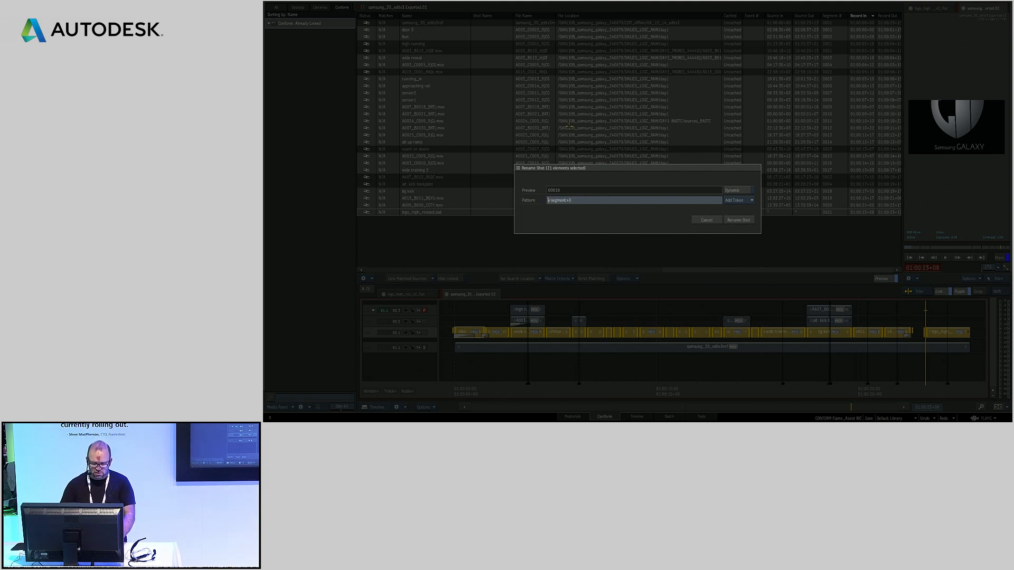
{"action": "type", "text": "SG_"}
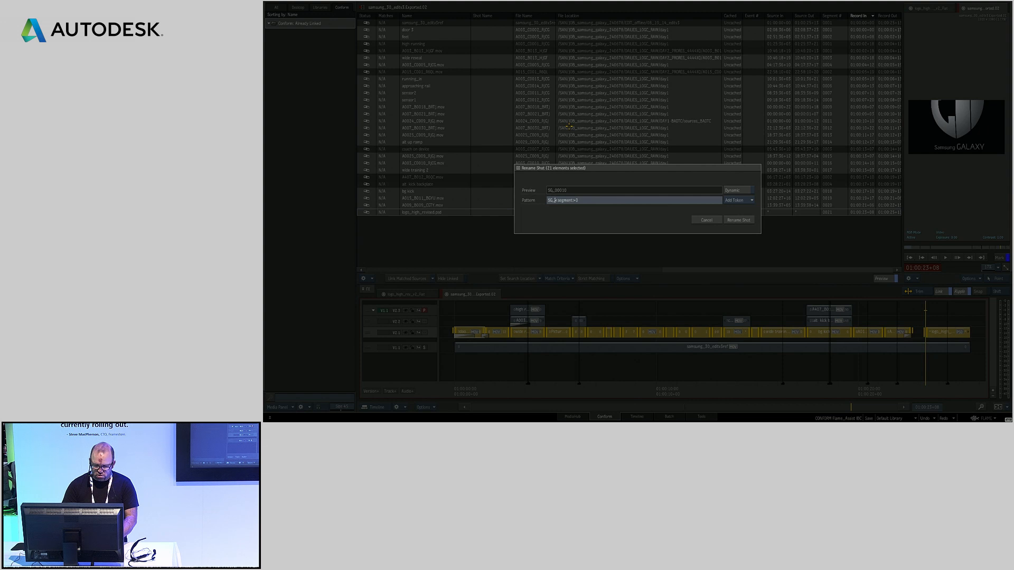
{"action": "type", "text": "sh_"}
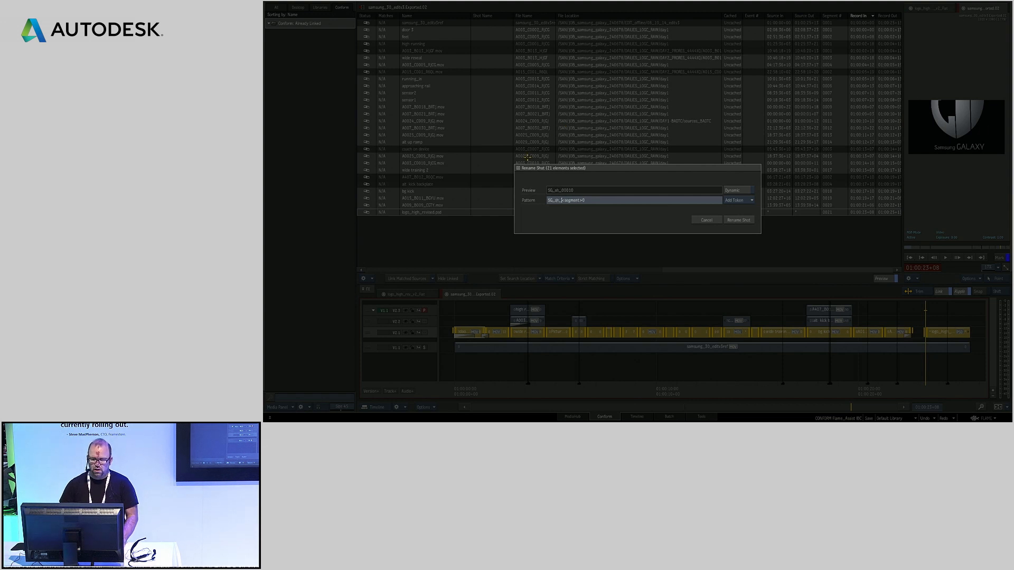
{"action": "left_click", "coordinate": [579, 200]}
{"action": "type", "text": "###"}
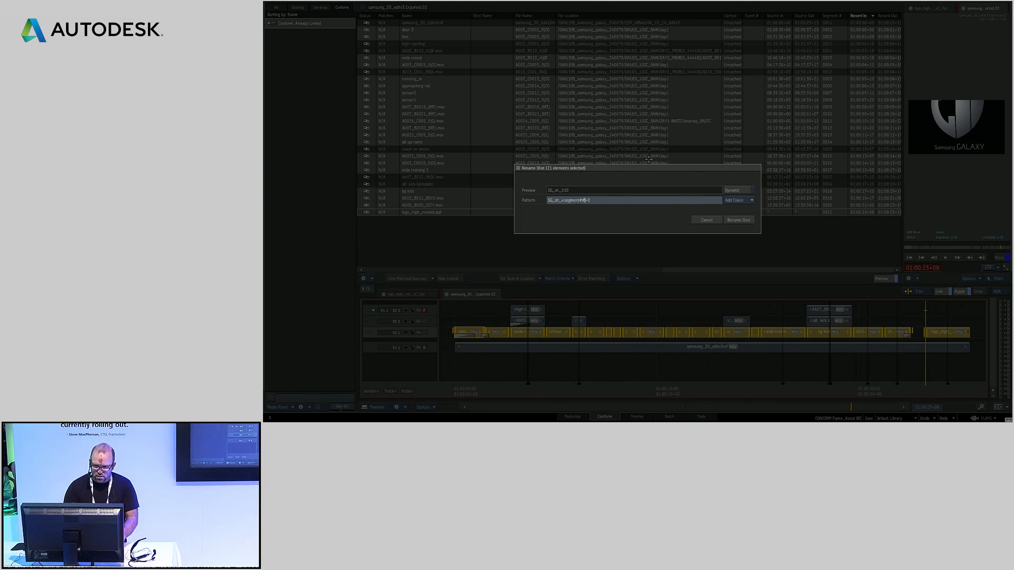
{"action": "left_click", "coordinate": [733, 221]}
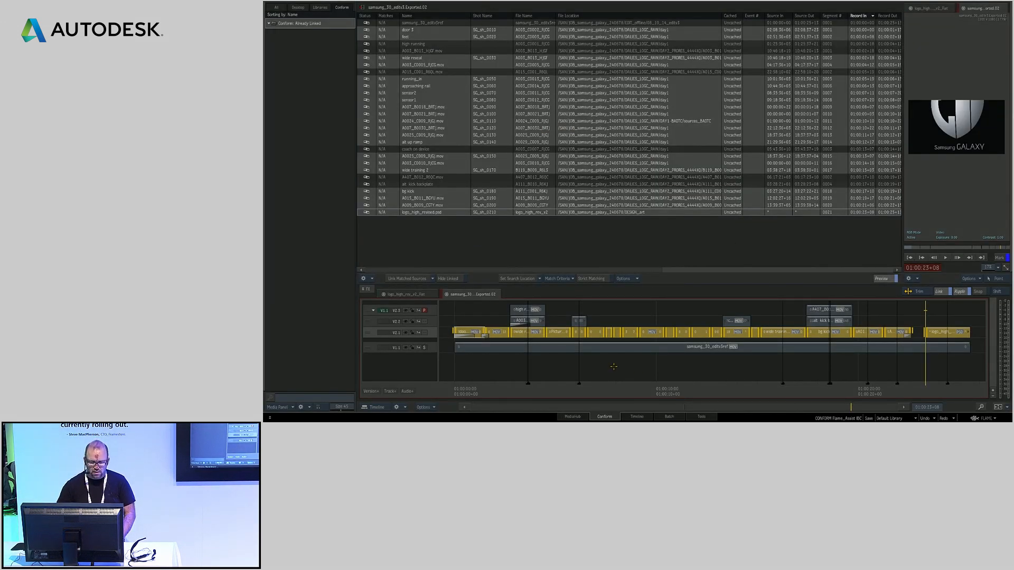
Give the two segments stacked above the bg kick segment the shared shot name SG_sh_0180
{"action": "left_click_drag", "start_coordinate": [614, 366], "coordinate": [577, 255]}
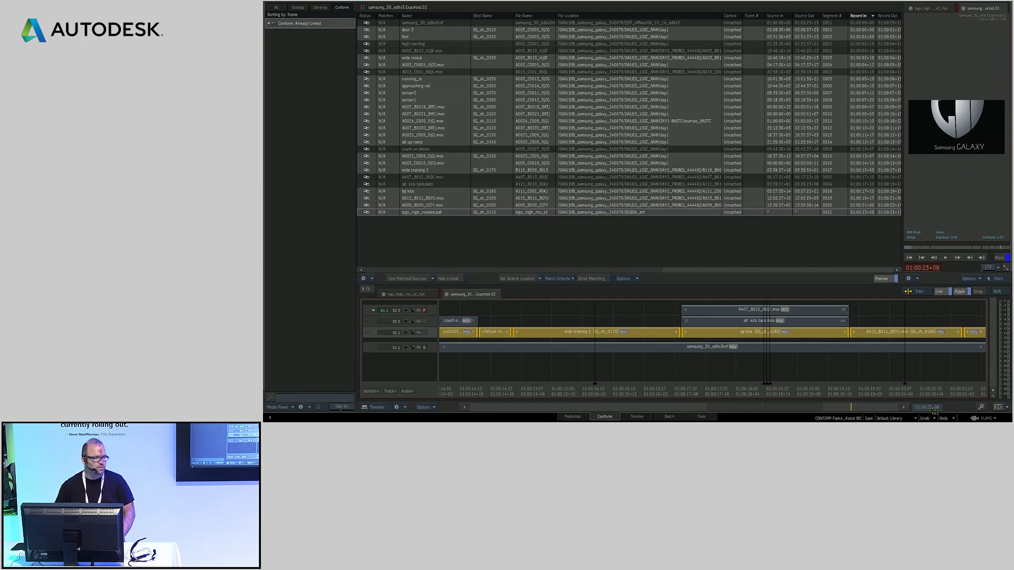
{"action": "left_click", "coordinate": [804, 314]}
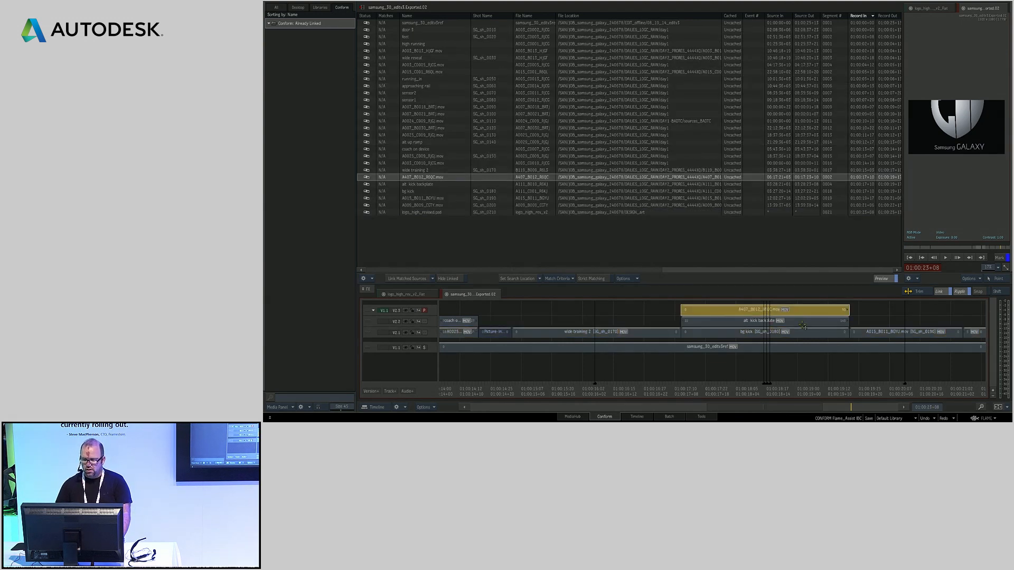
{"action": "left_click", "coordinate": [803, 323], "text": "ctrl"}
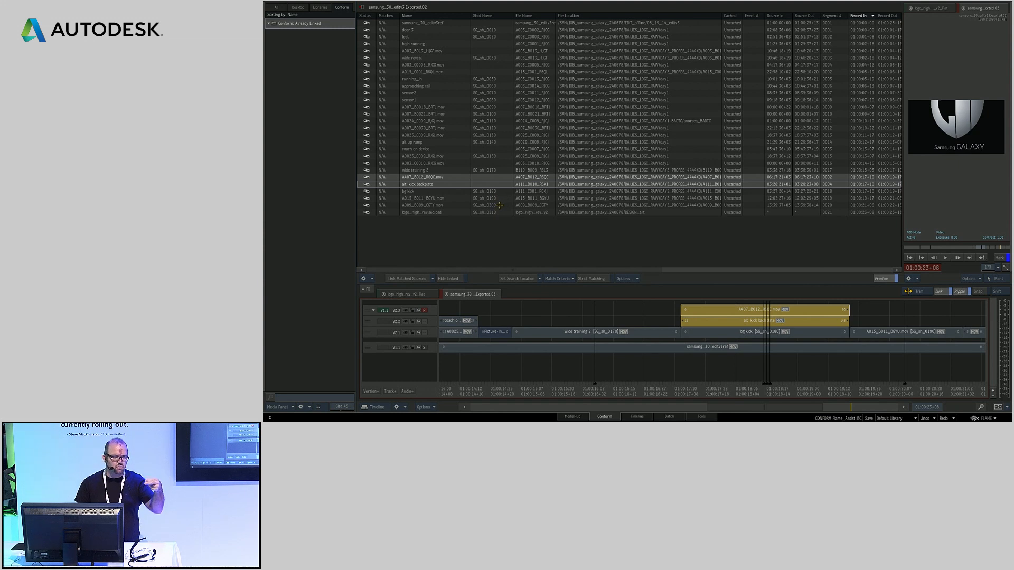
{"action": "left_click", "coordinate": [484, 177]}
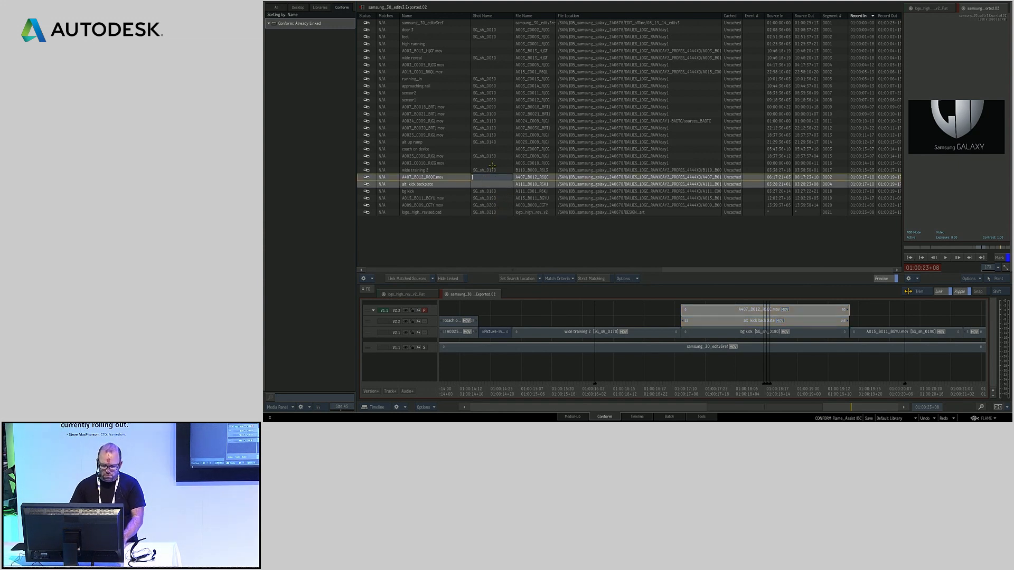
{"action": "type", "text": "SG_"}
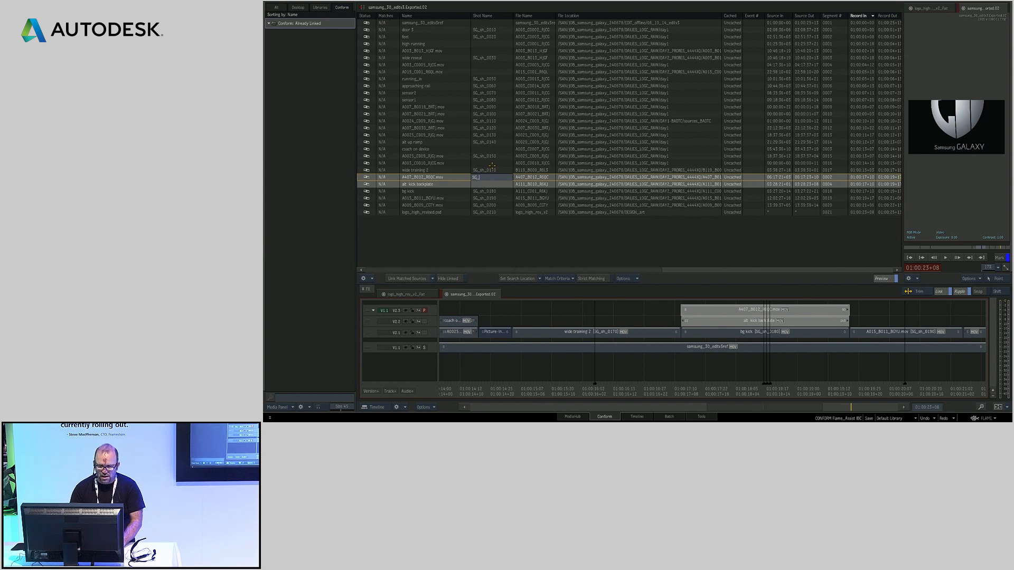
{"action": "type", "text": "sh_"}
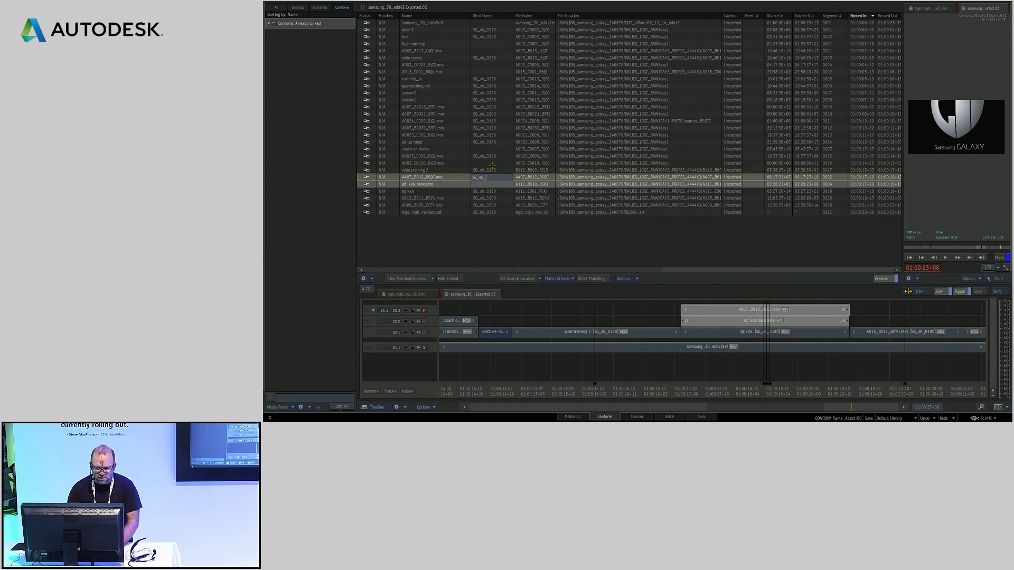
{"action": "type", "text": "01"}
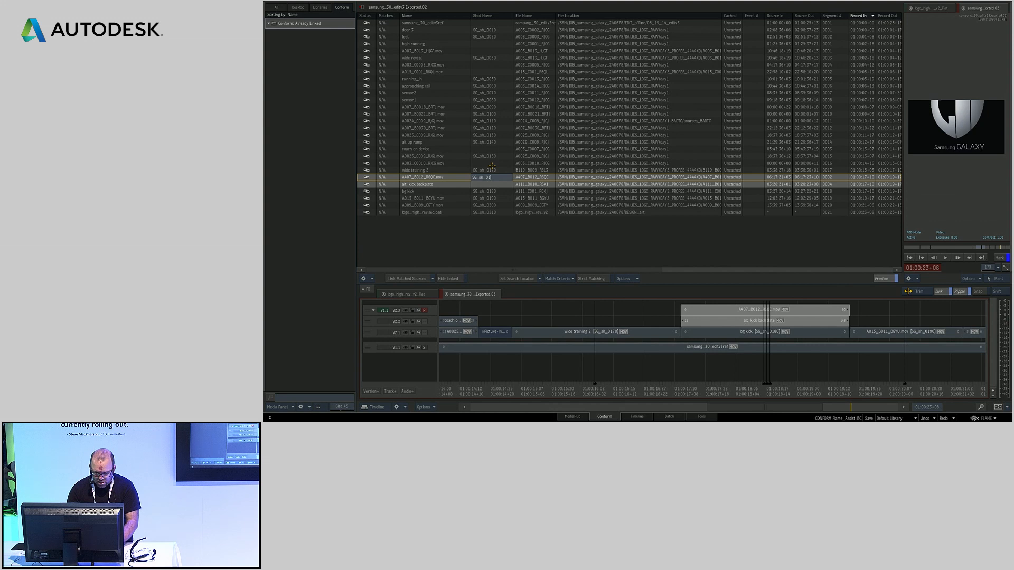
{"action": "type", "text": "80"}
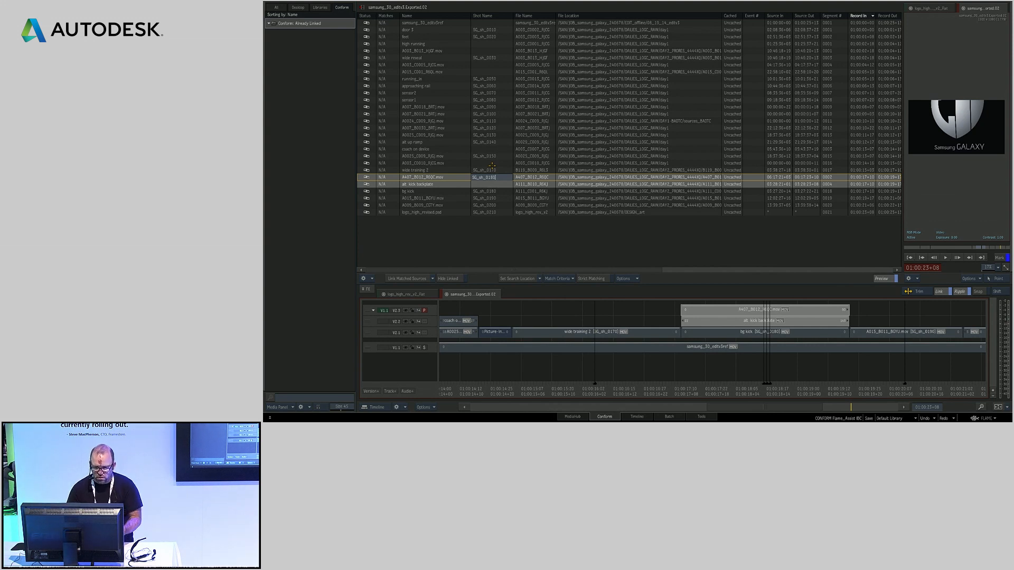
{"action": "key", "text": "Return"}
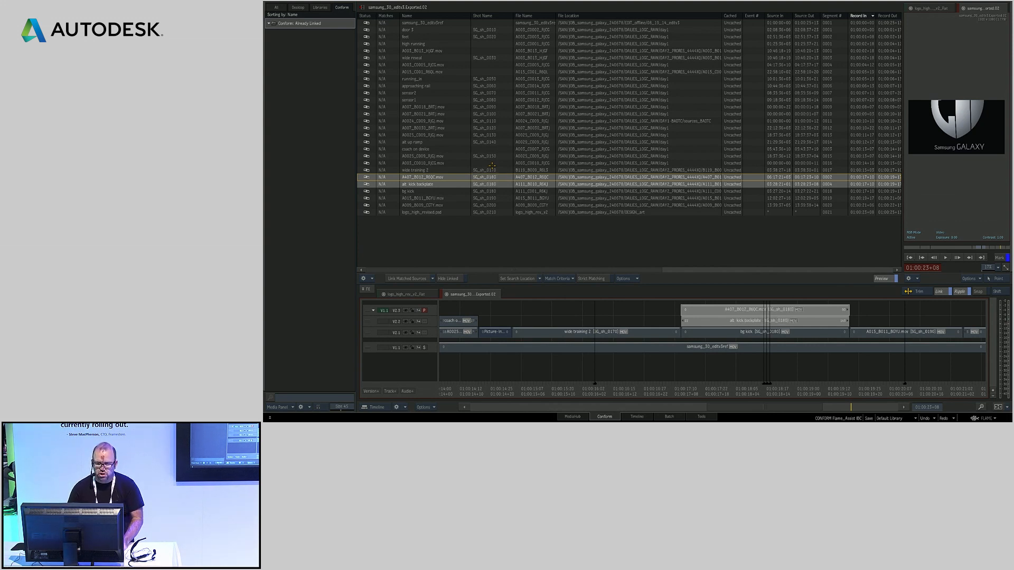
{"action": "key", "text": "Up"}
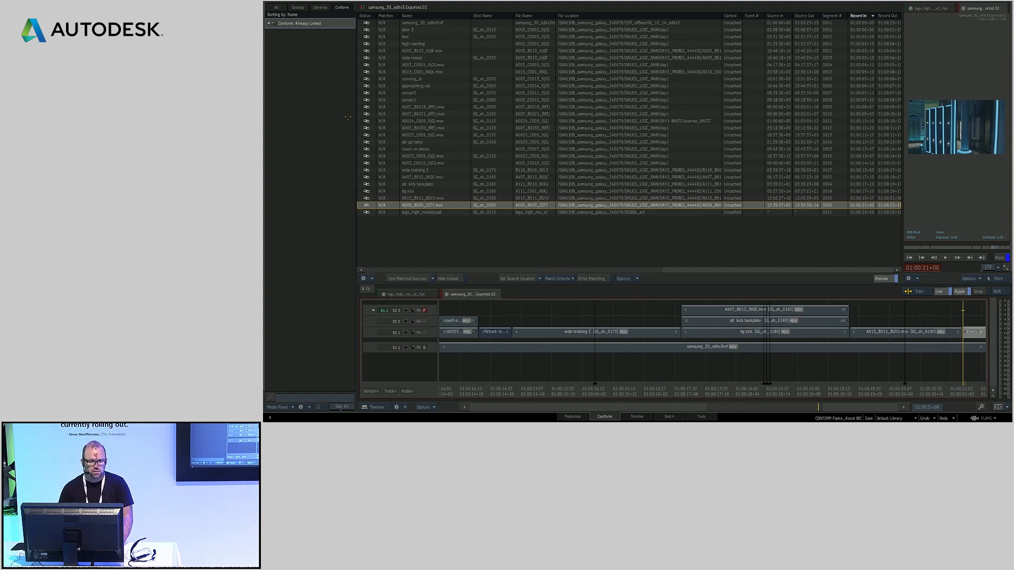
Open the to_rename sequence from the CONFORM RENAME reel on the Desktop and reveal its track names in the timeline
{"action": "left_click", "coordinate": [298, 8]}
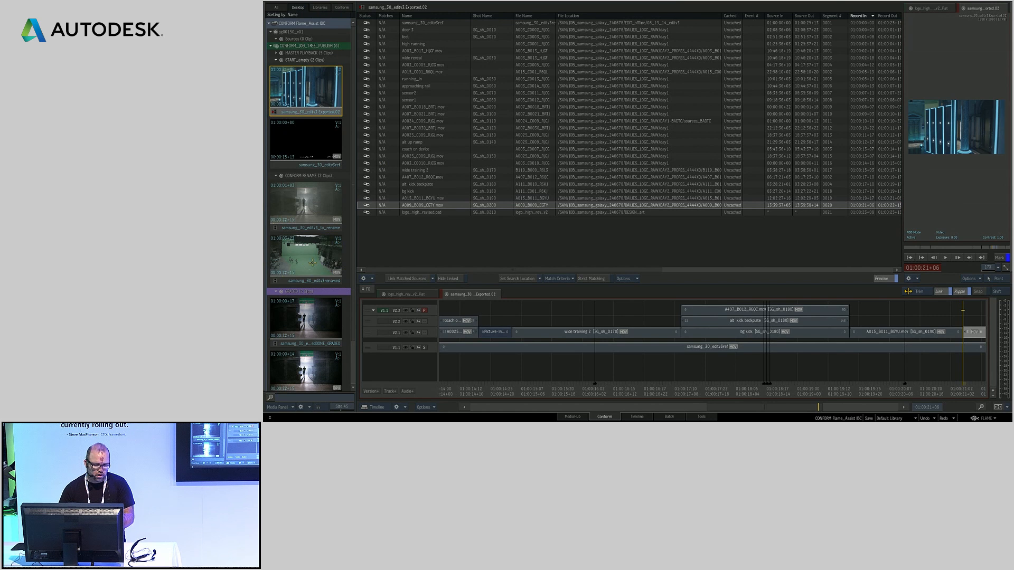
{"action": "left_click", "coordinate": [311, 206]}
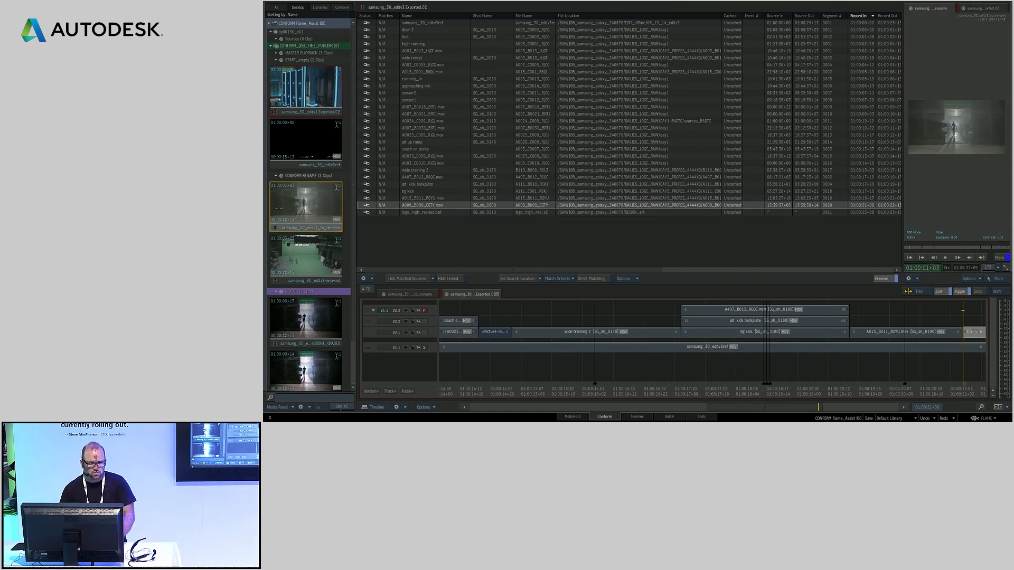
{"action": "right_click", "coordinate": [310, 210]}
{"action": "left_click", "coordinate": [335, 232]}
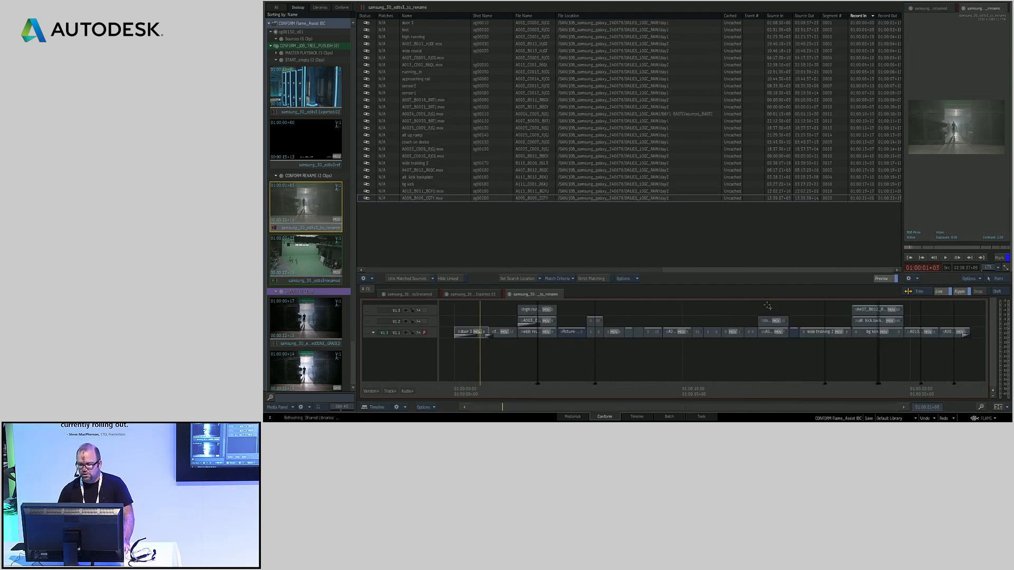
{"action": "left_click_drag", "start_coordinate": [544, 372], "coordinate": [517, 281]}
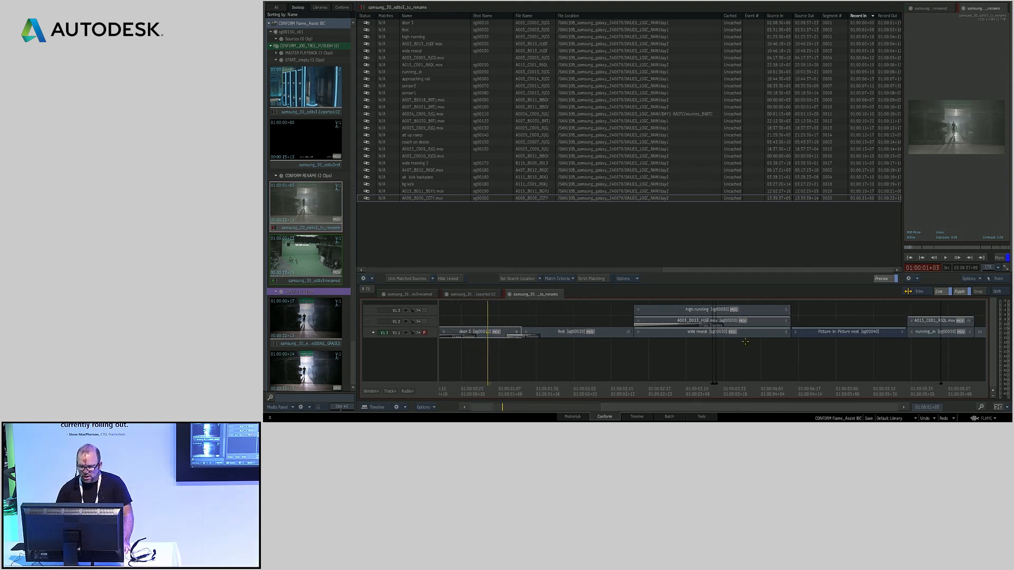
{"action": "left_click_drag", "start_coordinate": [437, 317], "coordinate": [446, 305]}
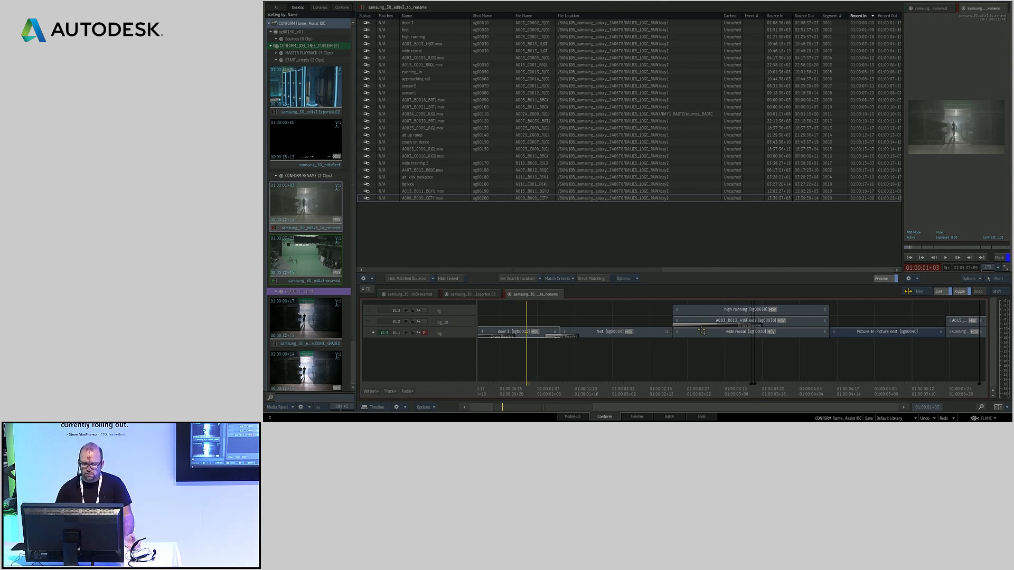
Start Rename for all segments on the three video tracks and add the Shot Name token to the pattern
{"action": "right_click", "coordinate": [367, 310]}
{"action": "left_click", "coordinate": [367, 310]}
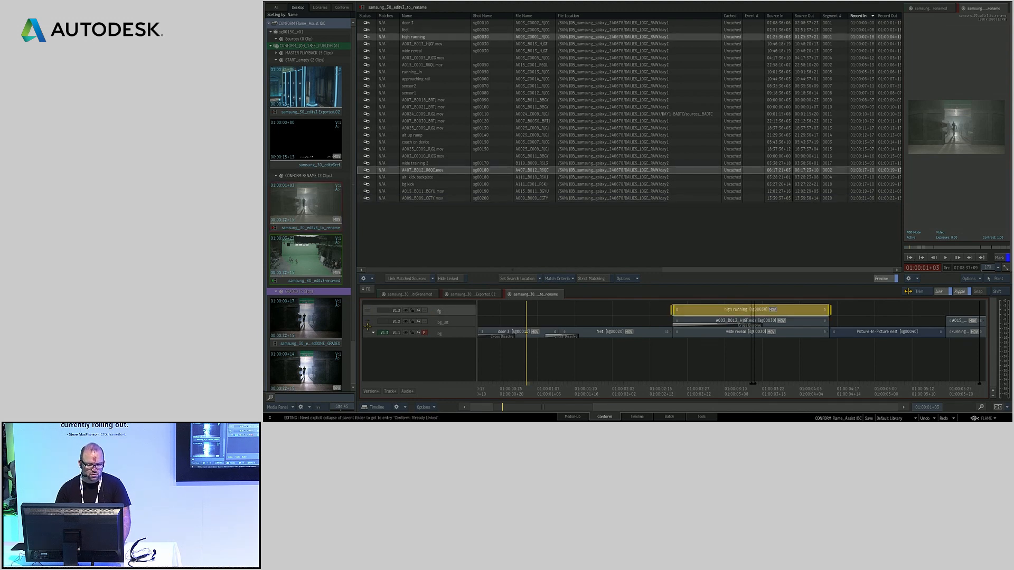
{"action": "left_click", "coordinate": [368, 321], "text": "ctrl"}
{"action": "left_click", "coordinate": [368, 333], "text": "ctrl"}
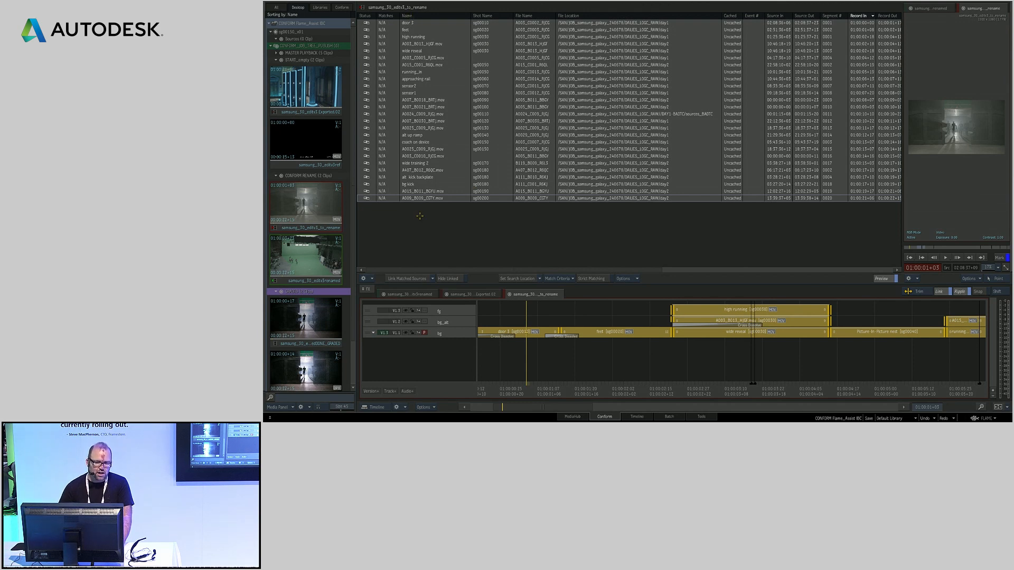
{"action": "right_click", "coordinate": [702, 312]}
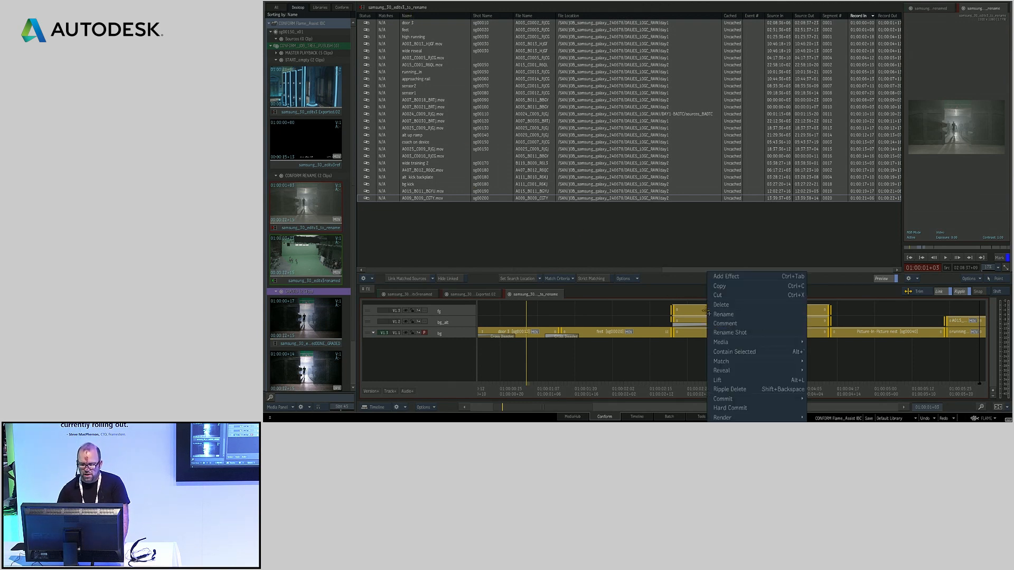
{"action": "left_click", "coordinate": [745, 316]}
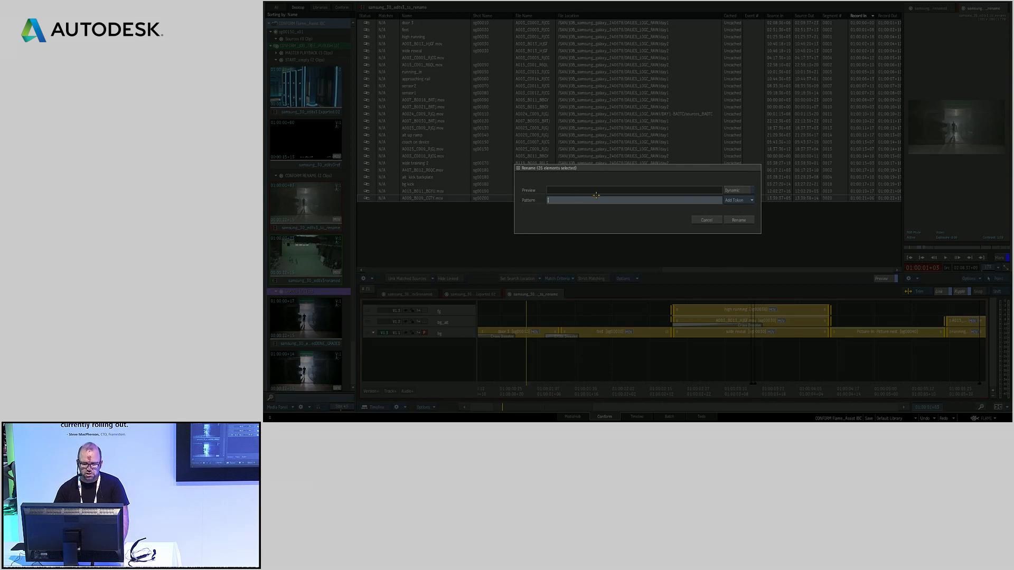
{"action": "left_click", "coordinate": [734, 203]}
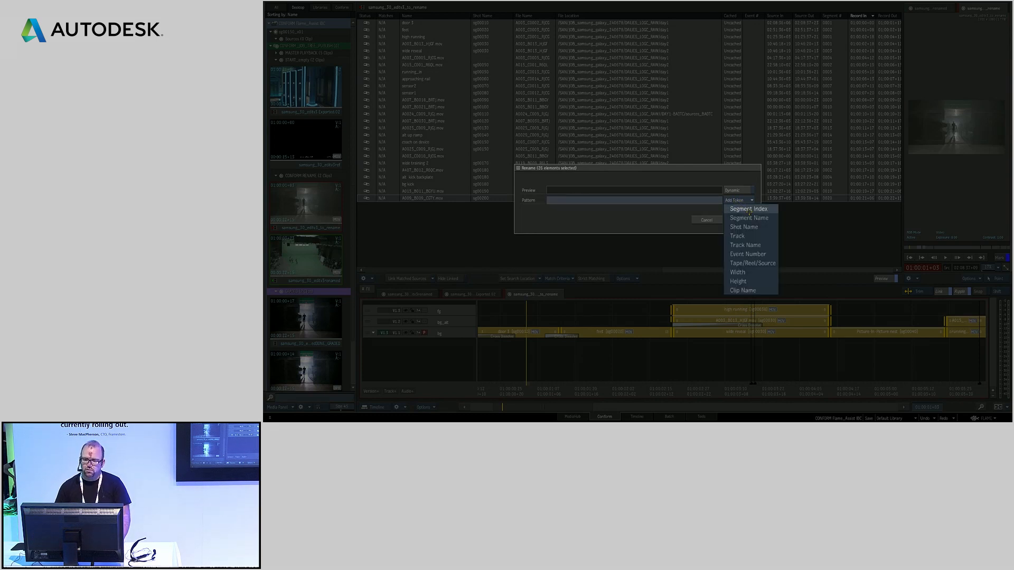
{"action": "left_click", "coordinate": [749, 226]}
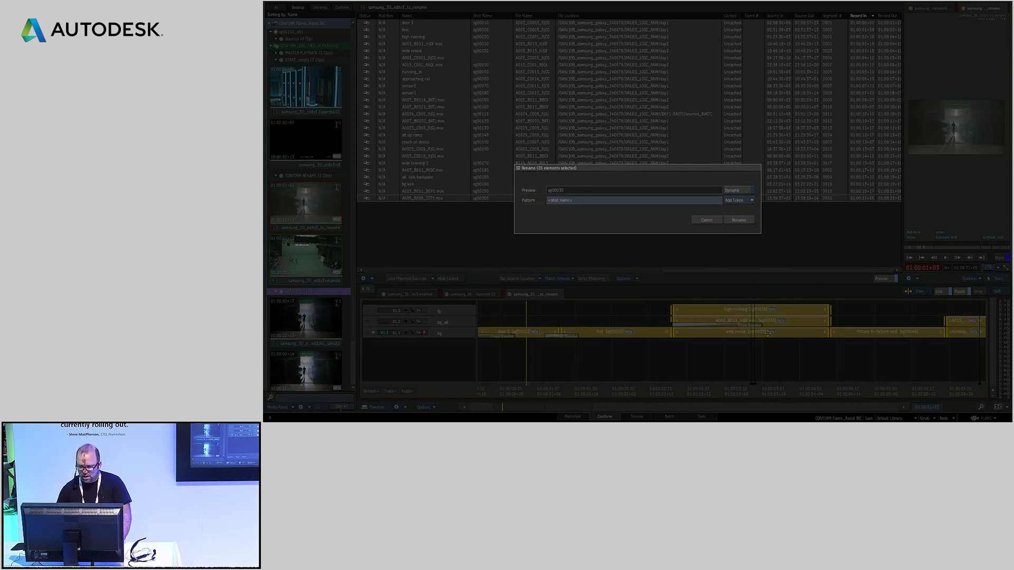
Append an underscore and the Track Name token to the pattern and rename the selected segments
{"action": "left_click", "coordinate": [586, 199]}
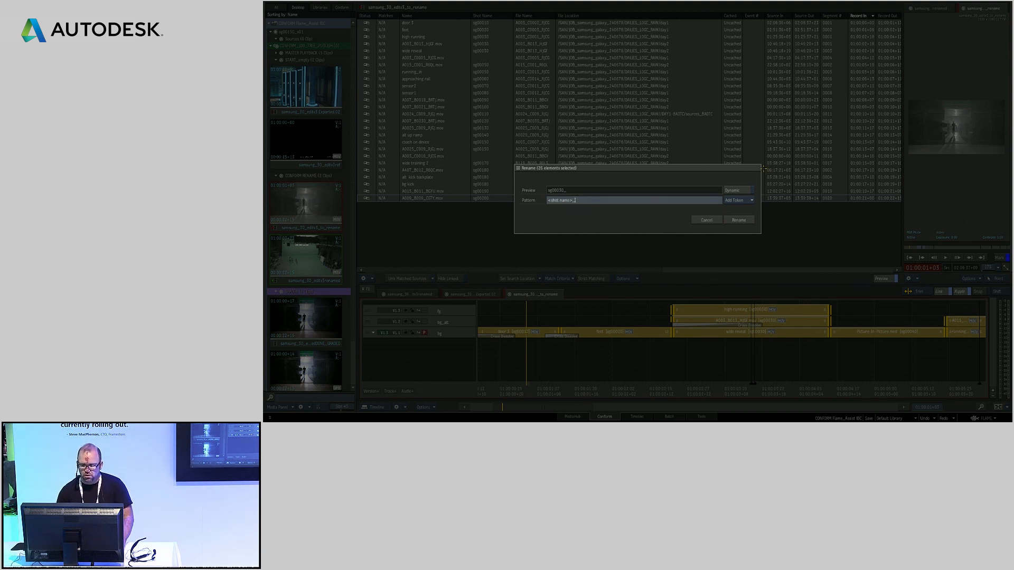
{"action": "type", "text": "_"}
{"action": "left_click", "coordinate": [737, 201]}
{"action": "left_click", "coordinate": [747, 236]}
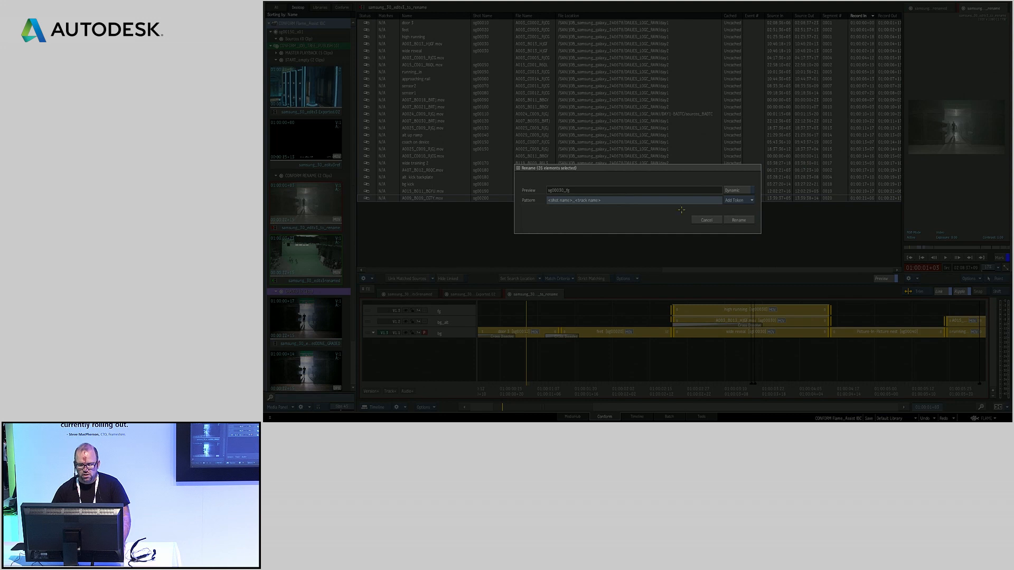
{"action": "left_click", "coordinate": [739, 220]}
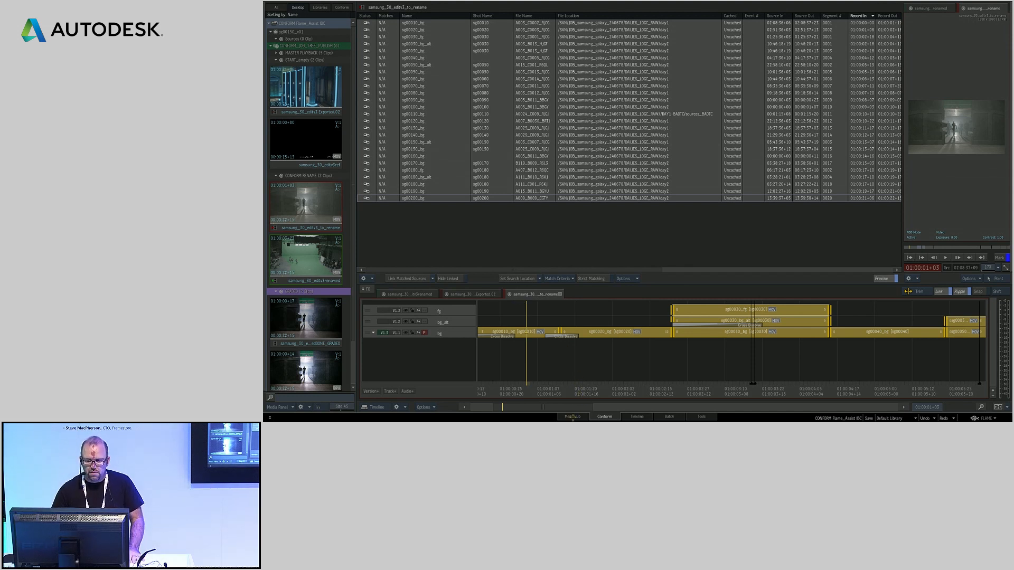
Browse in MediaHub to the bookmarked JOBTREE folder of the Samsung job and open the steps folder of the first shot
{"action": "left_click", "coordinate": [573, 416]}
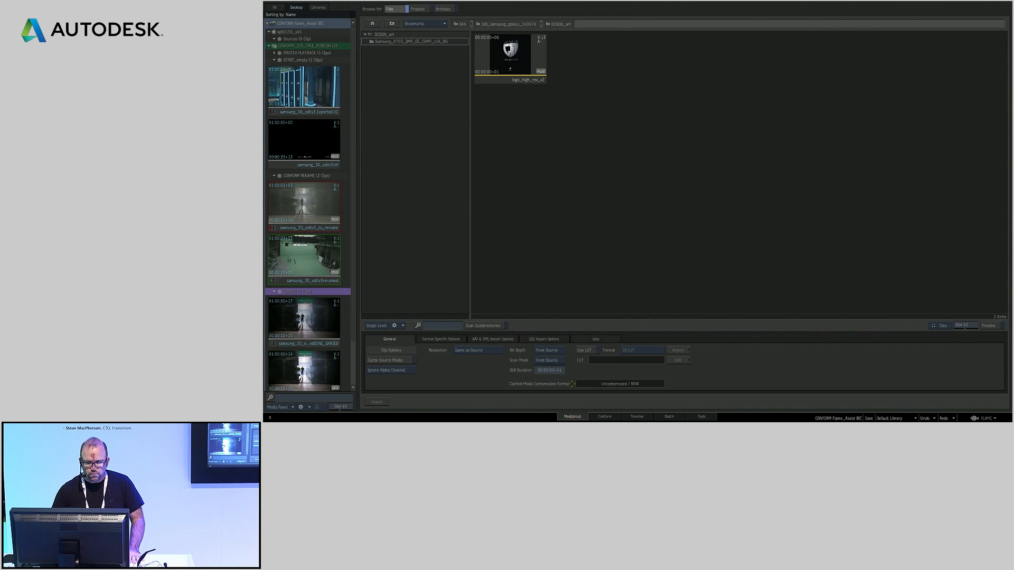
{"action": "left_click", "coordinate": [392, 23]}
{"action": "left_click", "coordinate": [392, 23]}
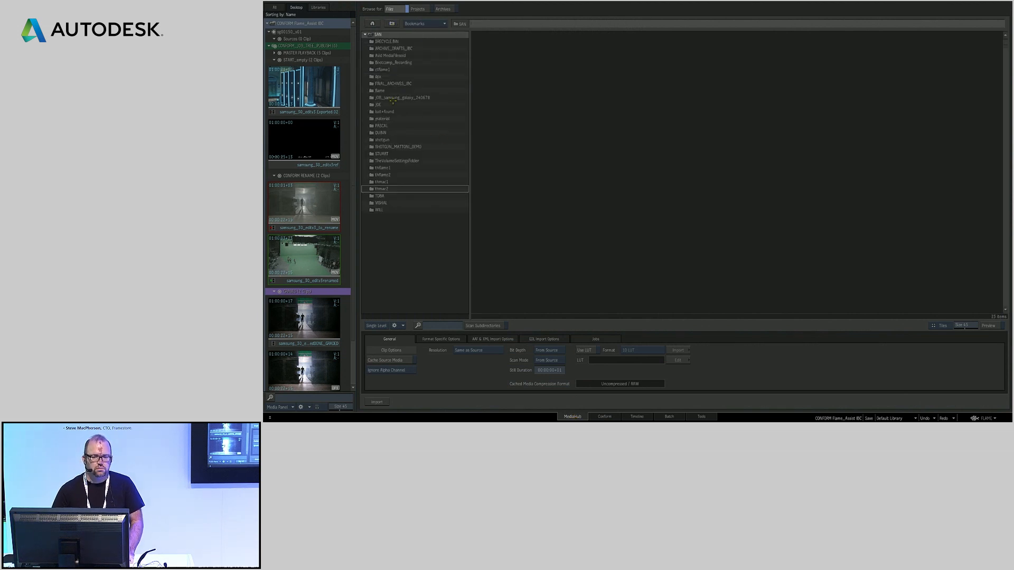
{"action": "left_click", "coordinate": [412, 23]}
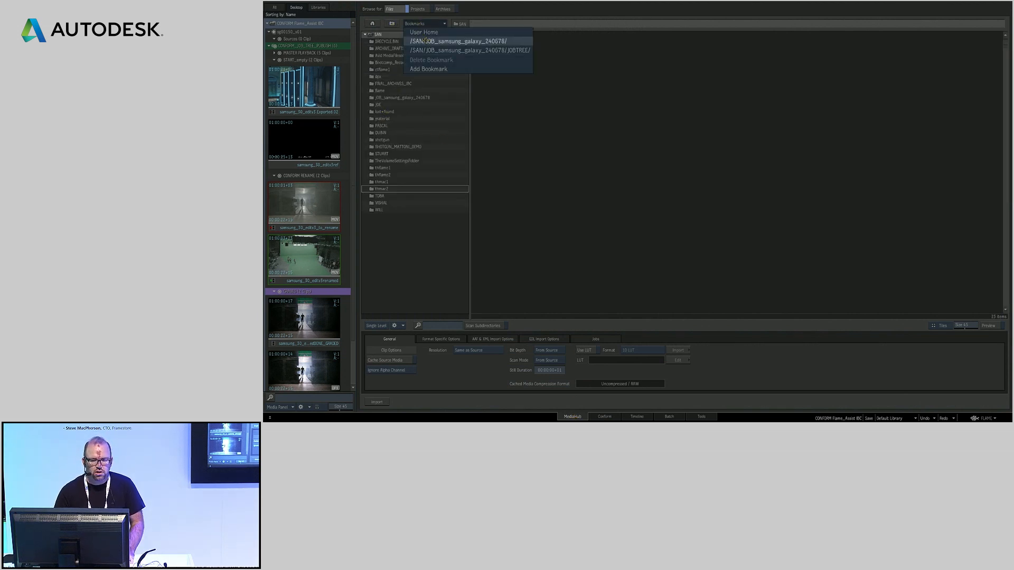
{"action": "left_click", "coordinate": [423, 50]}
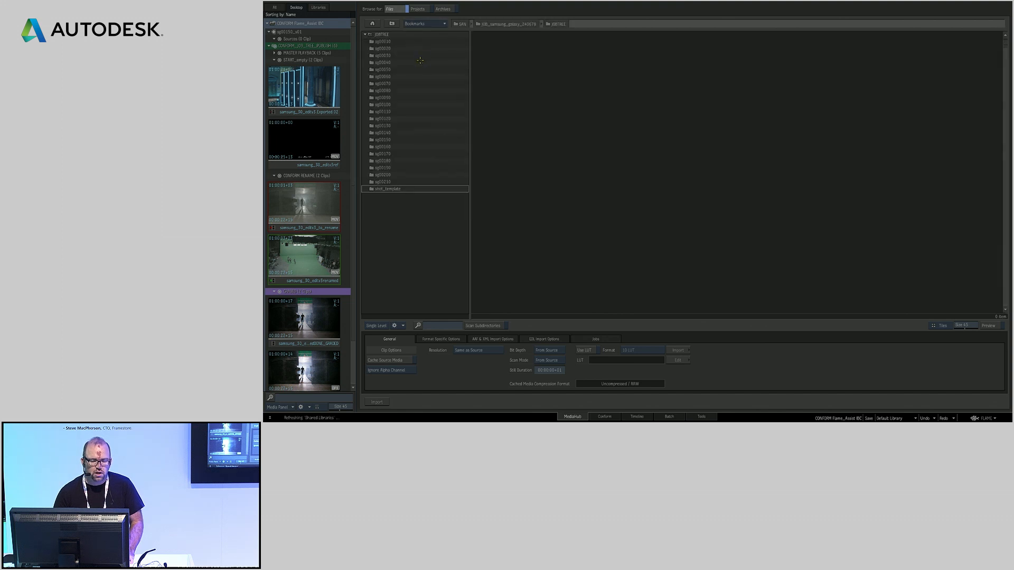
{"action": "double_click", "coordinate": [383, 42]}
{"action": "double_click", "coordinate": [380, 49]}
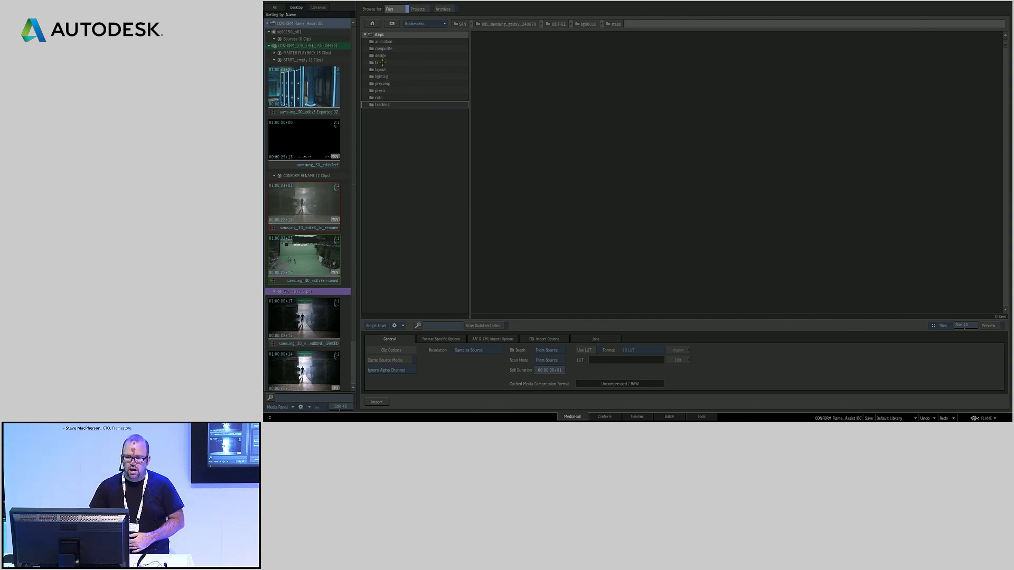
Examine the first shot's folder structure, including the animation and composite/flame subfolders, and return to the JOBTREE folder
{"action": "double_click", "coordinate": [391, 41]}
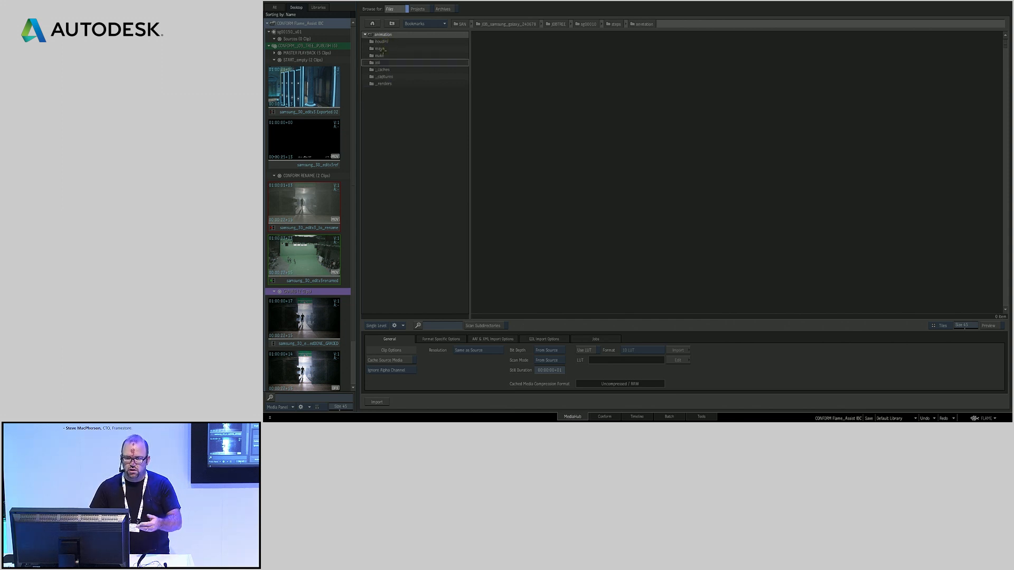
{"action": "left_click", "coordinate": [393, 23]}
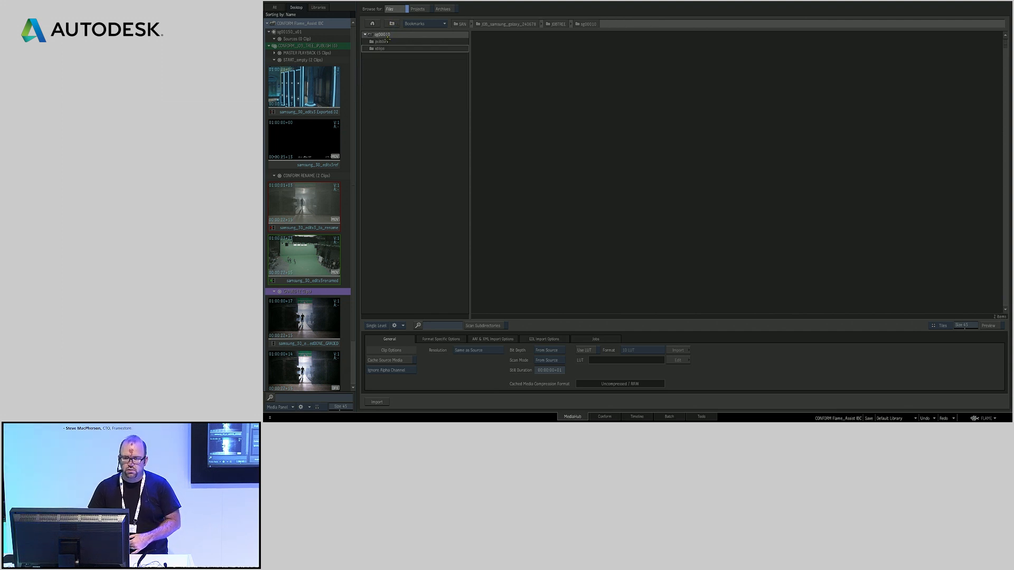
{"action": "double_click", "coordinate": [384, 48]}
{"action": "double_click", "coordinate": [385, 49]}
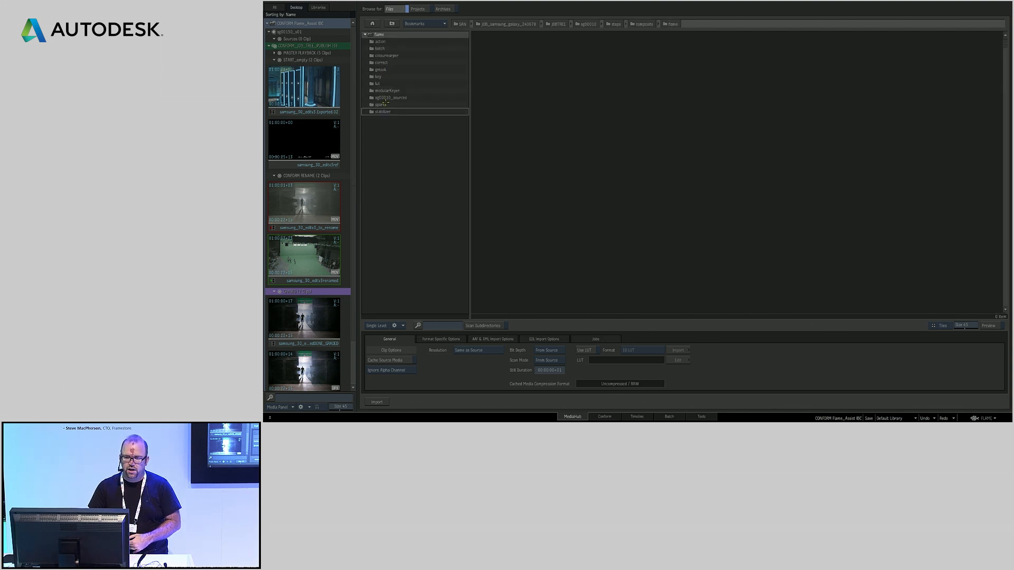
{"action": "double_click", "coordinate": [381, 48]}
{"action": "left_click", "coordinate": [392, 24]}
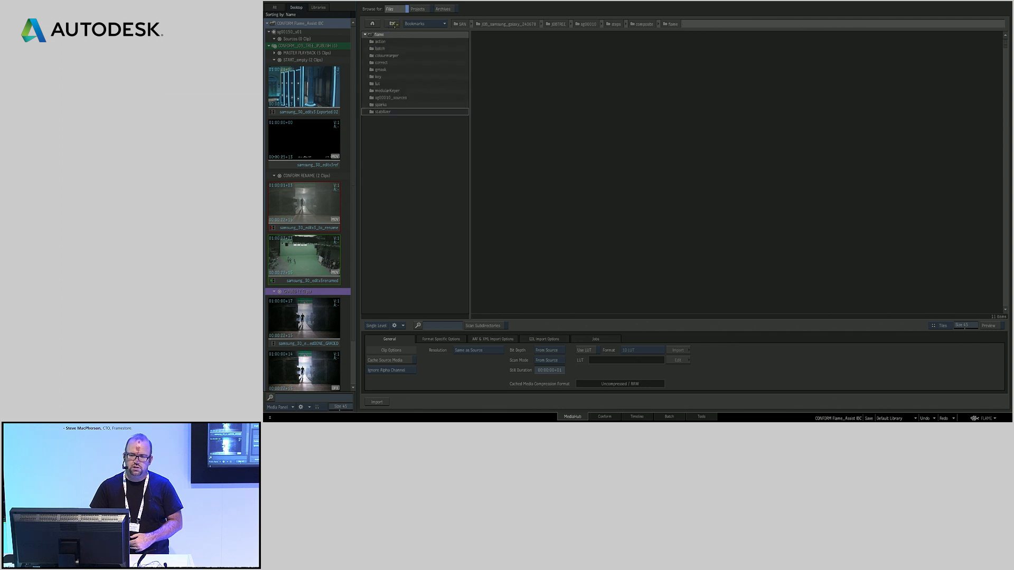
{"action": "left_click", "coordinate": [392, 23]}
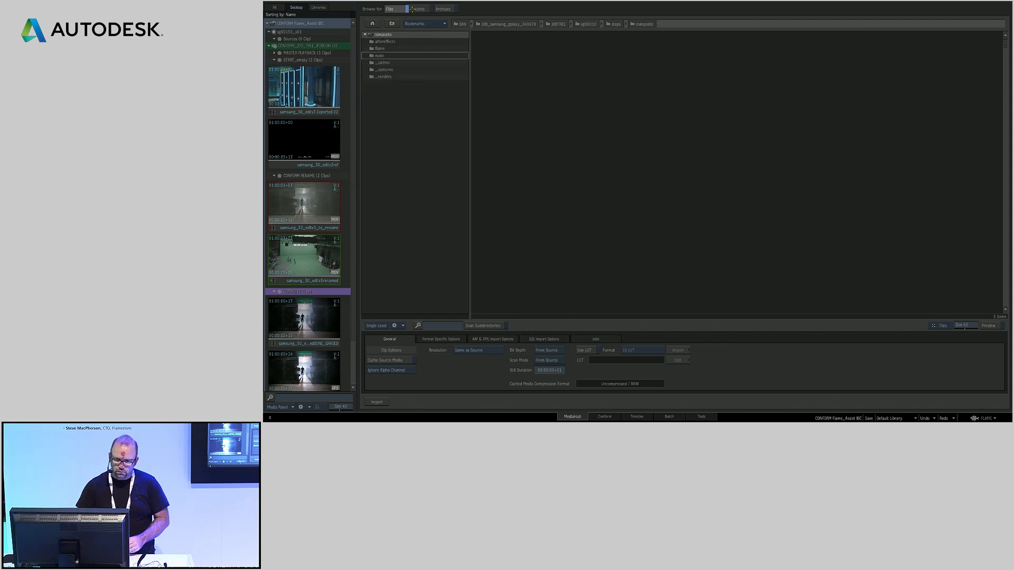
{"action": "left_click", "coordinate": [392, 23]}
{"action": "left_click", "coordinate": [392, 24]}
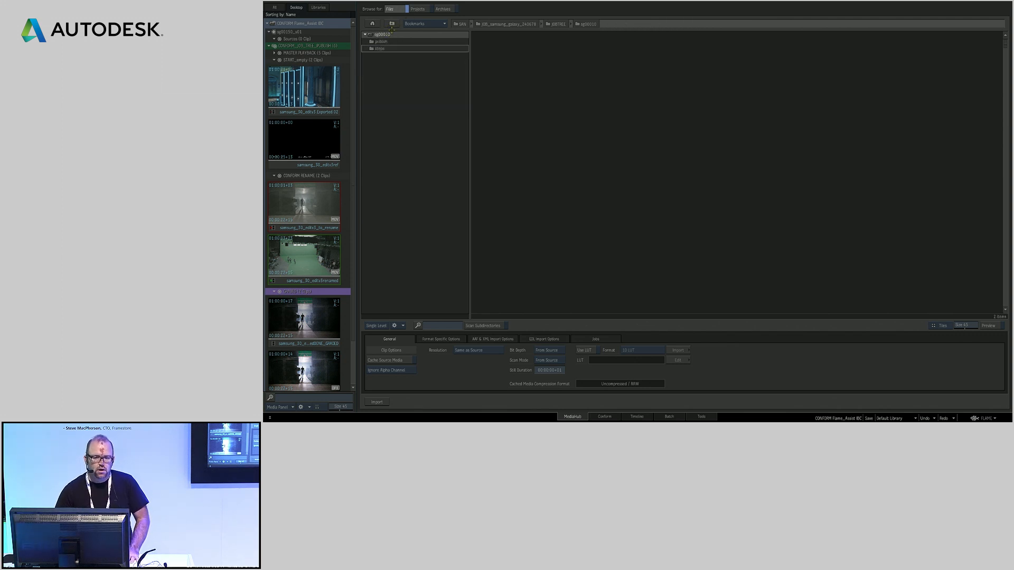
{"action": "left_click", "coordinate": [392, 24]}
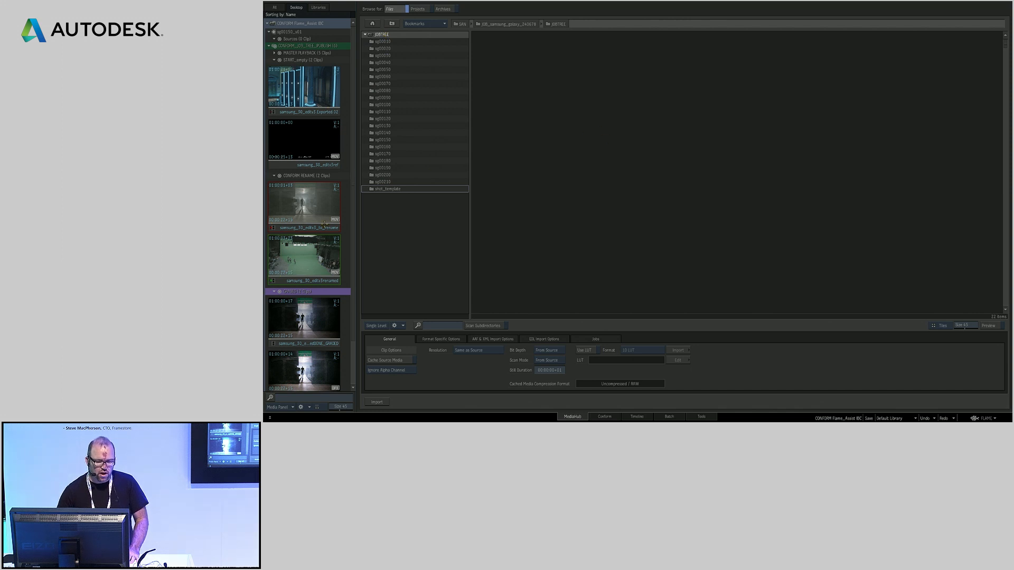
Start a Sequence Publish export of the renamed sequence into JOBTREE and show its advanced video options
{"action": "left_click_drag", "start_coordinate": [306, 257], "coordinate": [644, 132]}
{"action": "left_click", "coordinate": [652, 191]}
{"action": "left_click", "coordinate": [650, 176]}
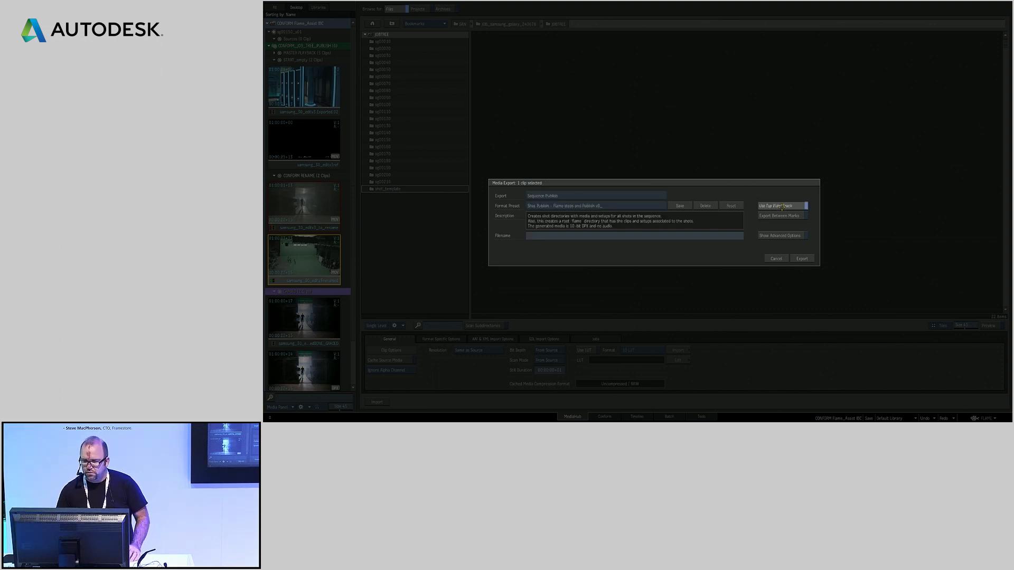
{"action": "left_click", "coordinate": [781, 236]}
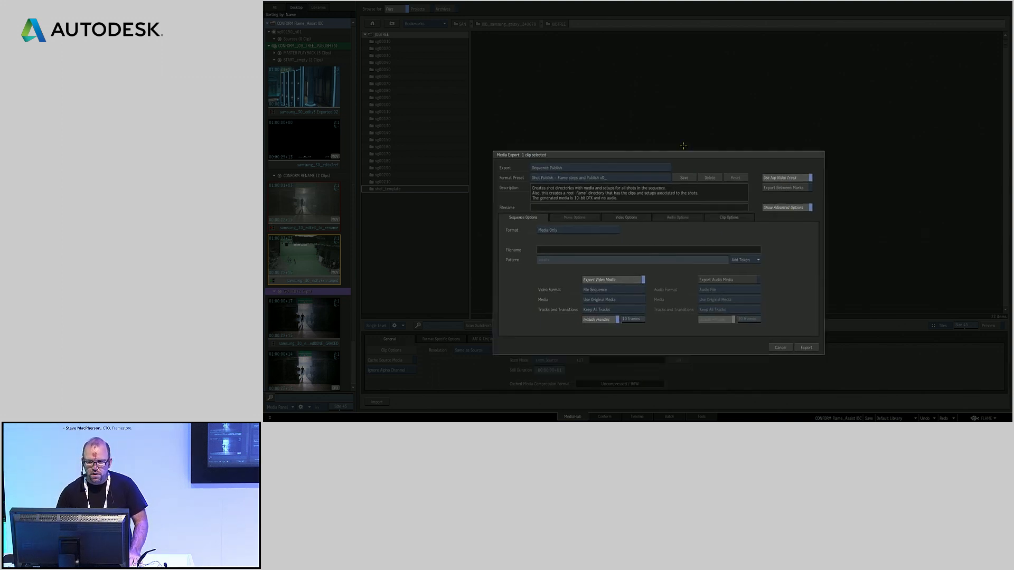
{"action": "left_click", "coordinate": [634, 169]}
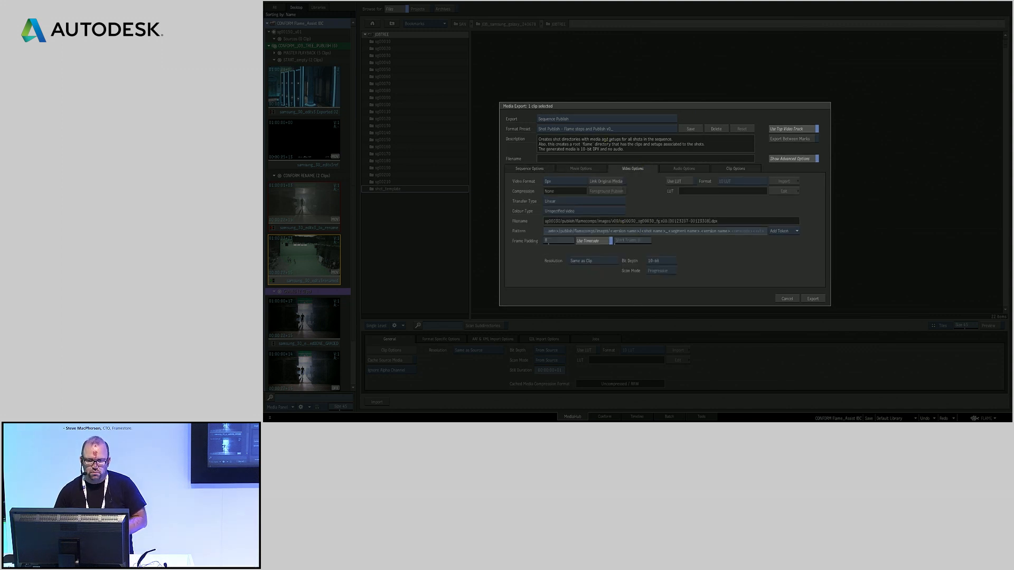
Load the Shot Publish - Job Directories (10-bit DPX and No Audio) preset and rename the pattern's dpx folder to DPX
{"action": "left_click", "coordinate": [605, 130]}
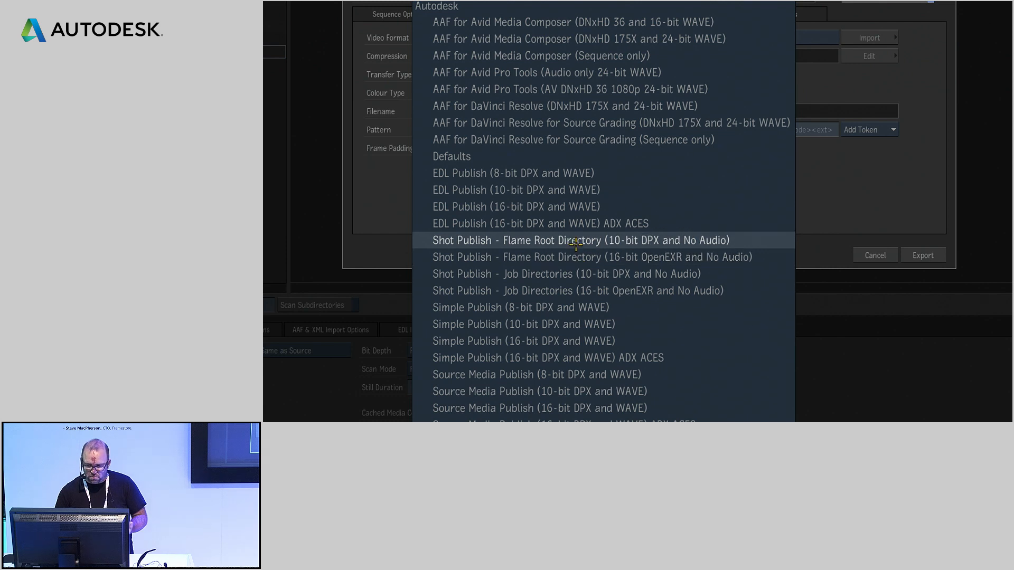
{"action": "left_click", "coordinate": [576, 272]}
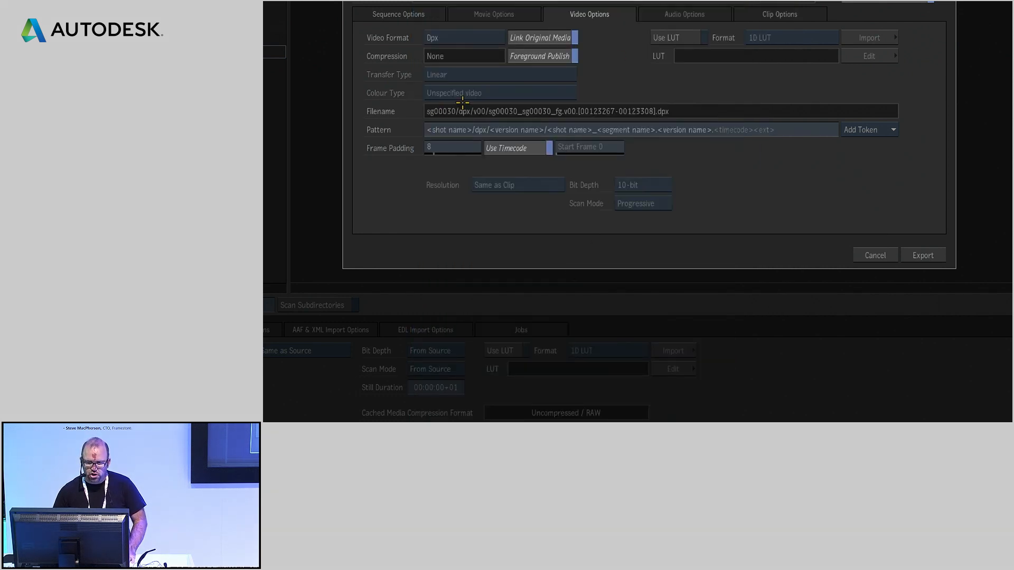
{"action": "left_click", "coordinate": [486, 129]}
{"action": "key", "text": "BackSpace"}
{"action": "key", "text": "BackSpace"}
{"action": "key", "text": "BackSpace"}
{"action": "type", "text": "DPX"}
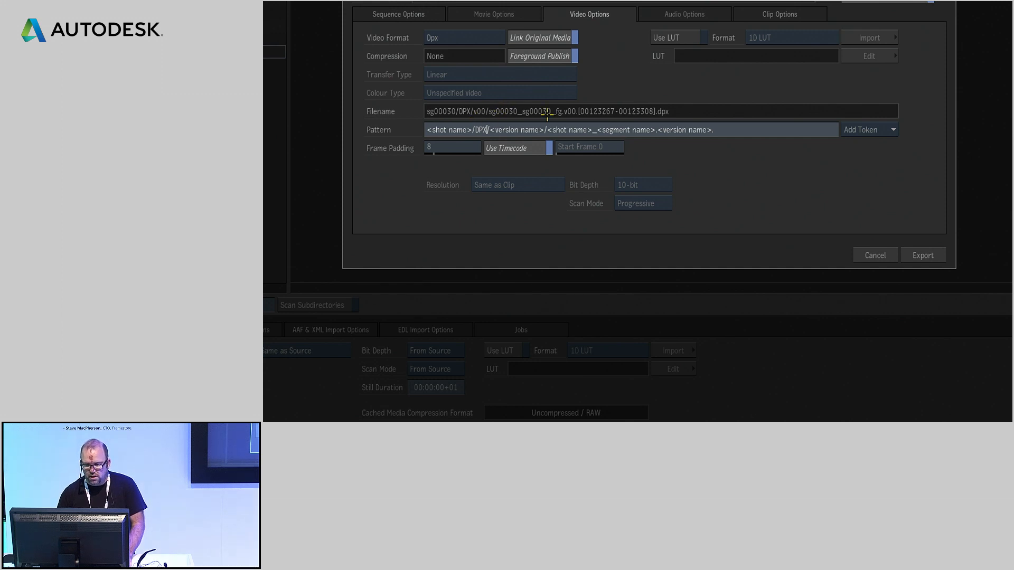
Switch to the Shot Publish - Flame steps and Publish v1_raw preset, review its clip options and cancel the export
{"action": "left_click", "coordinate": [607, 2]}
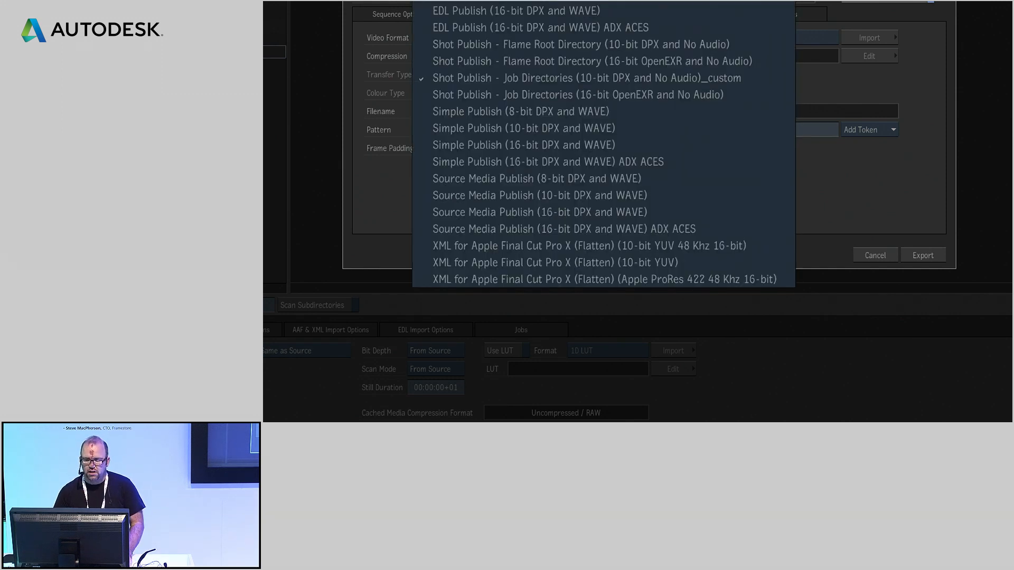
{"action": "left_click", "coordinate": [607, 2]}
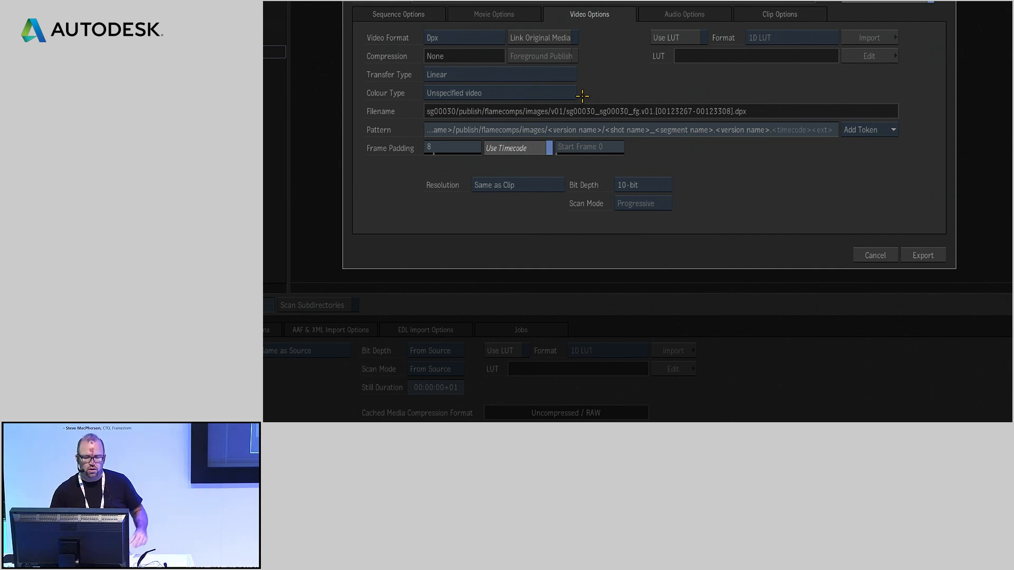
{"action": "left_click", "coordinate": [778, 14]}
{"action": "mouse_move", "coordinate": [633, 91]}
{"action": "left_mouse_down"}
{"action": "mouse_move", "coordinate": [635, 75]}
{"action": "mouse_move", "coordinate": [624, 82]}
{"action": "left_mouse_up"}
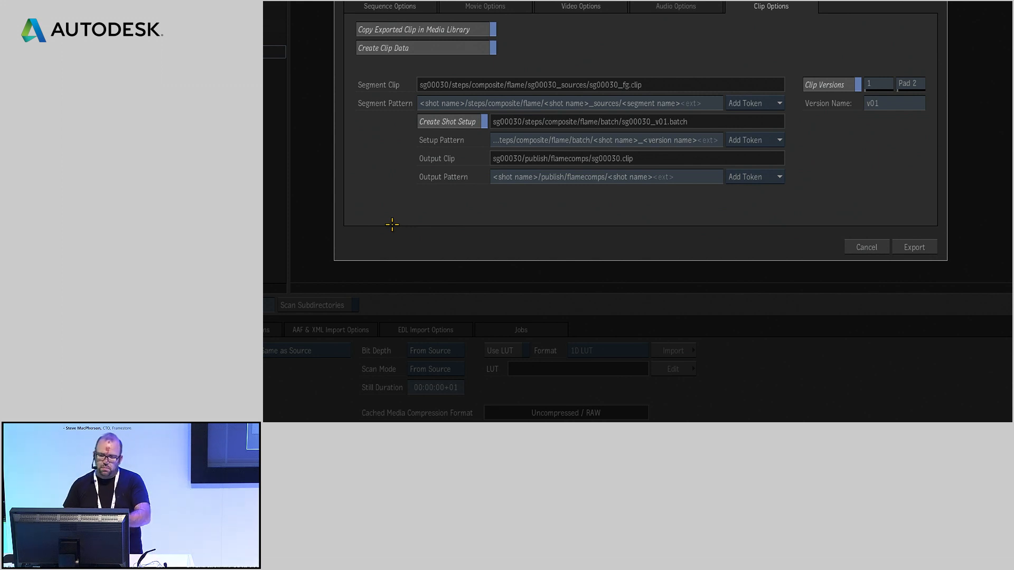
{"action": "left_click", "coordinate": [858, 247]}
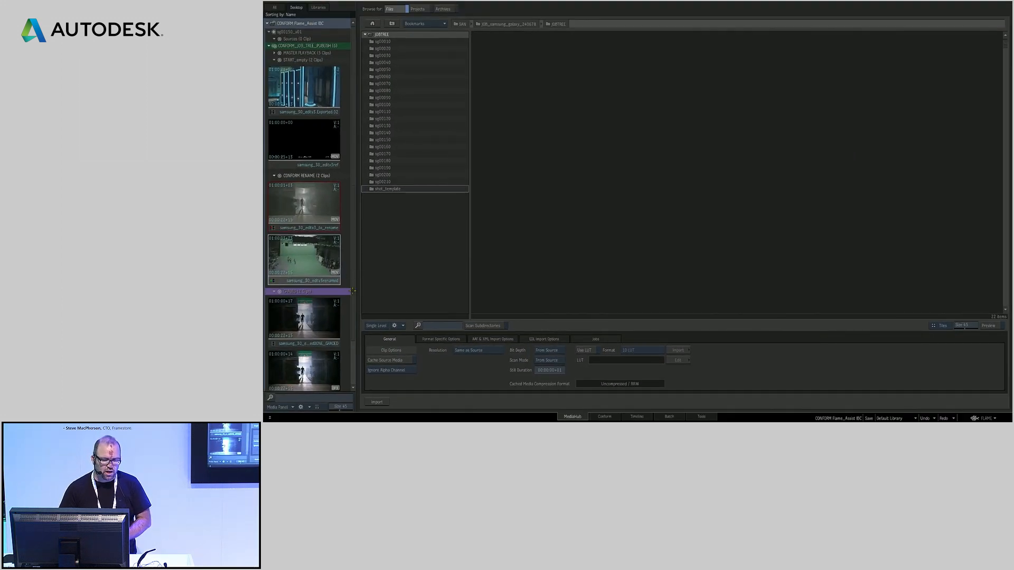
Open the graded sequence, compare it with the to_rename sequence, and inspect its shots and video tracks along the timeline
{"action": "double_click", "coordinate": [308, 327]}
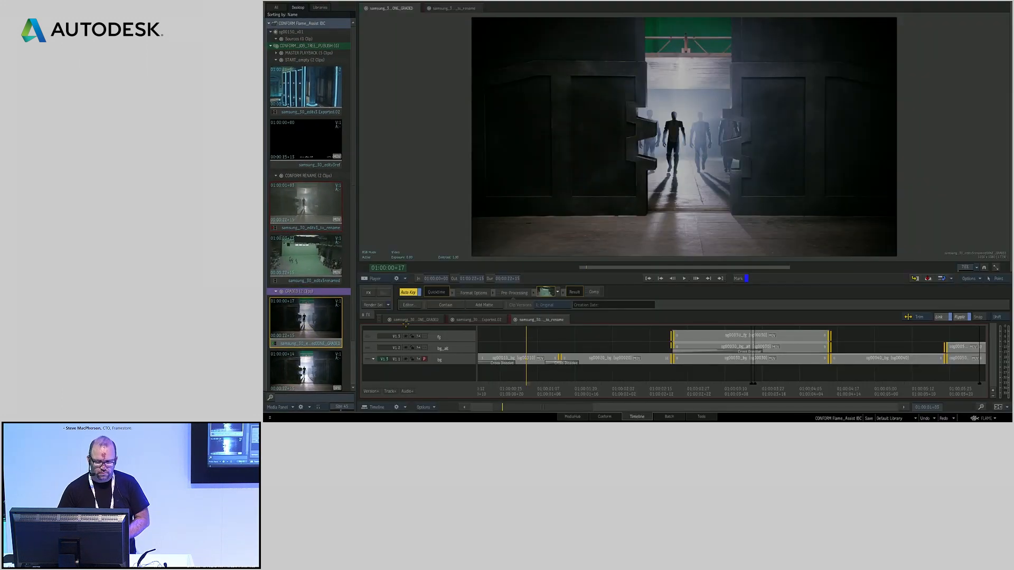
{"action": "left_click", "coordinate": [567, 371]}
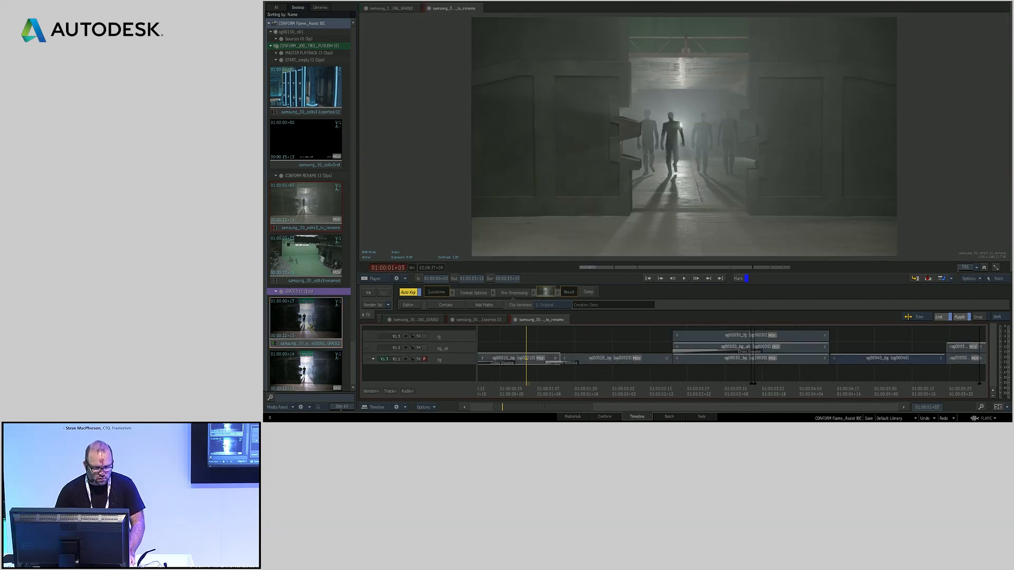
{"action": "left_click", "coordinate": [425, 320]}
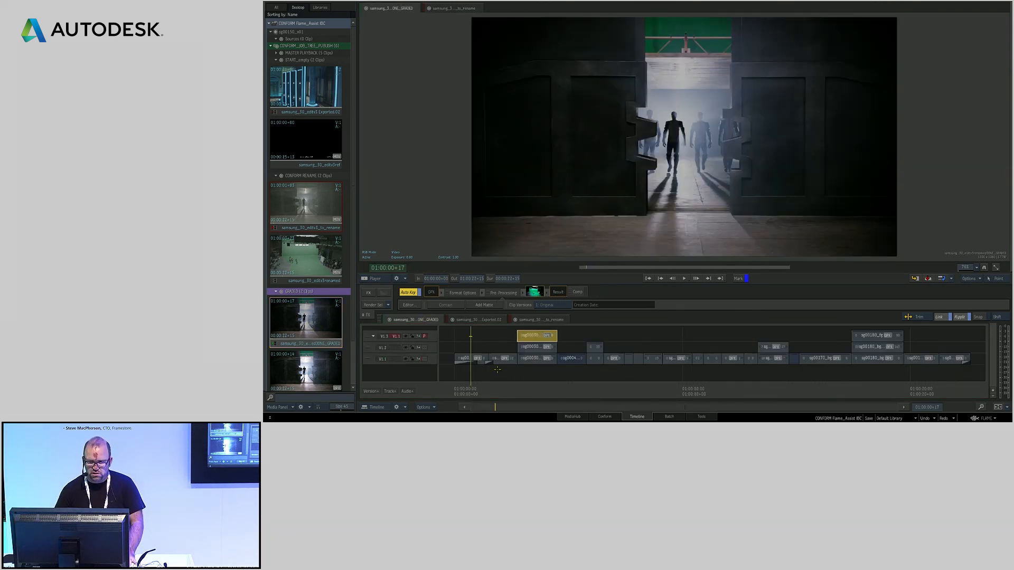
{"action": "left_click_drag", "start_coordinate": [499, 386], "coordinate": [775, 394]}
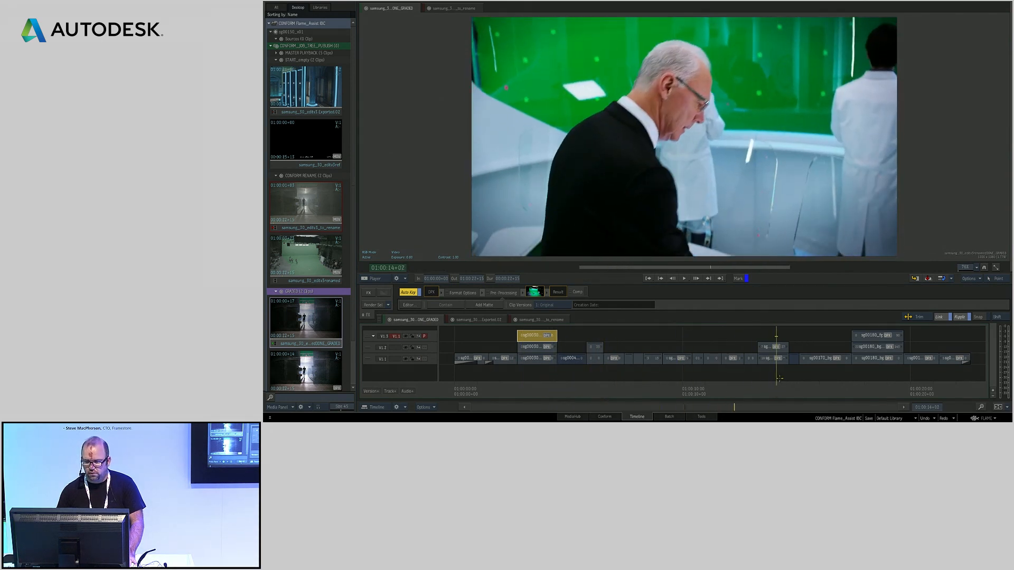
{"action": "key", "text": "Down"}
{"action": "key", "text": "Down"}
{"action": "key", "text": "Up"}
{"action": "key", "text": "Down"}
{"action": "key", "text": "Up"}
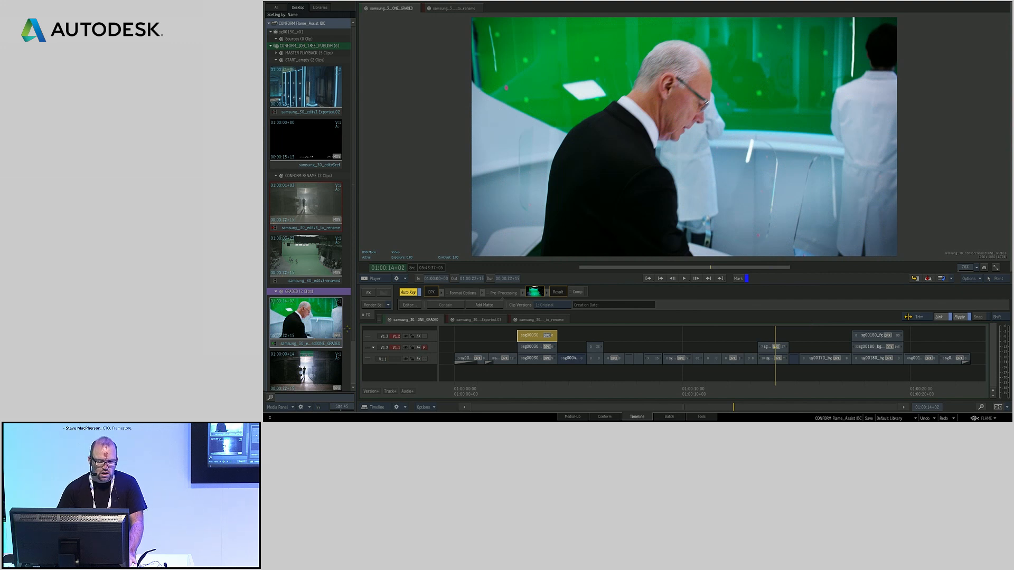
Start a Sequence Publish of the graded sequence from MediaHub, set the clip version to 2 and cancel the export
{"action": "left_click", "coordinate": [573, 418]}
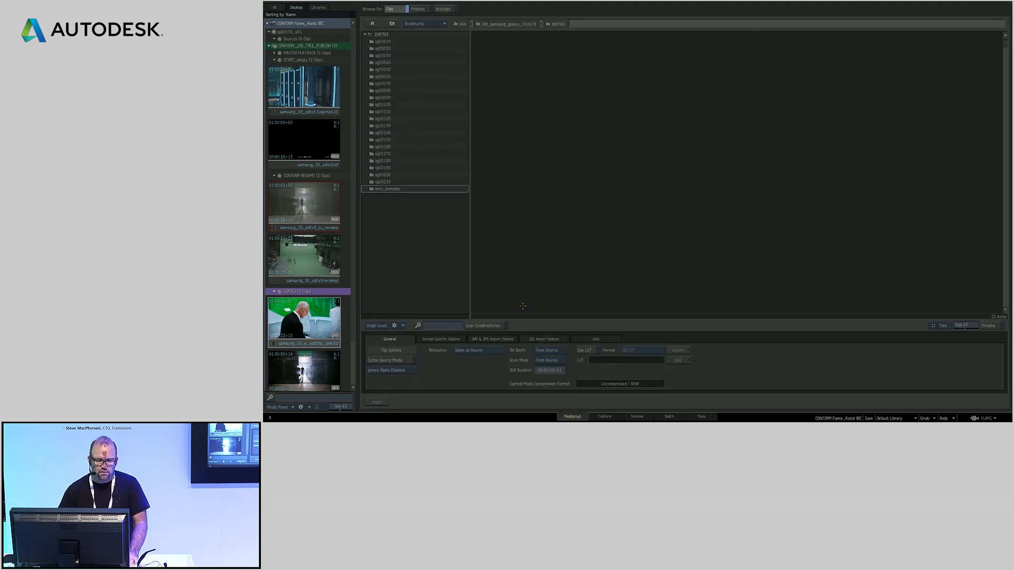
{"action": "left_click_drag", "start_coordinate": [303, 320], "coordinate": [658, 117]}
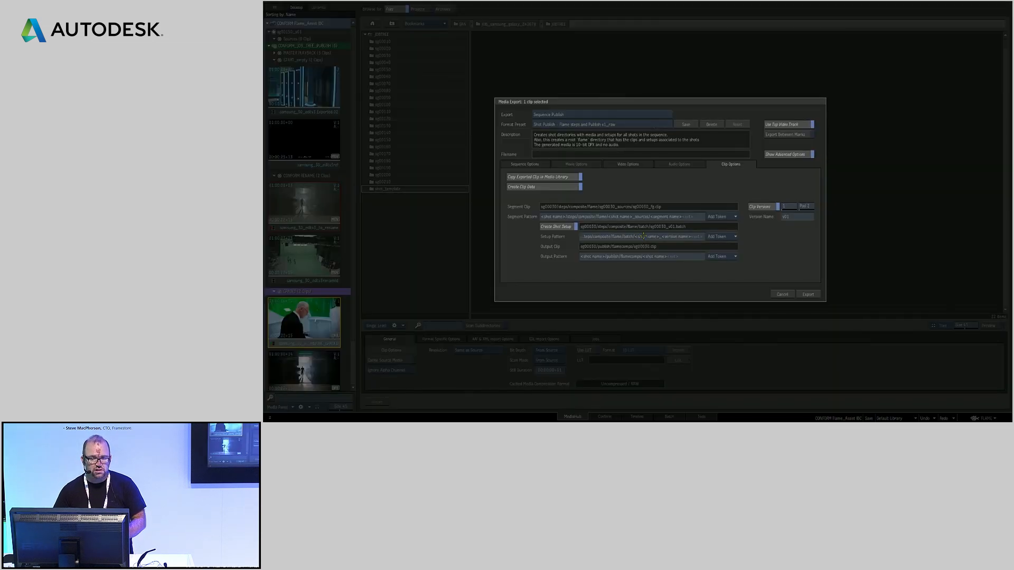
{"action": "left_click", "coordinate": [787, 206]}
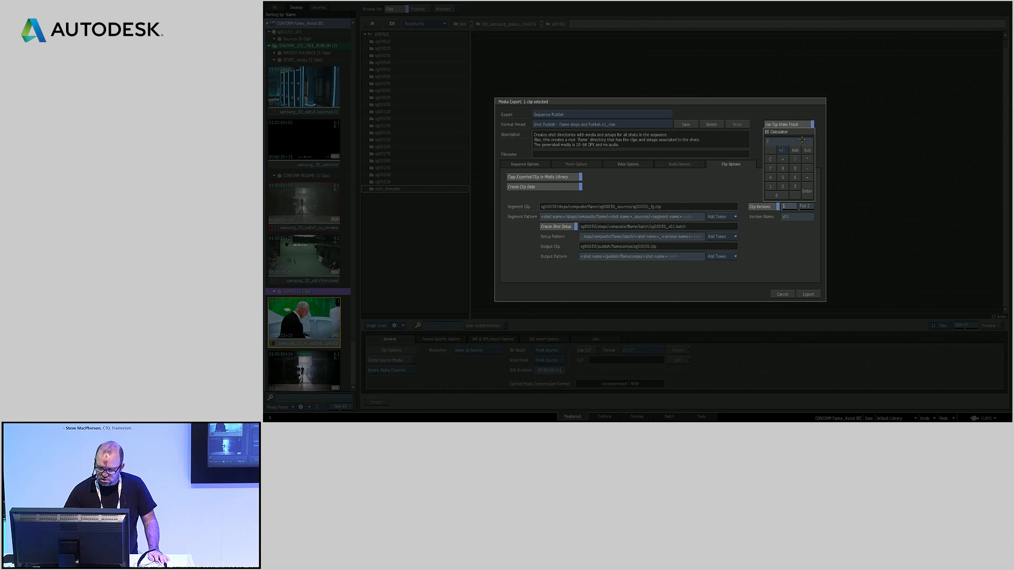
{"action": "type", "text": "2"}
{"action": "key", "text": "Return"}
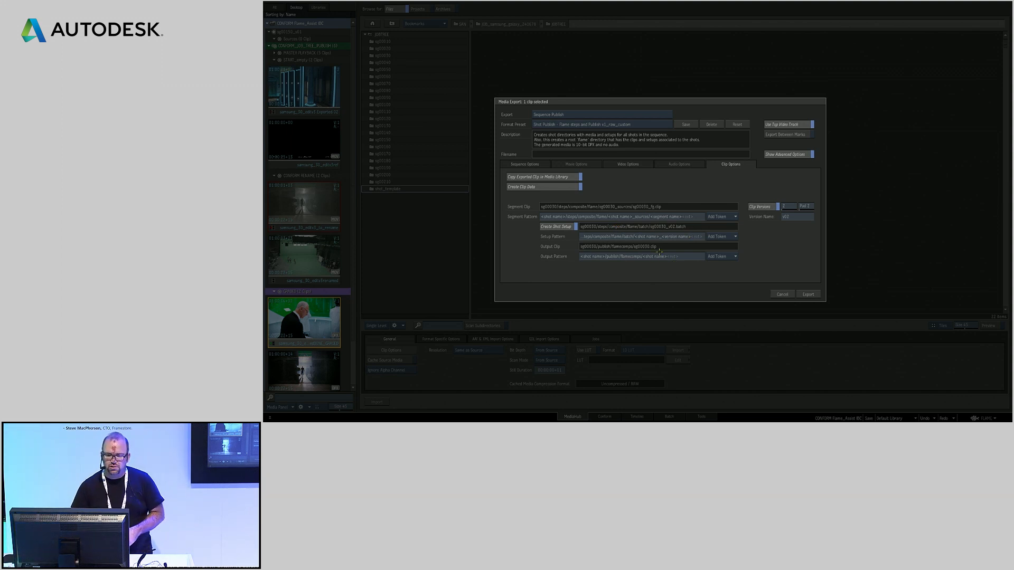
{"action": "left_click", "coordinate": [782, 295]}
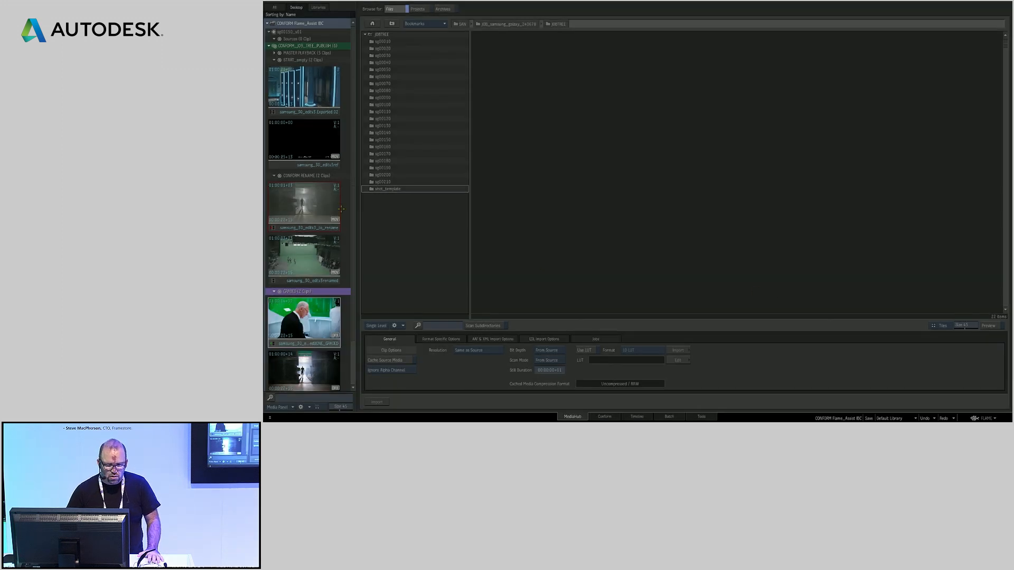
Open the published sequence from the LIVE TIMELINE shared library and inspect its shots along the timeline
{"action": "scroll", "coordinate": [352, 171], "scroll_direction": "down", "scroll_amount": 2}
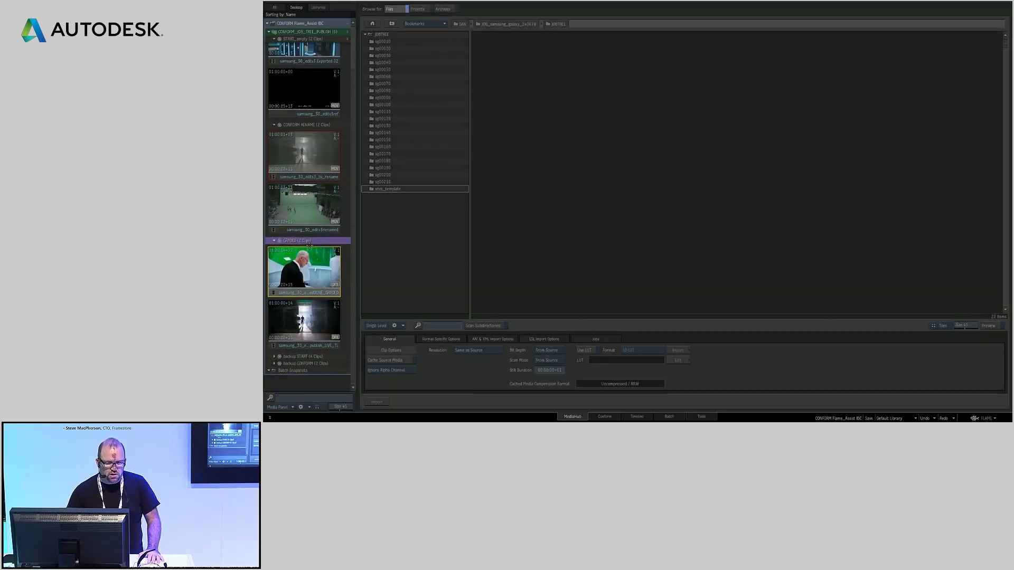
{"action": "left_click", "coordinate": [318, 7]}
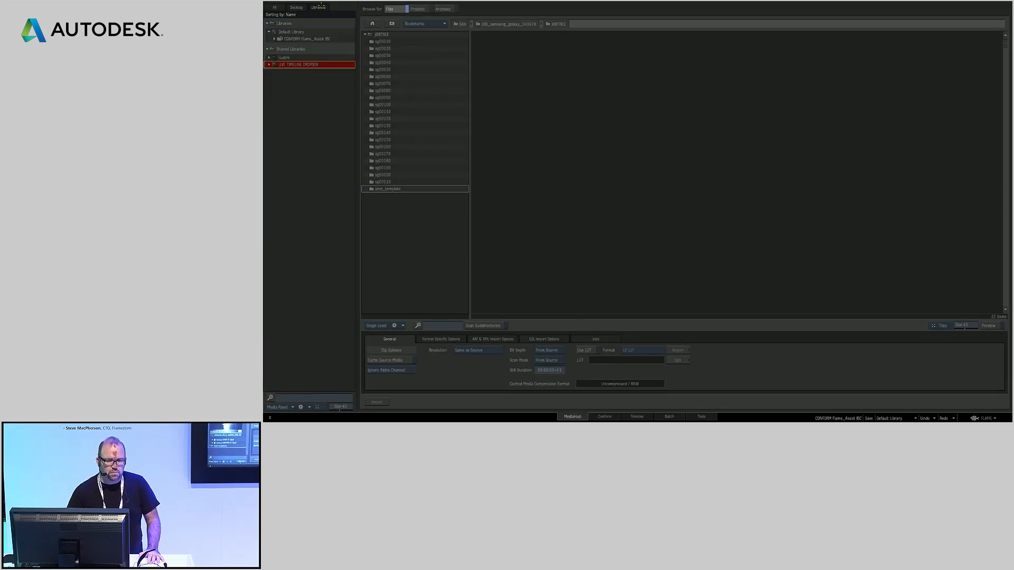
{"action": "left_click", "coordinate": [269, 64]}
{"action": "double_click", "coordinate": [294, 116]}
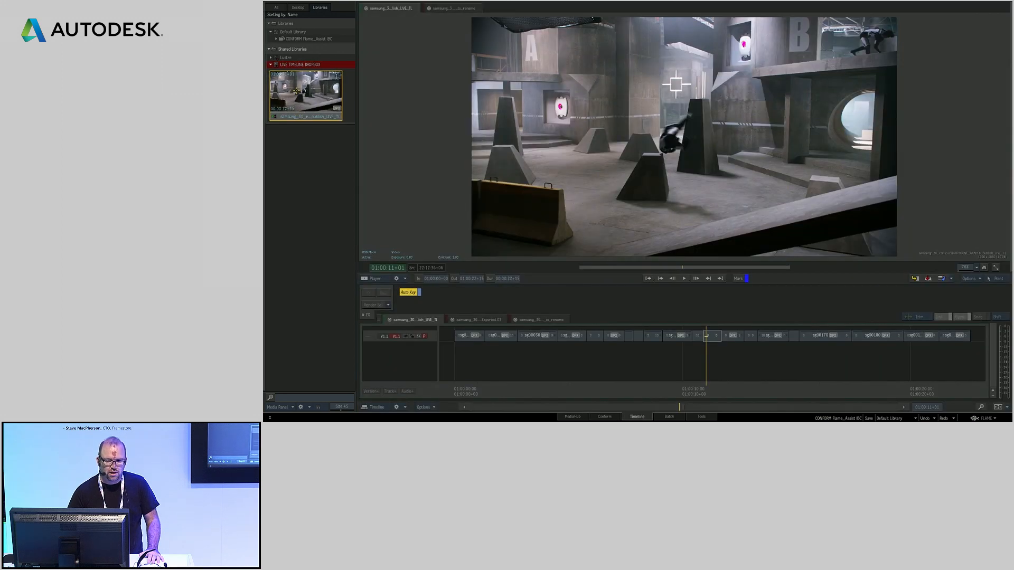
{"action": "left_click_drag", "start_coordinate": [652, 388], "coordinate": [922, 335]}
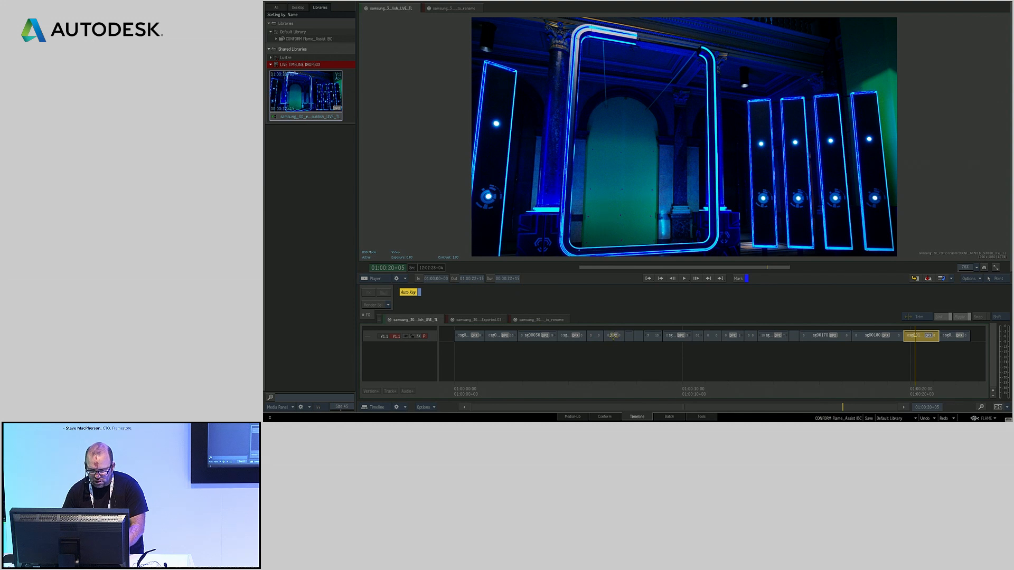
{"action": "mouse_move", "coordinate": [599, 336]}
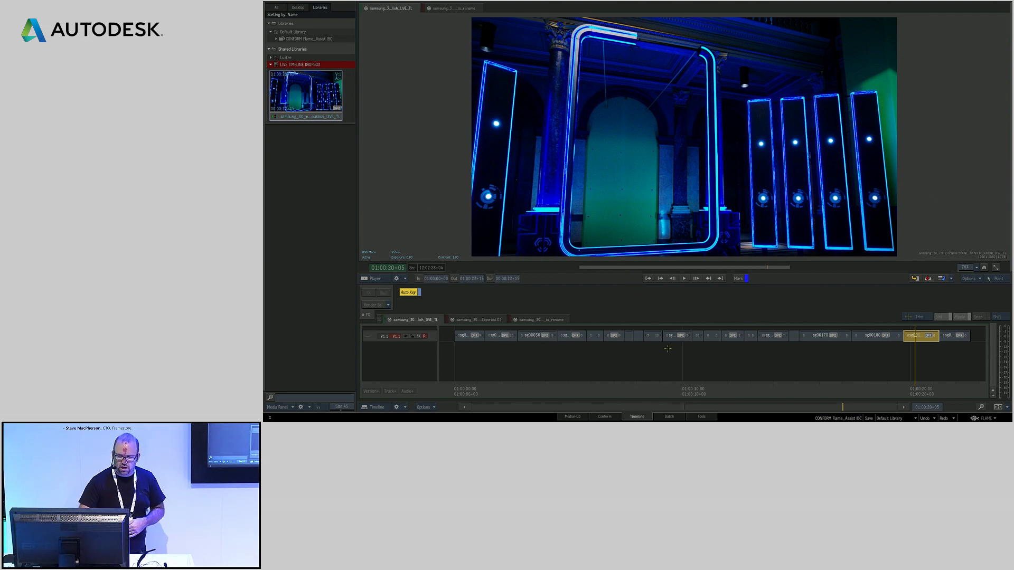
Return to MediaHub's JOBTREE folder and start a media export of a sequence from the Desktop
{"action": "left_click", "coordinate": [560, 418]}
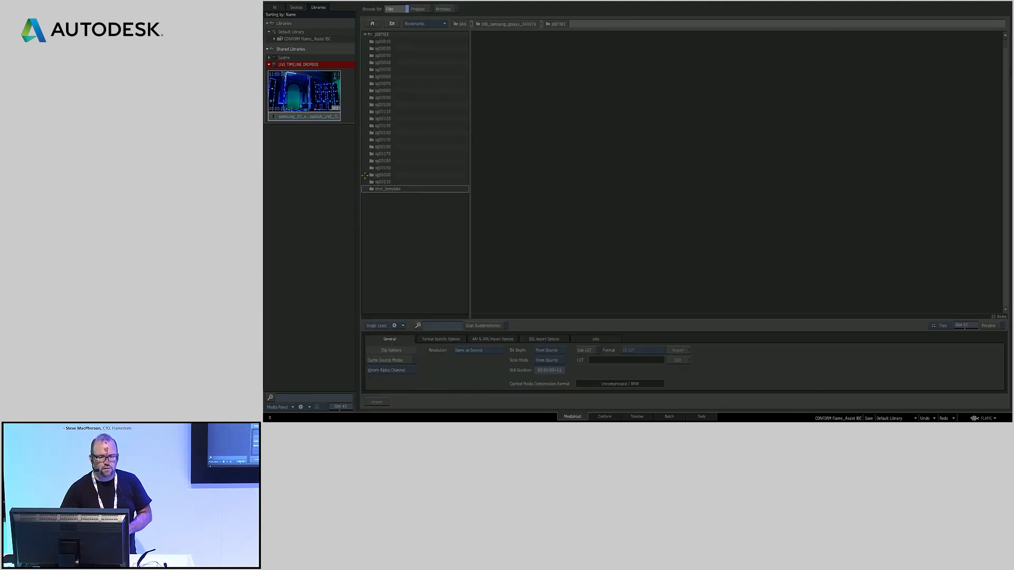
{"action": "left_click", "coordinate": [306, 8]}
{"action": "left_click_drag", "start_coordinate": [313, 255], "coordinate": [702, 161]}
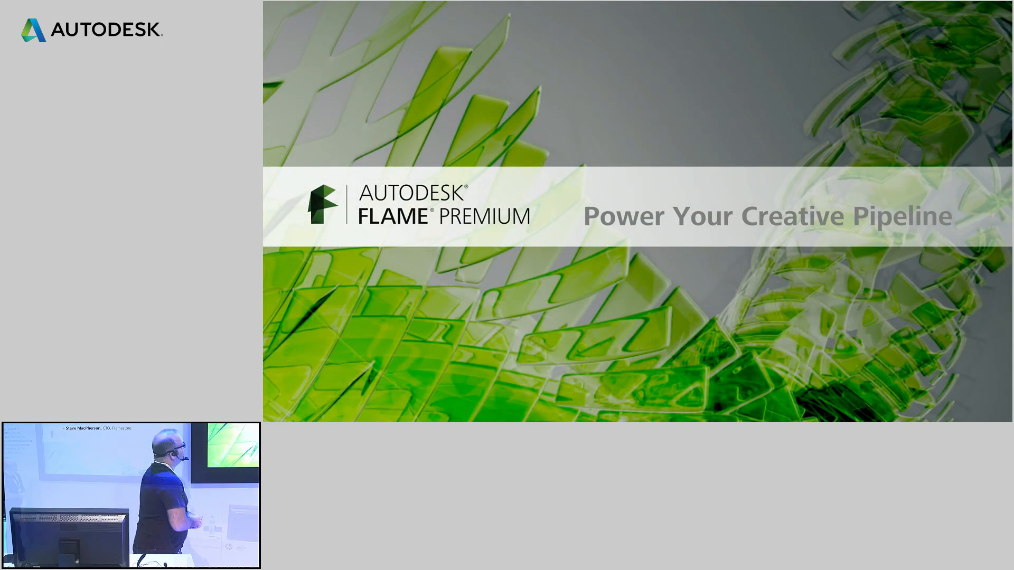
{"action": "key", "text": "Right"}
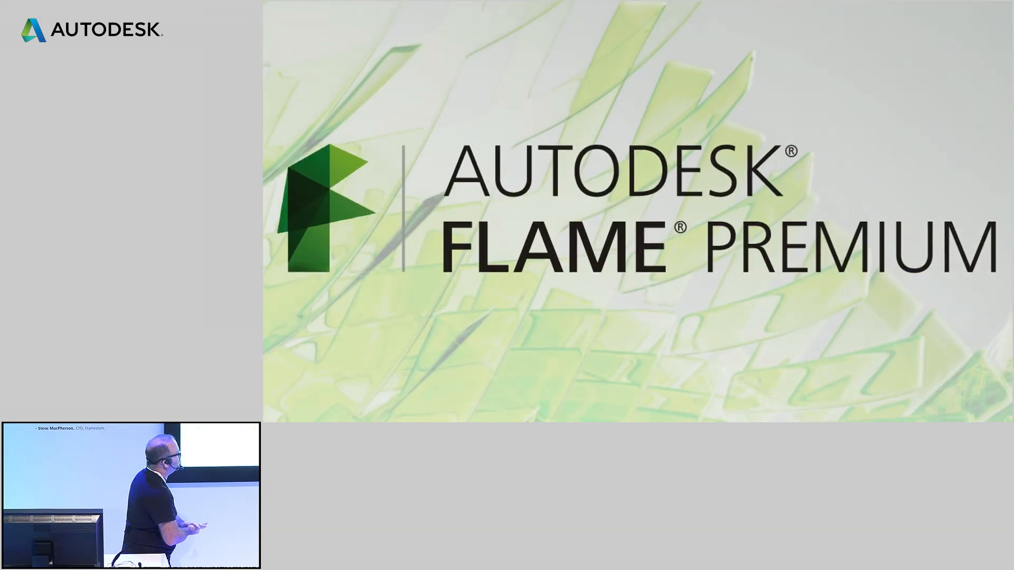
{"action": "key", "text": "Right"}
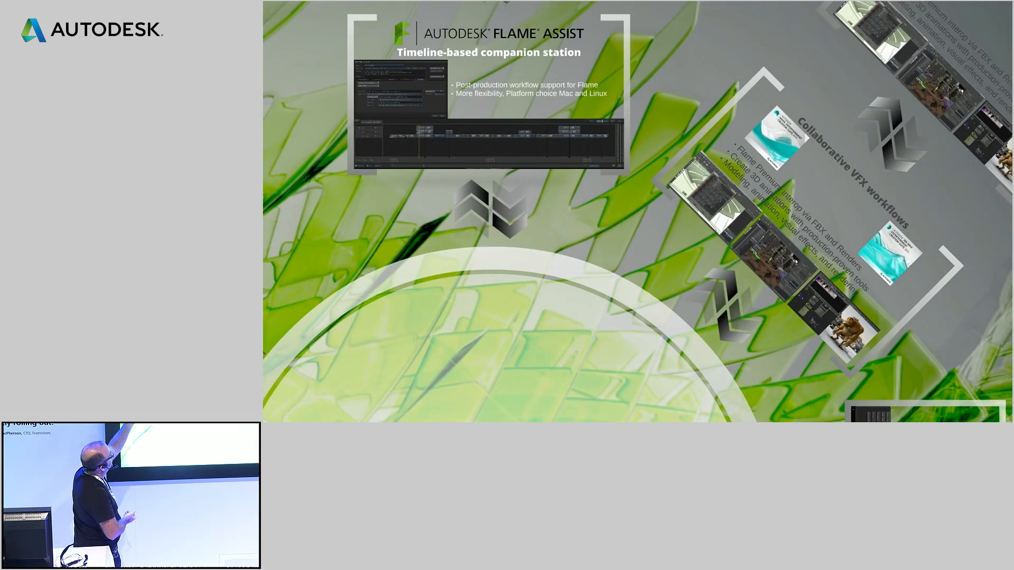
{"action": "key", "text": "Right"}
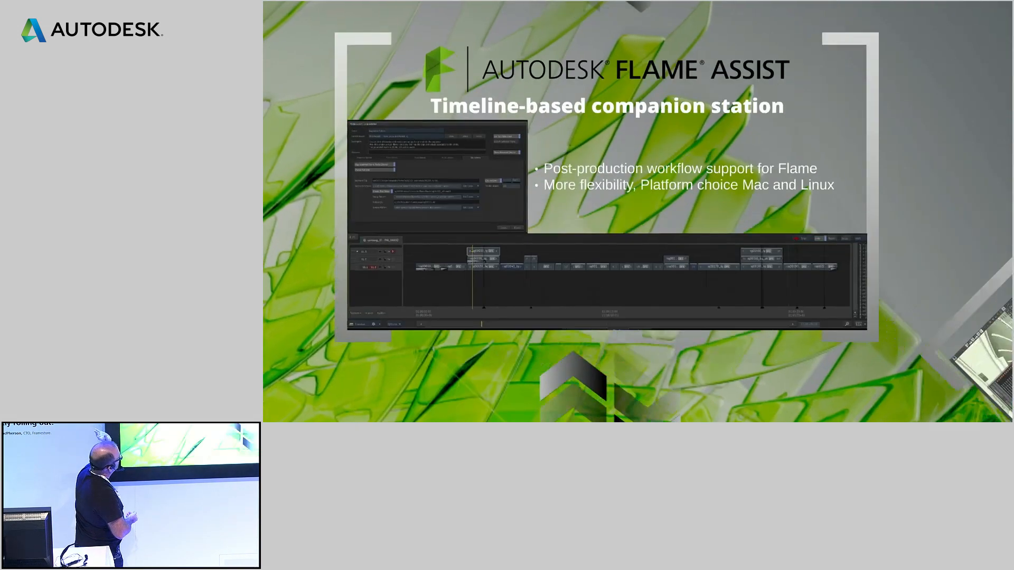
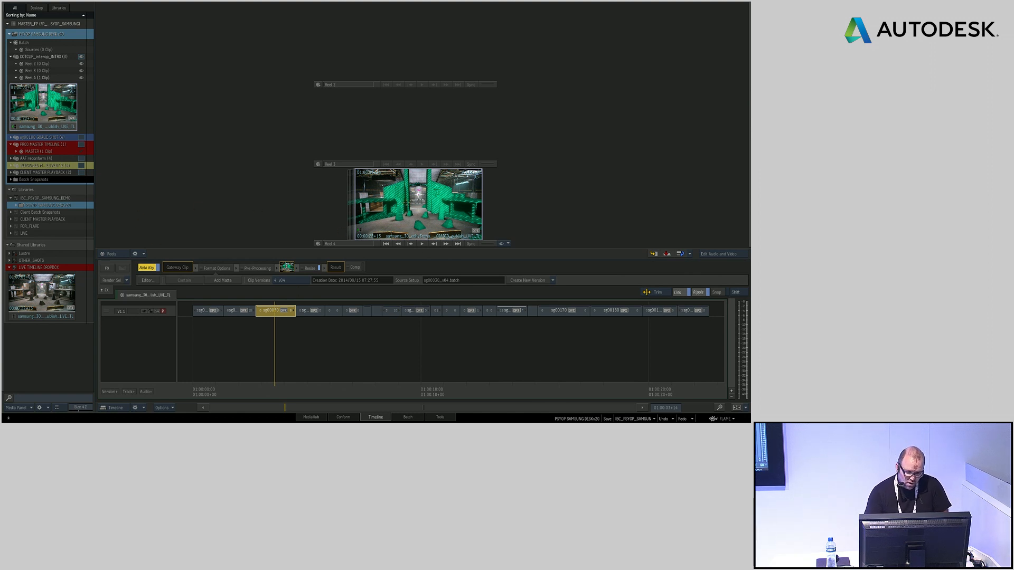
Open the robot shot's reel group and scrub through the prerendered robot clip to examine its frames, then select the neighbouring prerender
{"action": "left_click", "coordinate": [81, 137]}
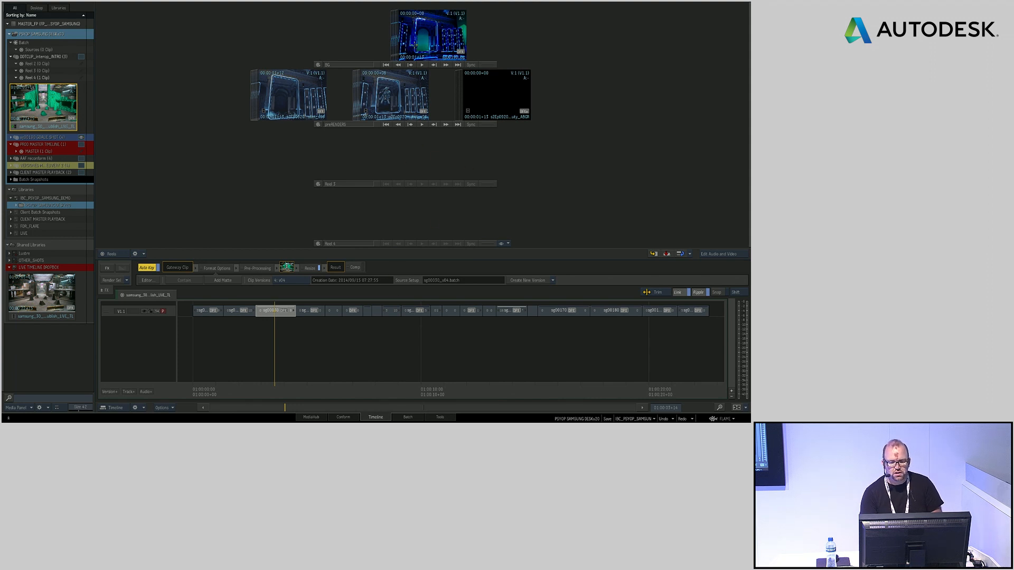
{"action": "double_click", "coordinate": [367, 98]}
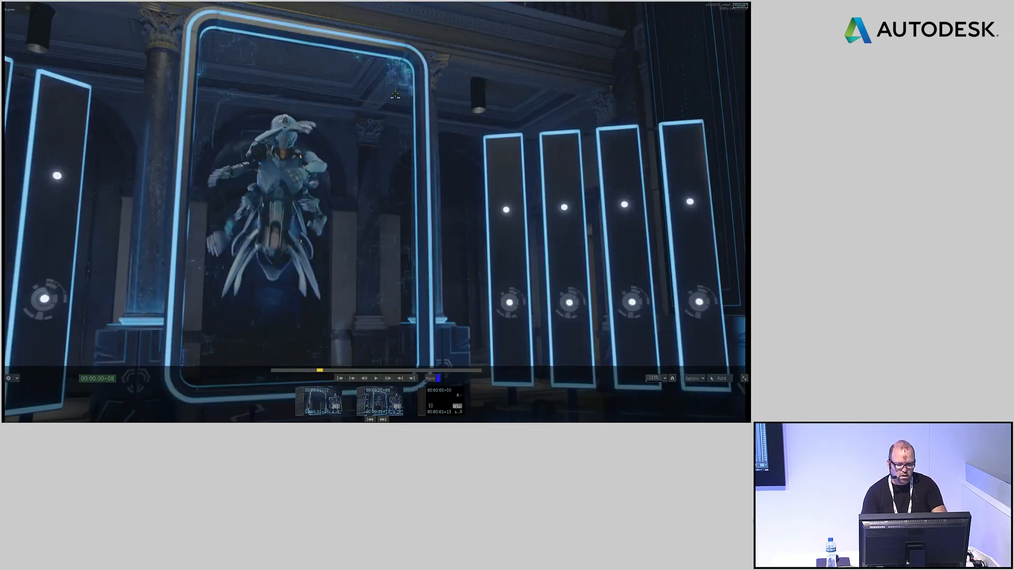
{"action": "mouse_move", "coordinate": [310, 371]}
{"action": "left_mouse_down"}
{"action": "mouse_move", "coordinate": [290, 371]}
{"action": "mouse_move", "coordinate": [373, 378]}
{"action": "left_mouse_up"}
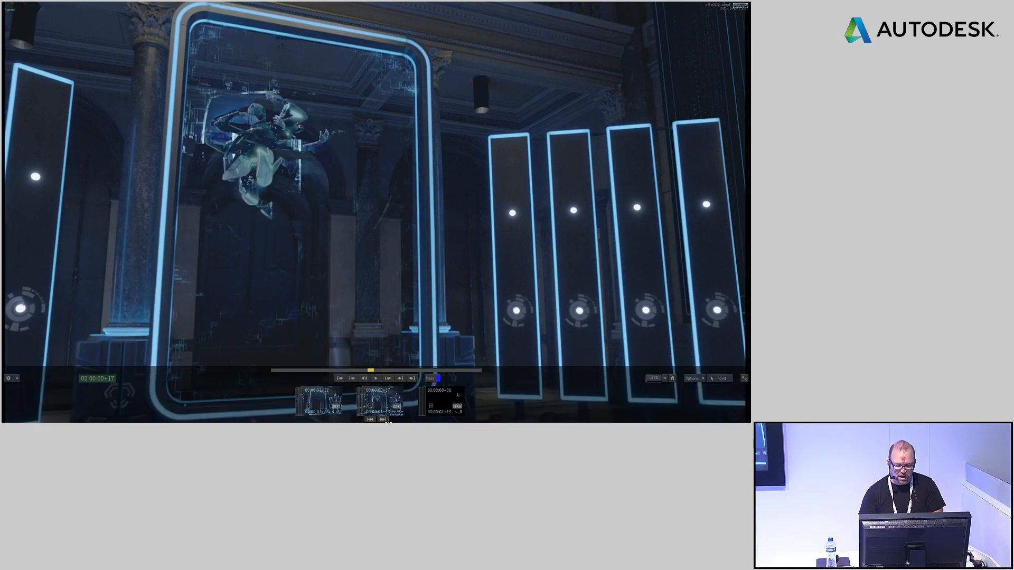
{"action": "left_click_drag", "start_coordinate": [371, 371], "coordinate": [315, 374]}
{"action": "key", "text": "Escape"}
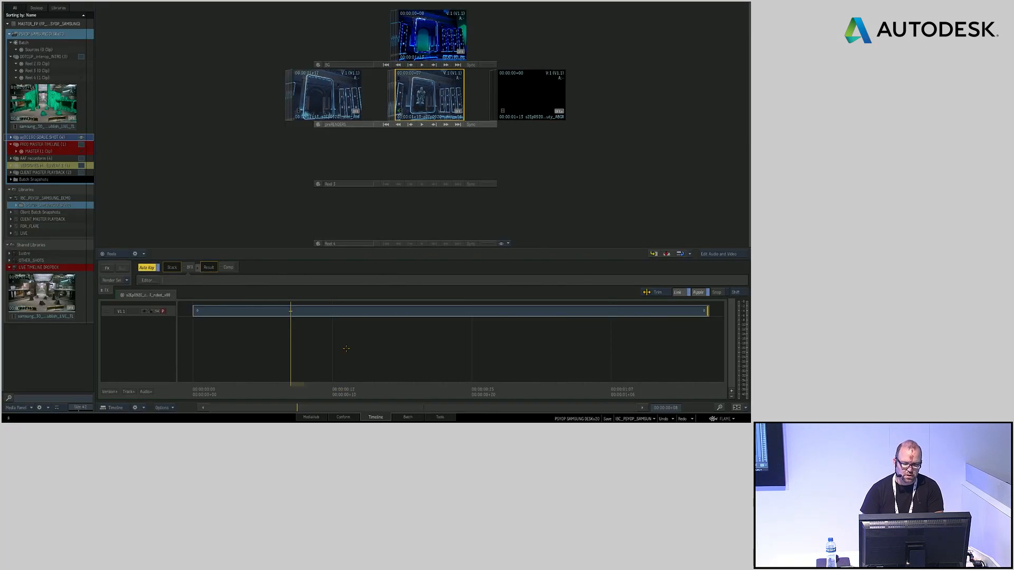
{"action": "left_click", "coordinate": [337, 84]}
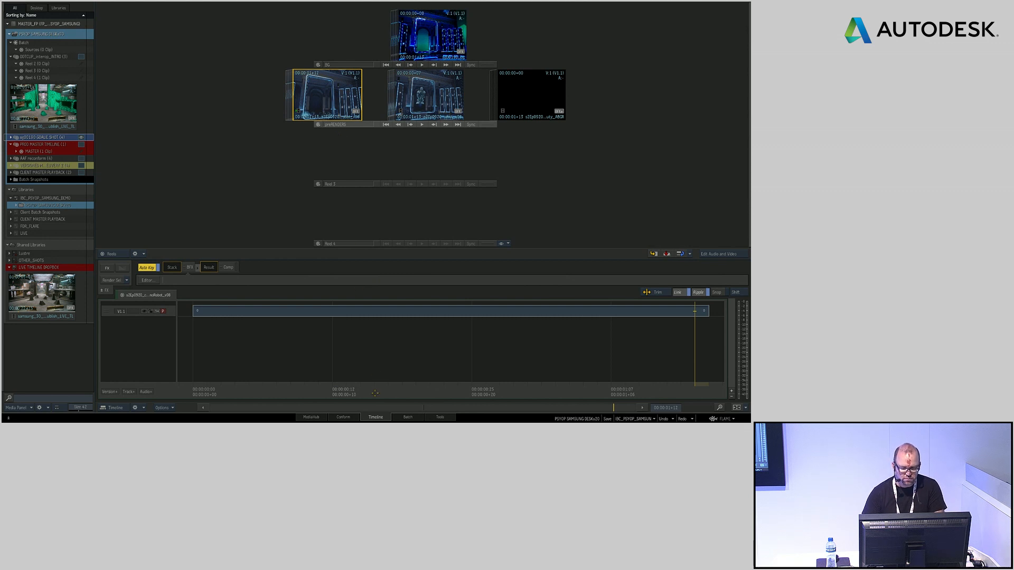
Switch to Batch and place the background clip from the robot shot's BG reel into the empty schematic
{"action": "left_click", "coordinate": [405, 417]}
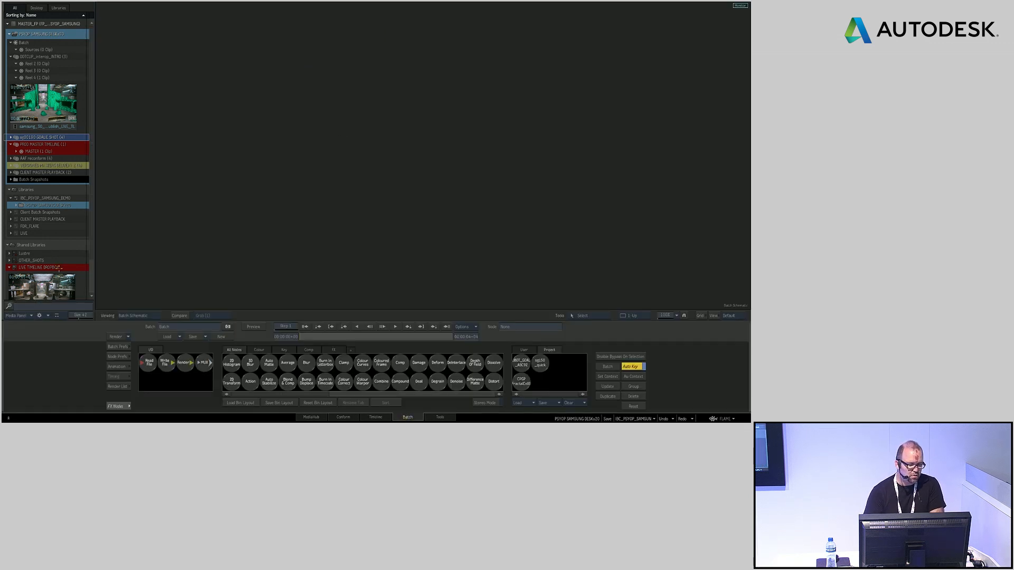
{"action": "left_click", "coordinate": [676, 316]}
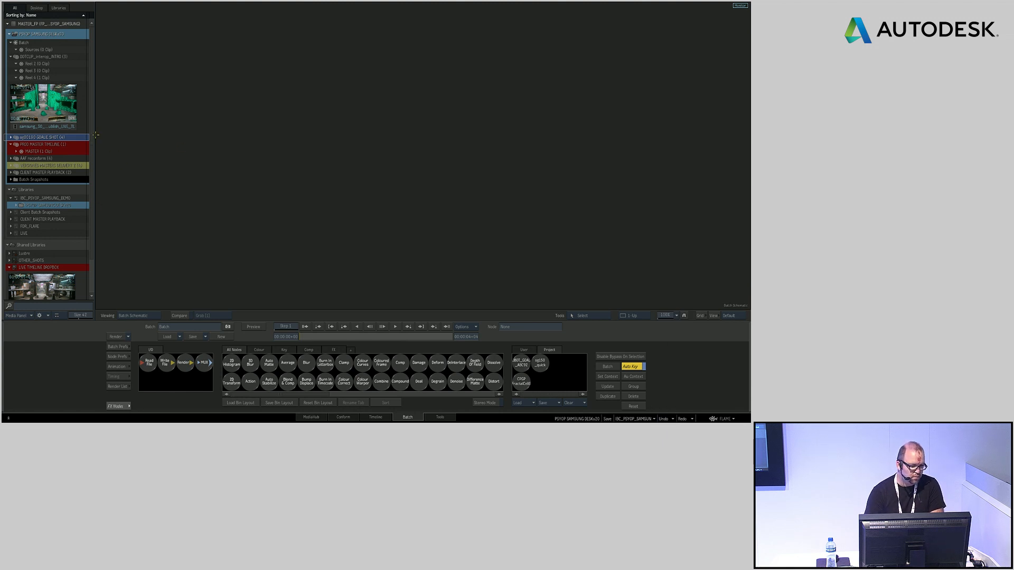
{"action": "scroll", "coordinate": [91, 130], "scroll_direction": "down", "scroll_amount": 2}
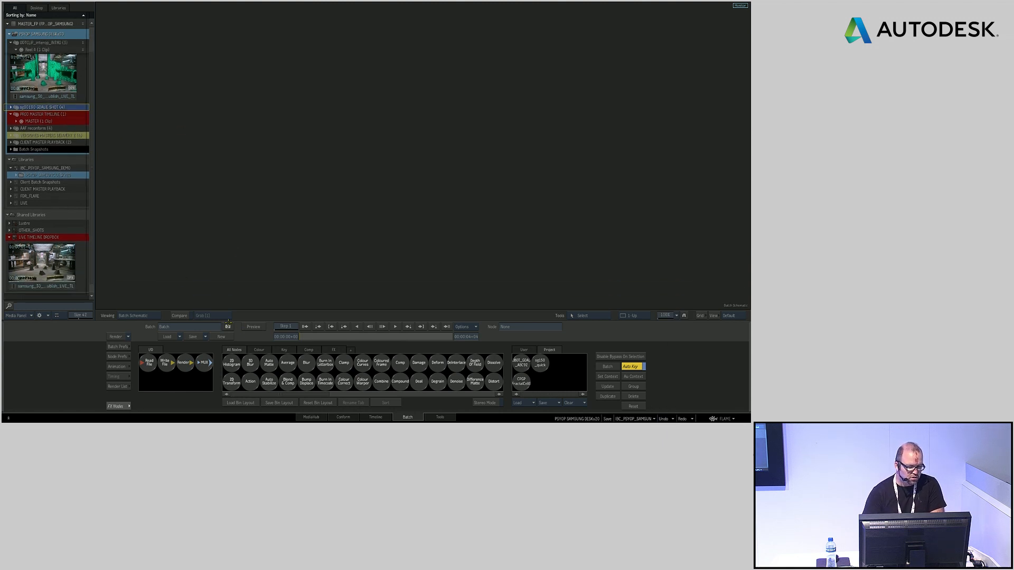
{"action": "left_click", "coordinate": [11, 107]}
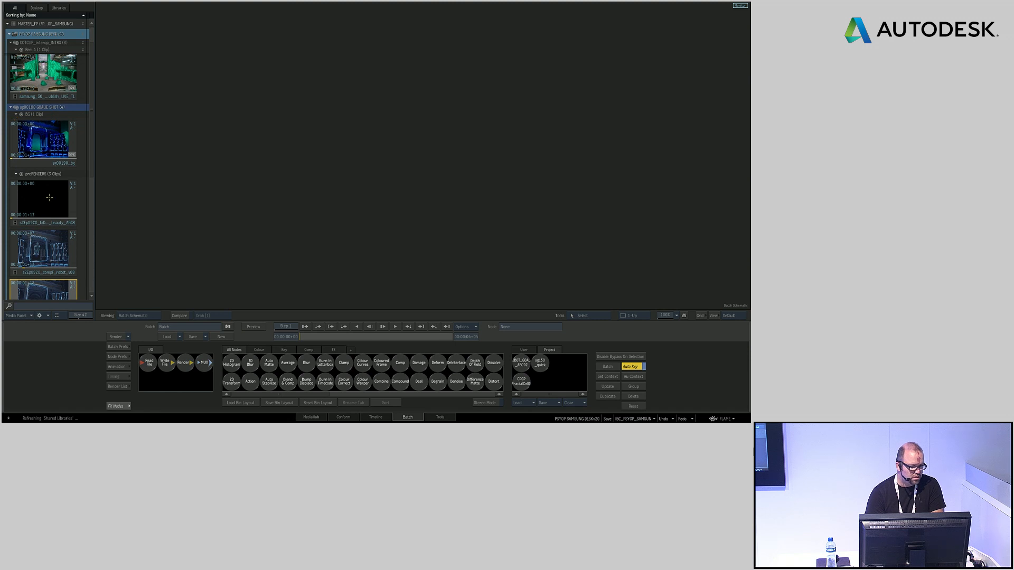
{"action": "left_click", "coordinate": [49, 146]}
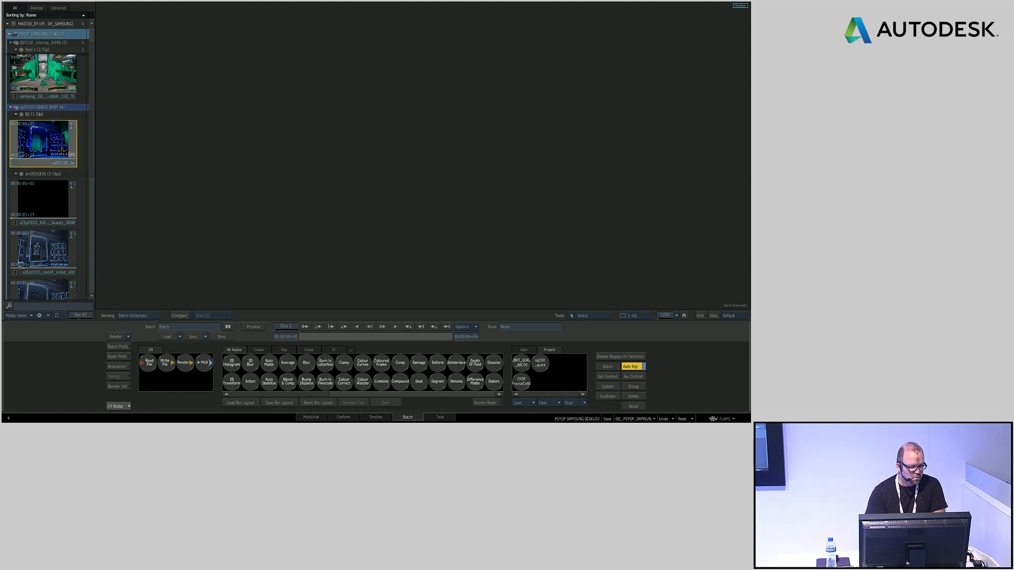
{"action": "left_click_drag", "start_coordinate": [41, 141], "coordinate": [293, 116]}
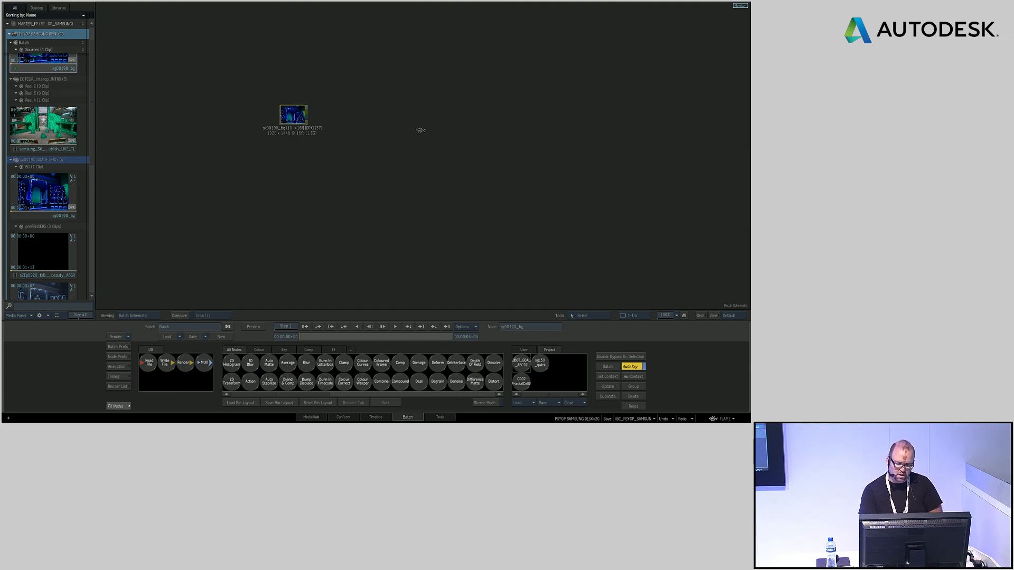
Add the saved robot Action setup to the schematic and connect the background clip to its LUT Editor
{"action": "left_click", "coordinate": [561, 299]}
{"action": "left_click_drag", "start_coordinate": [557, 293], "coordinate": [470, 127]}
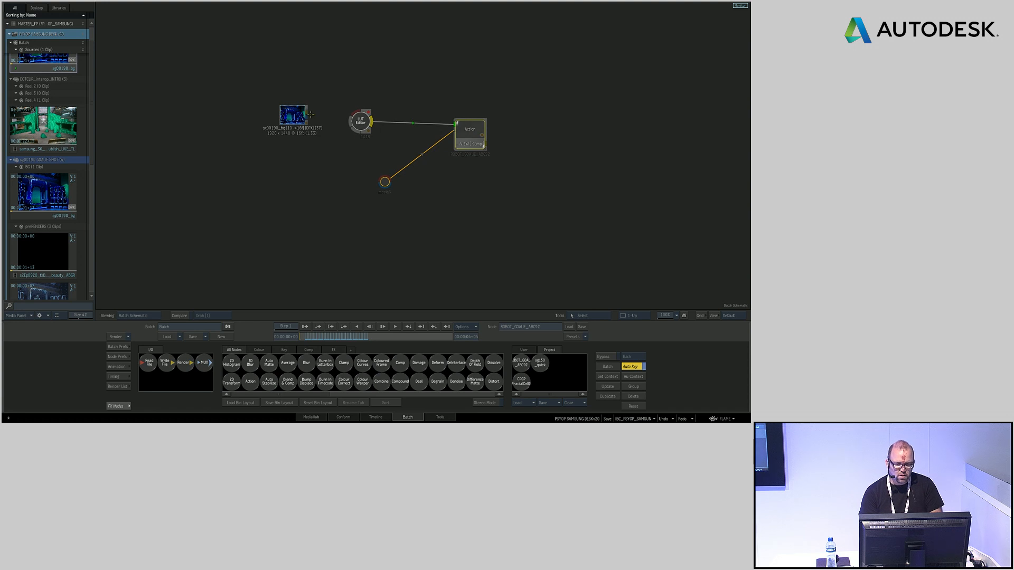
{"action": "left_click_drag", "start_coordinate": [310, 114], "coordinate": [351, 113]}
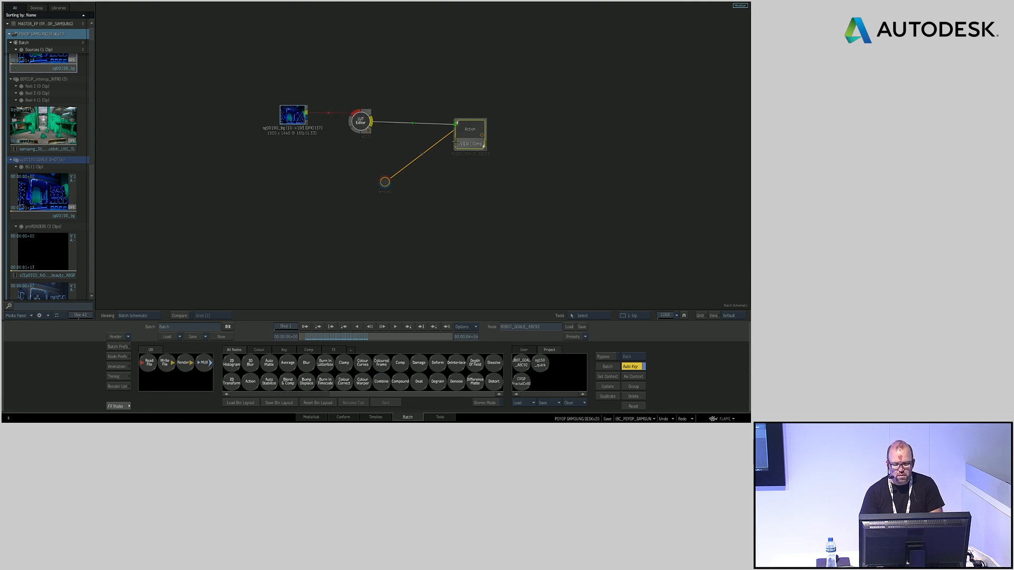
Open the Action node and examine the robot's animation over the background by scrubbing and playing the shot
{"action": "double_click", "coordinate": [470, 126]}
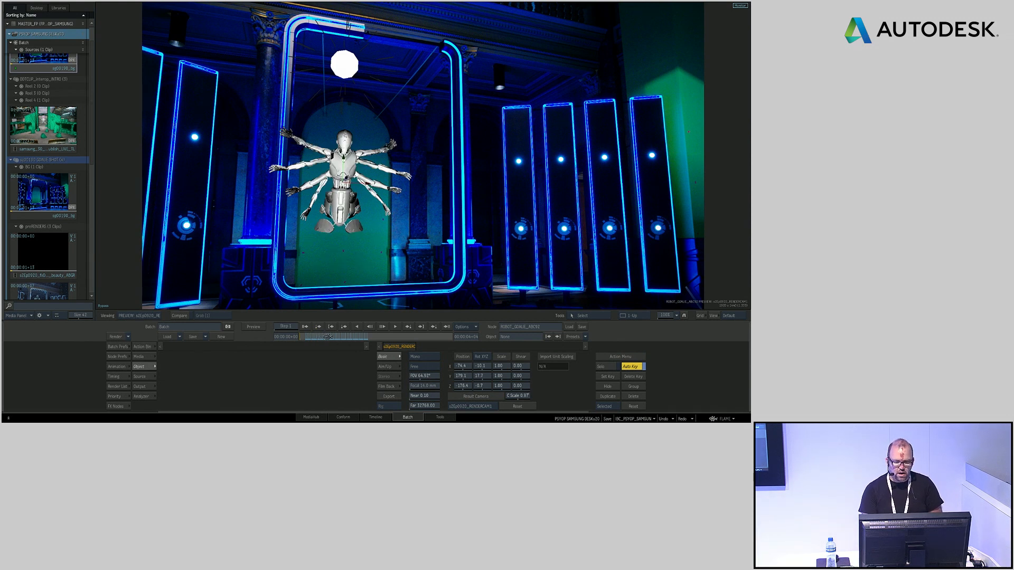
{"action": "left_click_drag", "start_coordinate": [325, 337], "coordinate": [335, 344]}
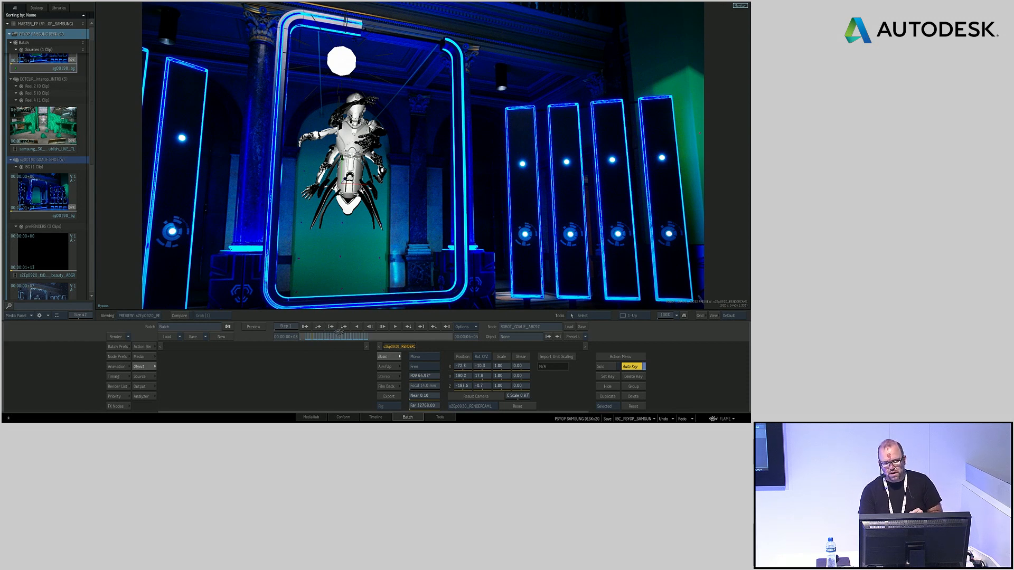
{"action": "key", "text": "space"}
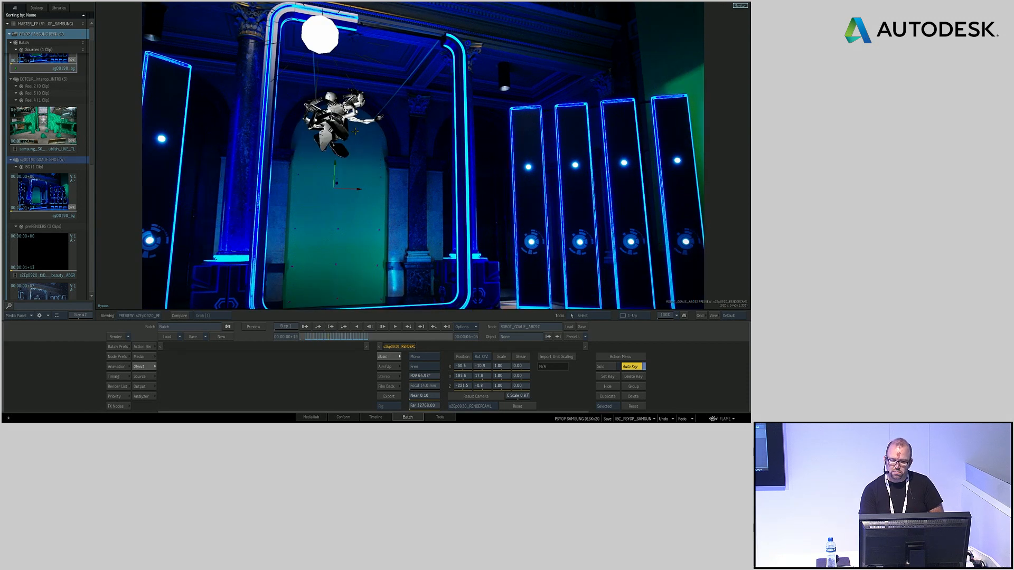
{"action": "left_click", "coordinate": [319, 337]}
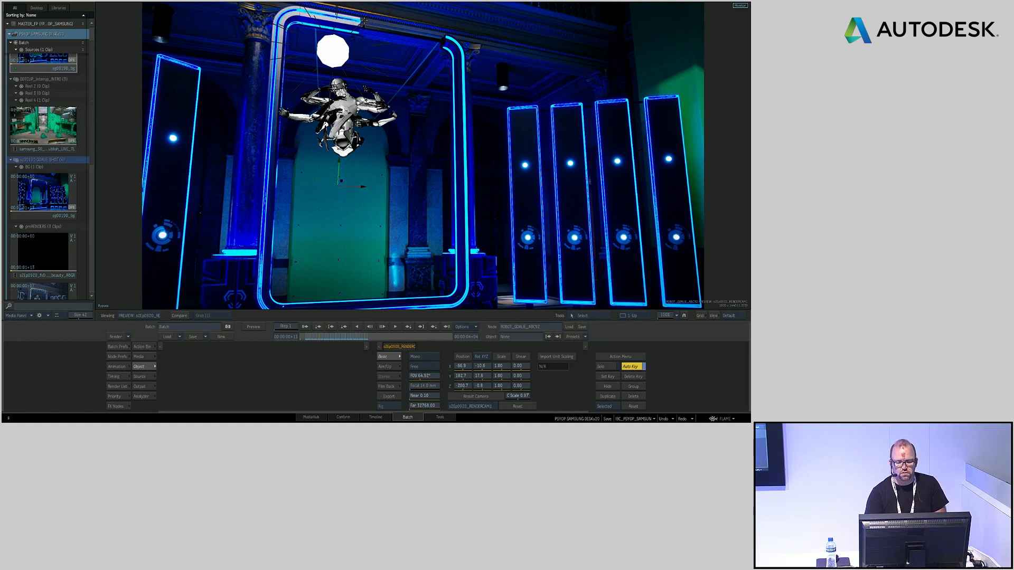
Move the scene's light from above the robot across to the area above the glowing panels and check the robot's lighting close up
{"action": "left_click", "coordinate": [364, 22]}
{"action": "left_click_drag", "start_coordinate": [329, 54], "coordinate": [536, 56]}
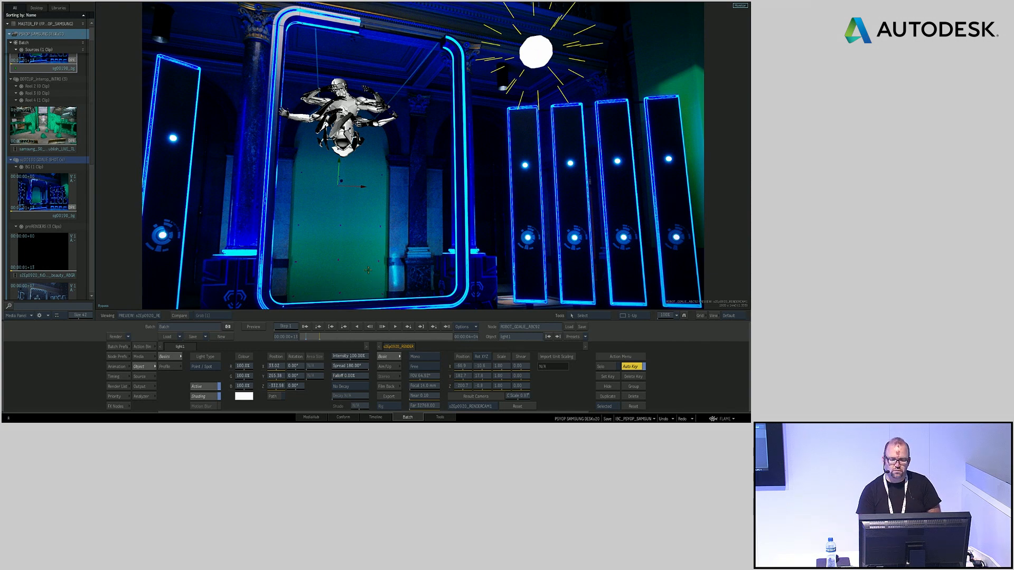
{"action": "left_click_drag", "start_coordinate": [305, 227], "coordinate": [422, 280]}
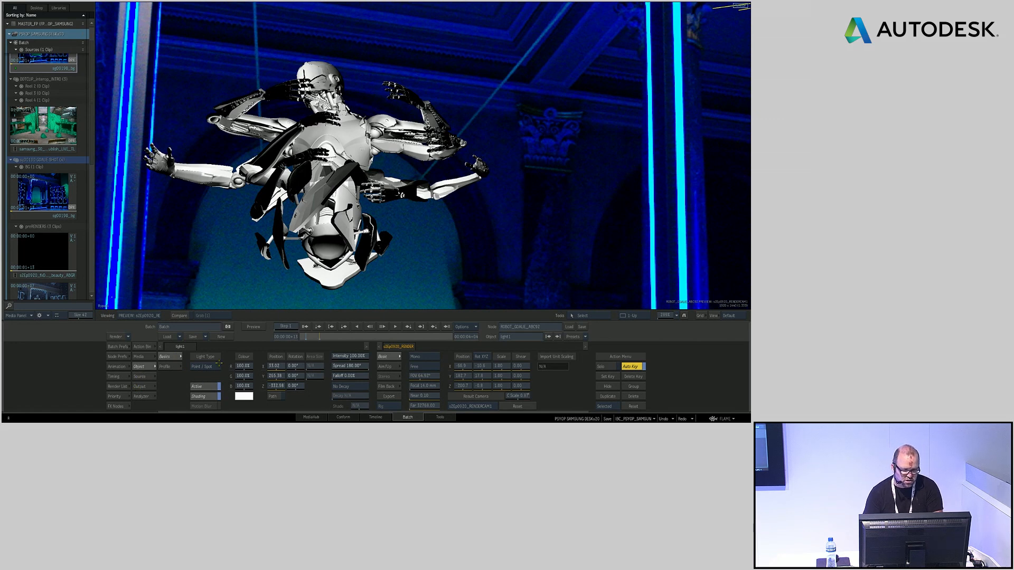
Set the robot geometry's polygon display to Wireframe and examine the model close up at different frames
{"action": "key", "text": "F4"}
{"action": "left_click_drag", "start_coordinate": [318, 275], "coordinate": [348, 87]}
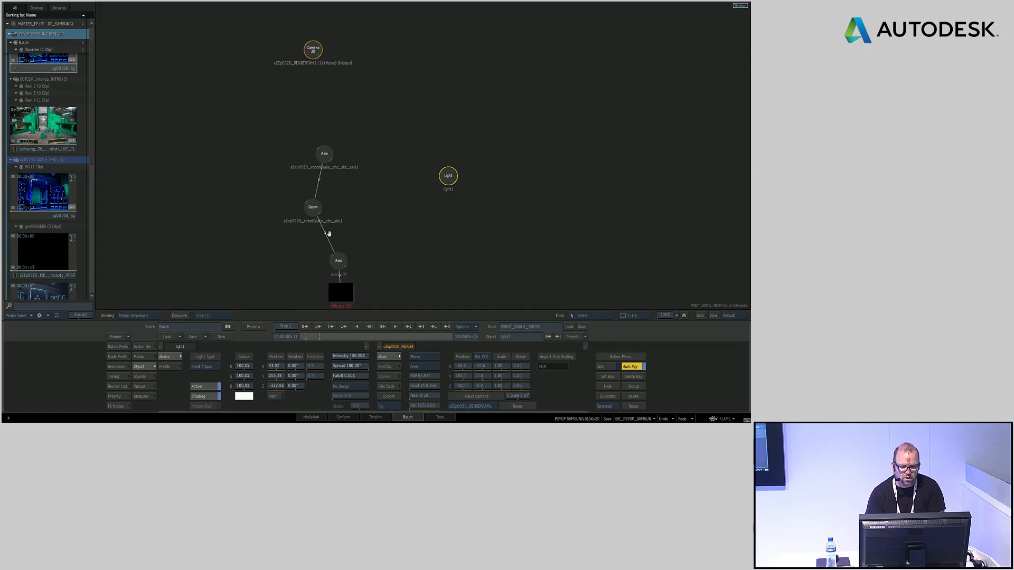
{"action": "left_click", "coordinate": [313, 206]}
{"action": "key", "text": "F1"}
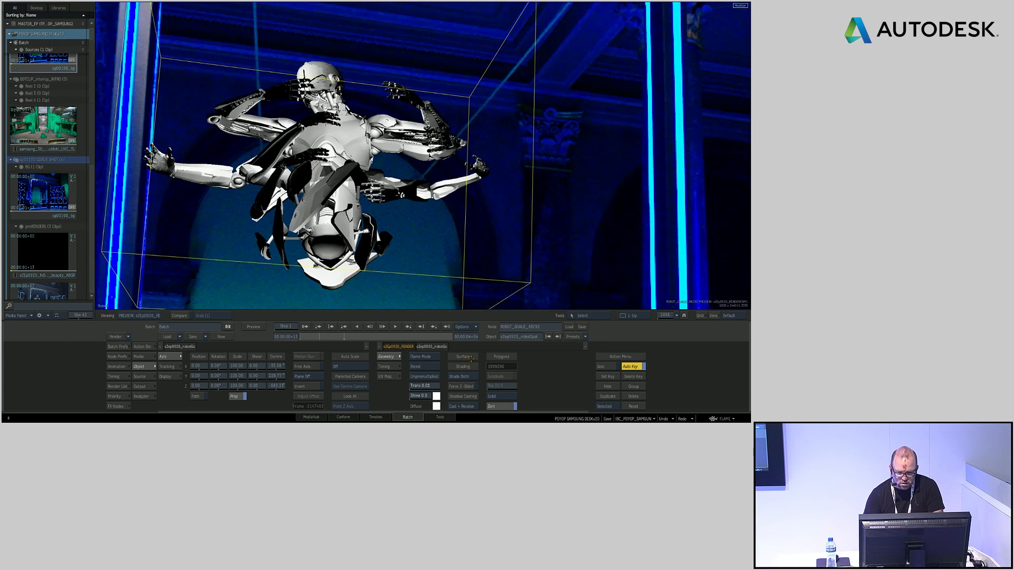
{"action": "left_click", "coordinate": [499, 396]}
{"action": "left_click", "coordinate": [500, 387]}
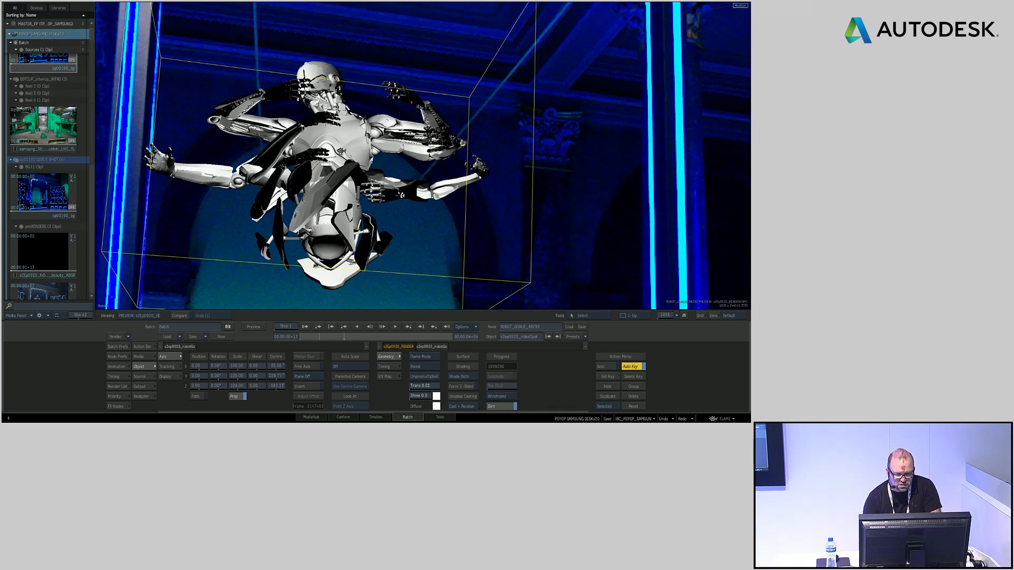
{"action": "left_click_drag", "start_coordinate": [286, 209], "coordinate": [372, 233]}
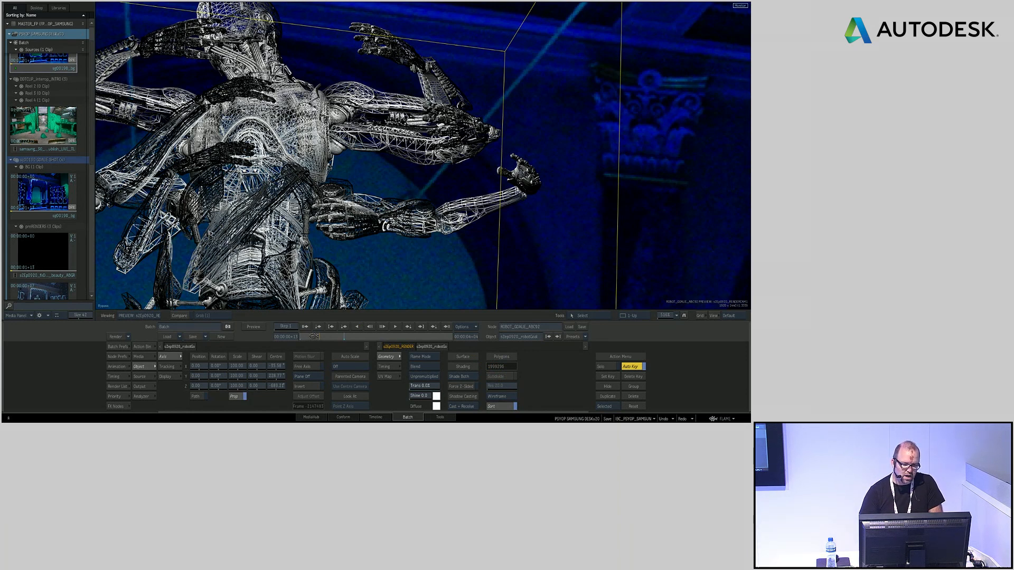
{"action": "left_click_drag", "start_coordinate": [315, 333], "coordinate": [310, 335]}
{"action": "left_click_drag", "start_coordinate": [475, 258], "coordinate": [344, 293]}
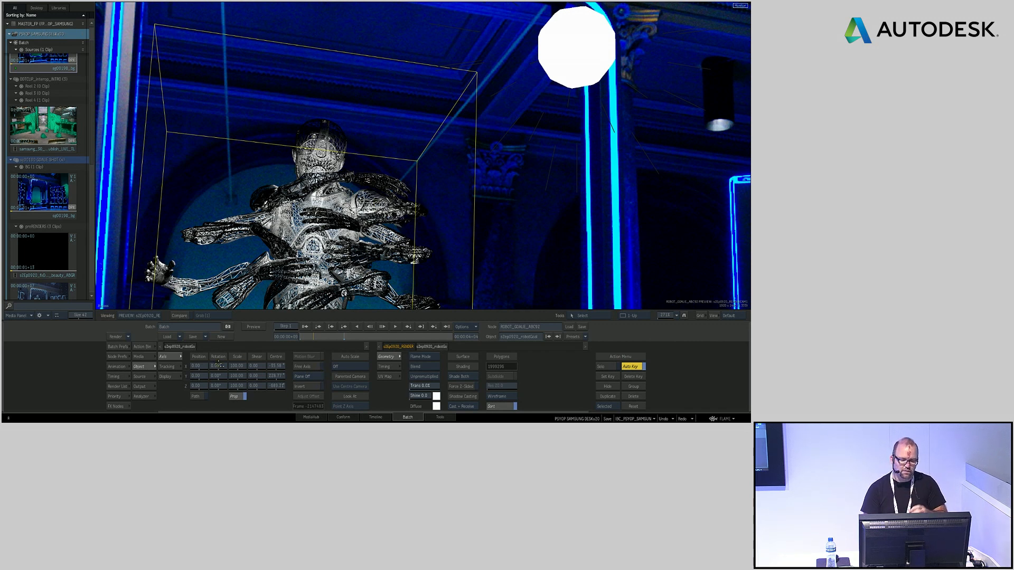
Add the saved fractal Matchbox setup with its Substance Noise node below the background clip and preview the Matchbox result
{"action": "mouse_move", "coordinate": [3, 335]}
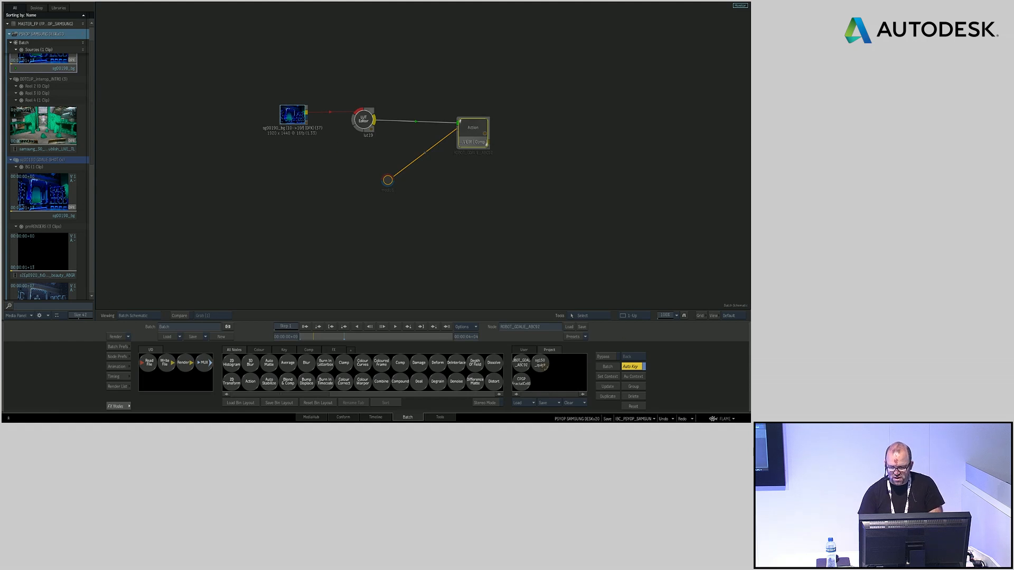
{"action": "left_click_drag", "start_coordinate": [521, 384], "coordinate": [342, 186]}
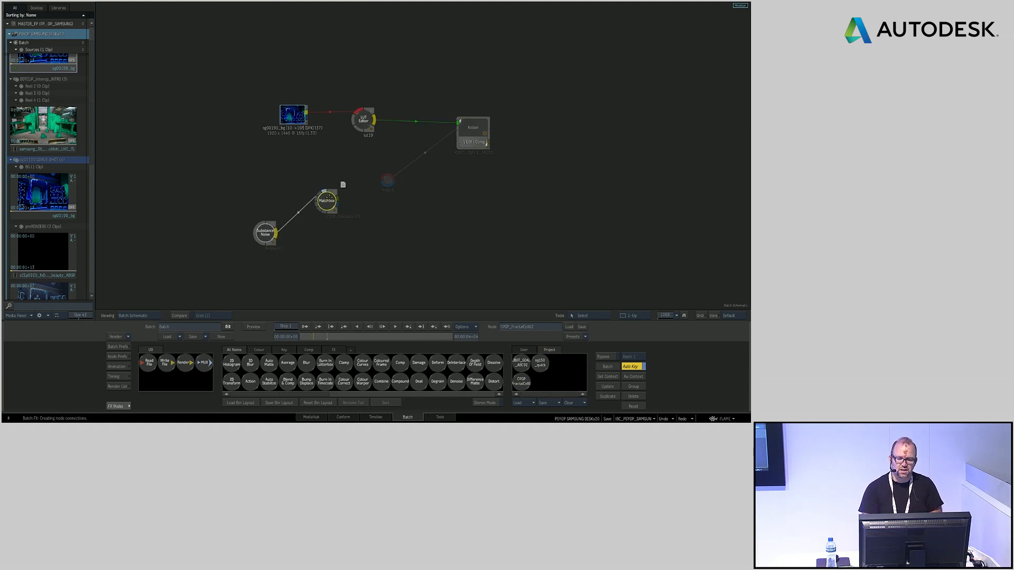
{"action": "left_click_drag", "start_coordinate": [275, 226], "coordinate": [270, 224]}
{"action": "left_click_drag", "start_coordinate": [327, 195], "coordinate": [326, 198]}
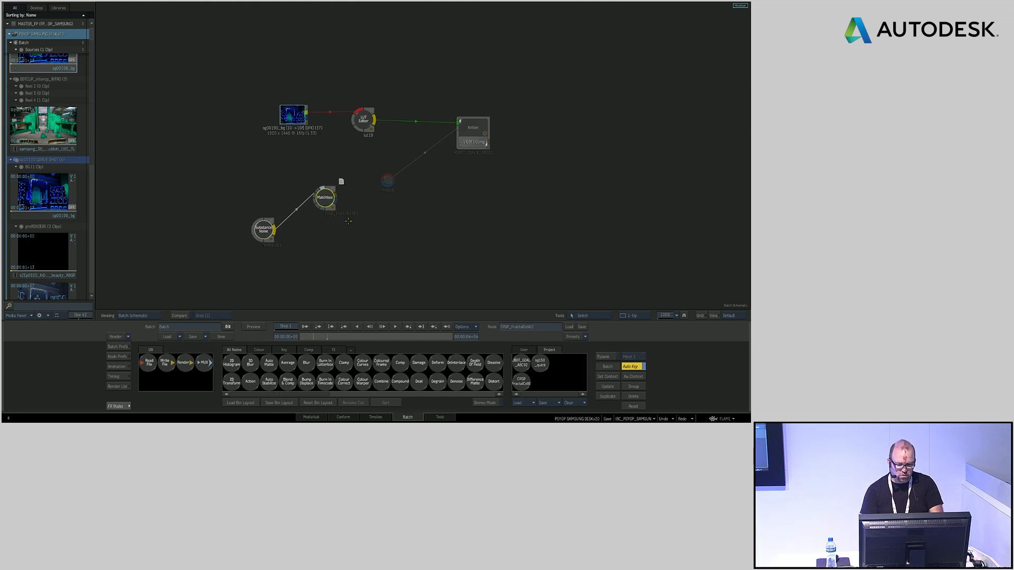
{"action": "double_click", "coordinate": [325, 200]}
{"action": "left_click_drag", "start_coordinate": [562, 207], "coordinate": [460, 193]}
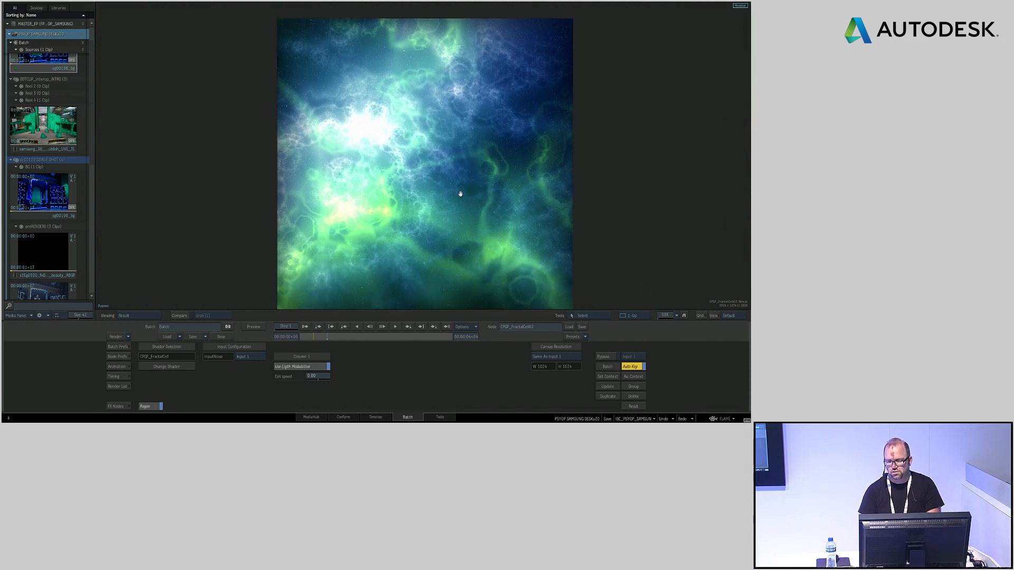
{"action": "key", "text": "Escape"}
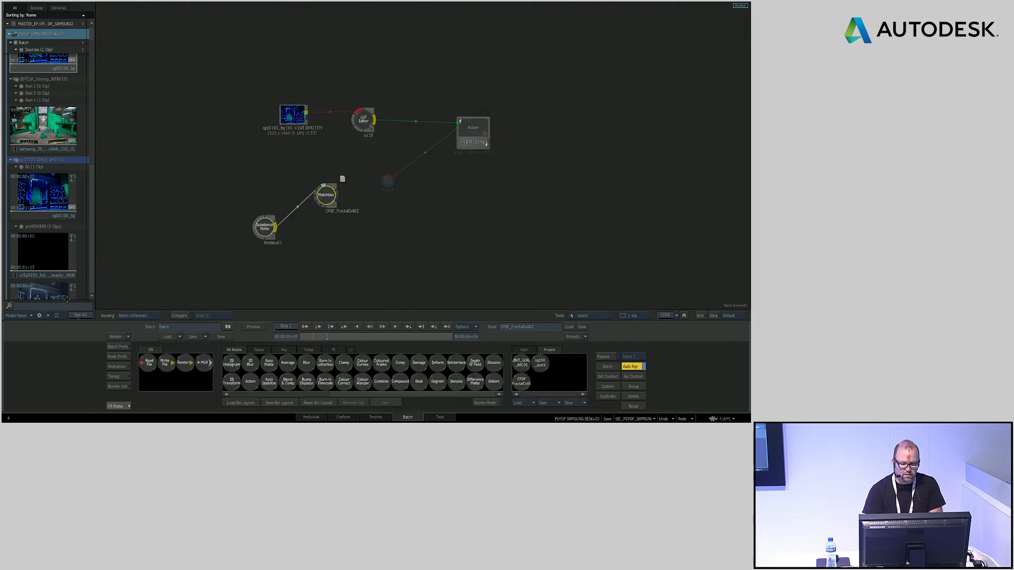
Set the Matchbox as Context 1 and open the Substance Noise in a two-up view beside that context's result
{"action": "key", "text": "c"}
{"action": "left_click", "coordinate": [328, 196]}
{"action": "left_click", "coordinate": [267, 224]}
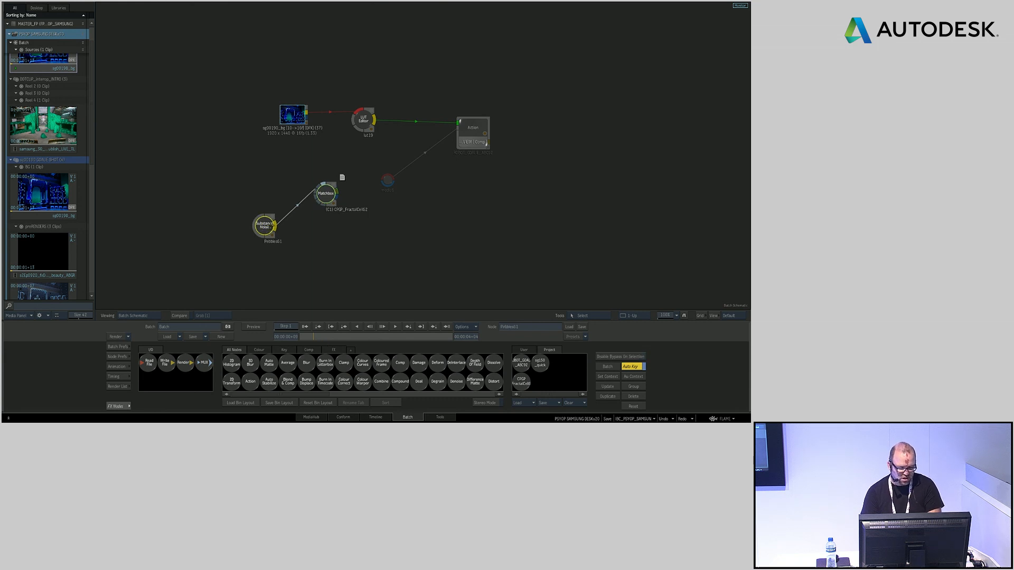
{"action": "double_click", "coordinate": [268, 225]}
{"action": "key", "text": "alt+2"}
{"action": "left_click", "coordinate": [534, 155]}
{"action": "key", "text": "F4"}
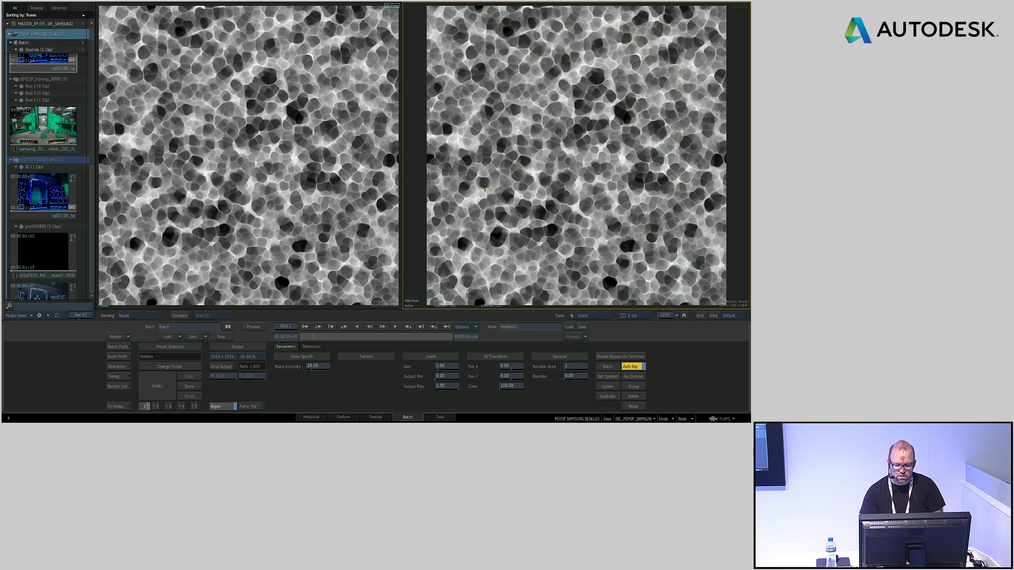
{"action": "key", "text": "1"}
{"action": "mouse_move", "coordinate": [610, 192]}
{"action": "left_mouse_down"}
{"action": "mouse_move", "coordinate": [590, 198]}
{"action": "mouse_move", "coordinate": [608, 196]}
{"action": "left_mouse_up"}
{"action": "left_click_drag", "start_coordinate": [314, 228], "coordinate": [305, 236]}
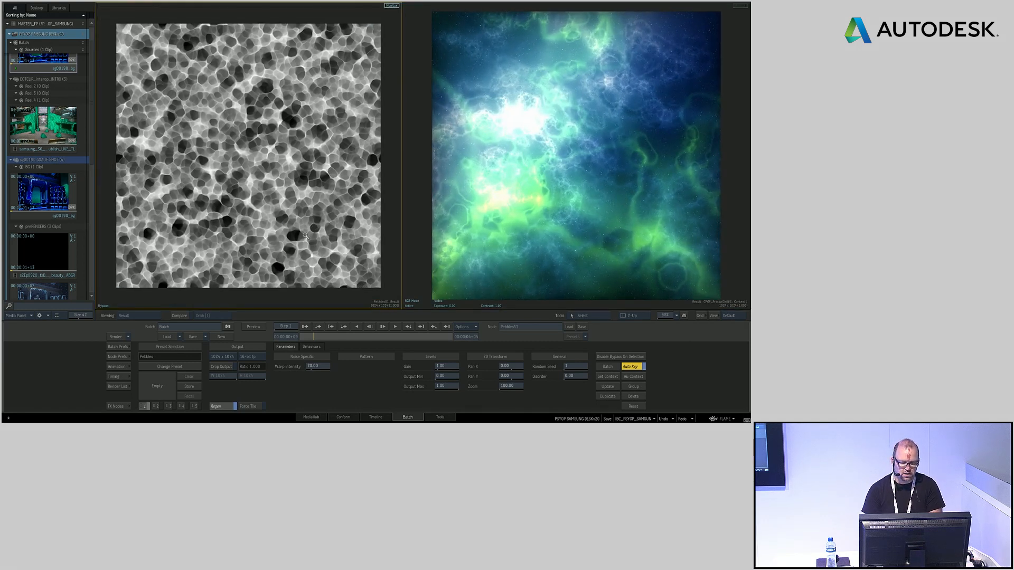
Change the Substance Noise preset to Fabric and adjust its Pan Y
{"action": "left_click", "coordinate": [188, 367]}
{"action": "double_click", "coordinate": [313, 205]}
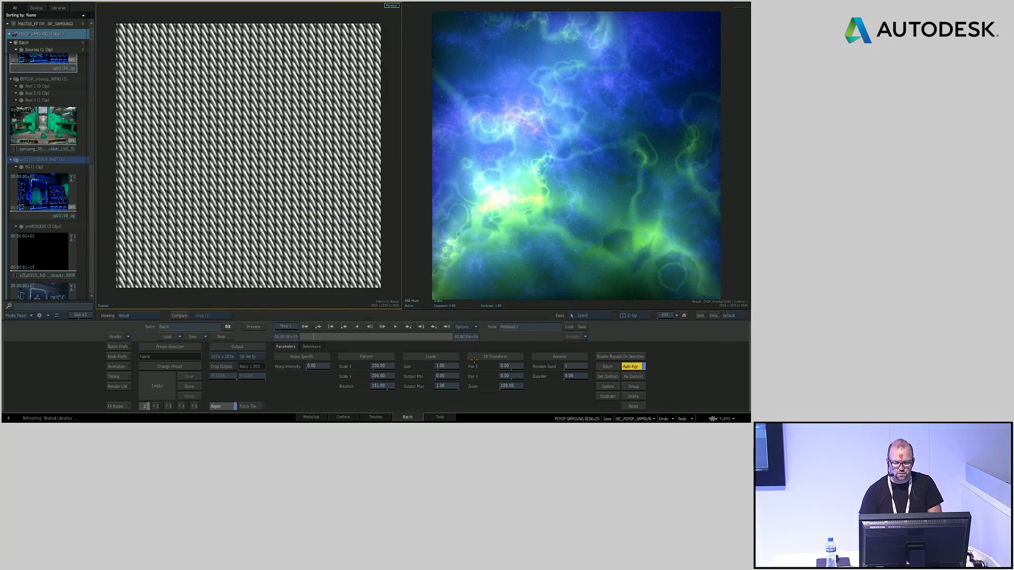
{"action": "mouse_move", "coordinate": [505, 376]}
{"action": "left_mouse_down"}
{"action": "mouse_move", "coordinate": [531, 374]}
{"action": "mouse_move", "coordinate": [514, 378]}
{"action": "left_mouse_up"}
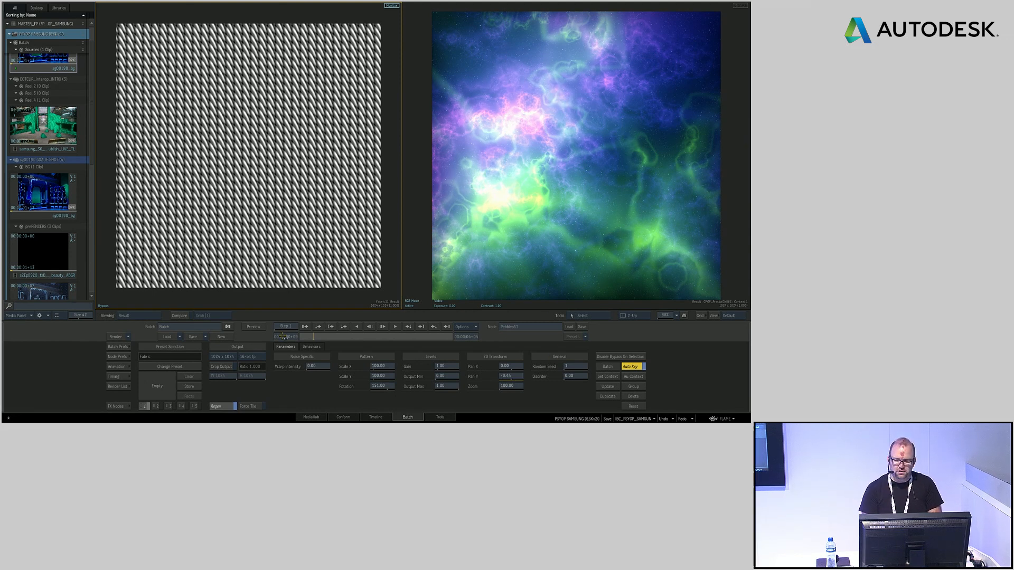
Connect the Matchbox output to the node feeding the Action's media input and view the textured robot in the scene
{"action": "mouse_move", "coordinate": [2, 387]}
{"action": "left_click_drag", "start_coordinate": [337, 191], "coordinate": [388, 180]}
{"action": "key", "text": "F4"}
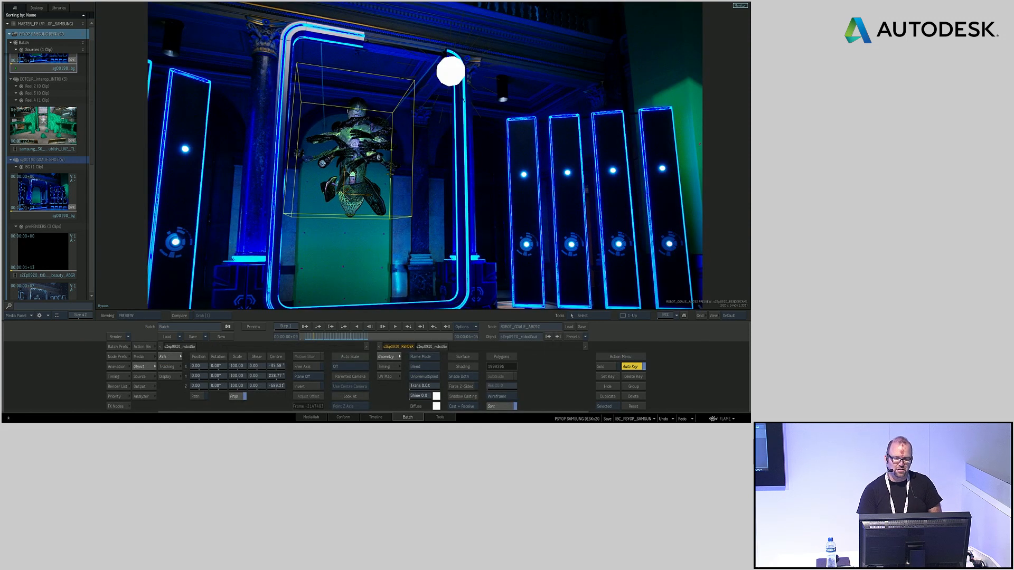
Move the scene light to just outside the upper corner of the glowing door frame, beside the robot
{"action": "left_click_drag", "start_coordinate": [384, 213], "coordinate": [370, 207]}
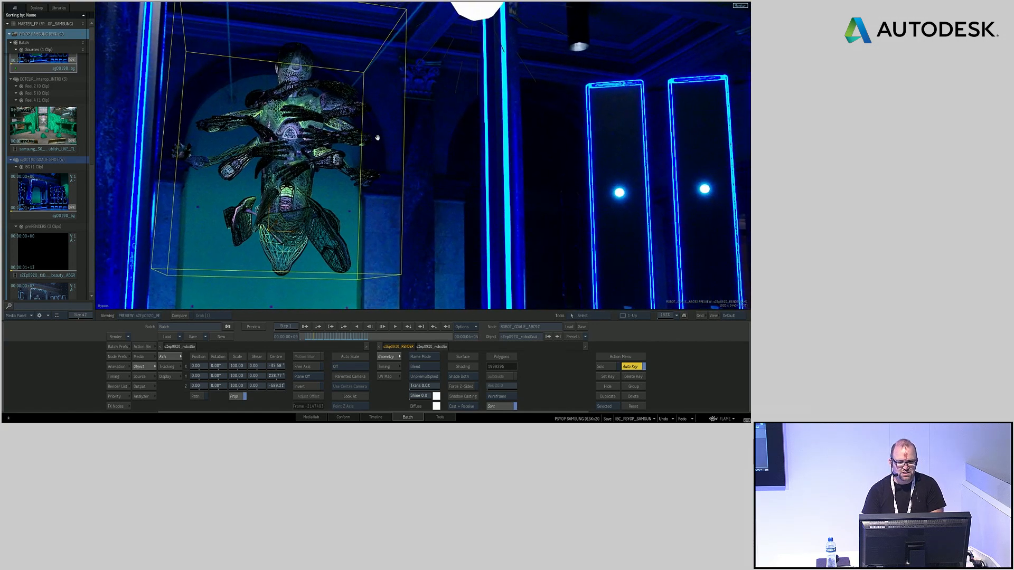
{"action": "left_click_drag", "start_coordinate": [377, 138], "coordinate": [455, 230]}
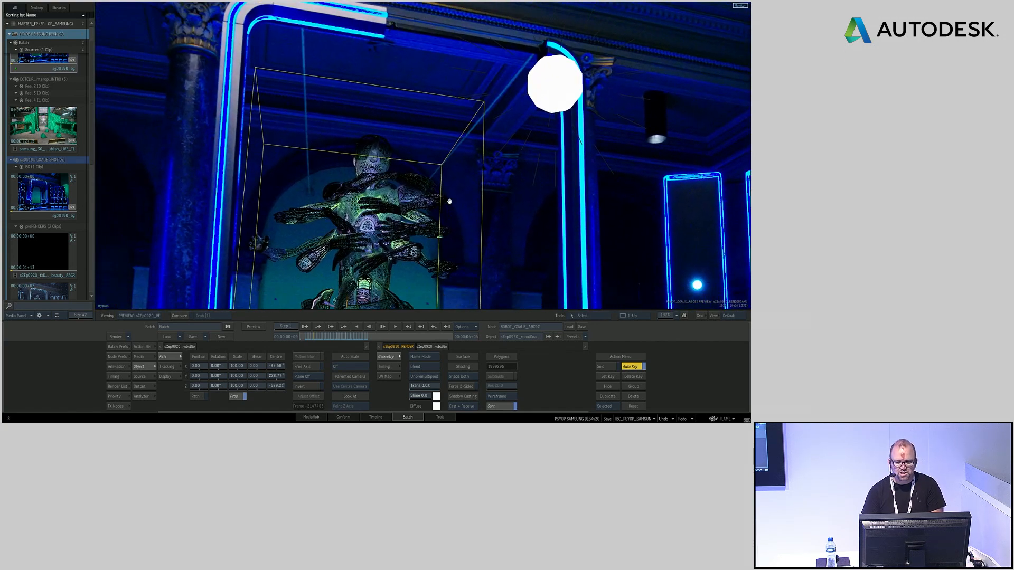
{"action": "left_click", "coordinate": [541, 47]}
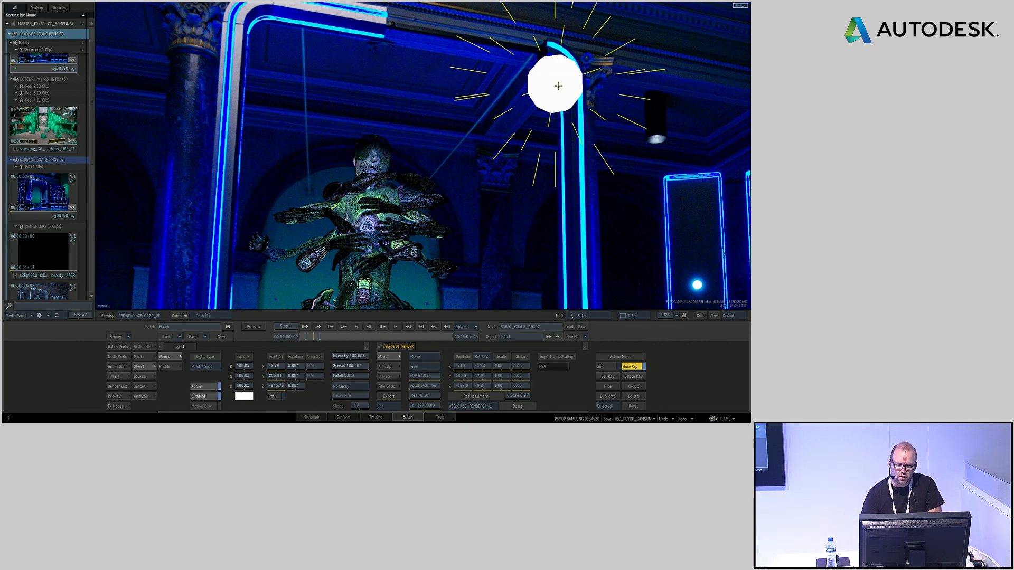
{"action": "left_click_drag", "start_coordinate": [528, 64], "coordinate": [584, 103]}
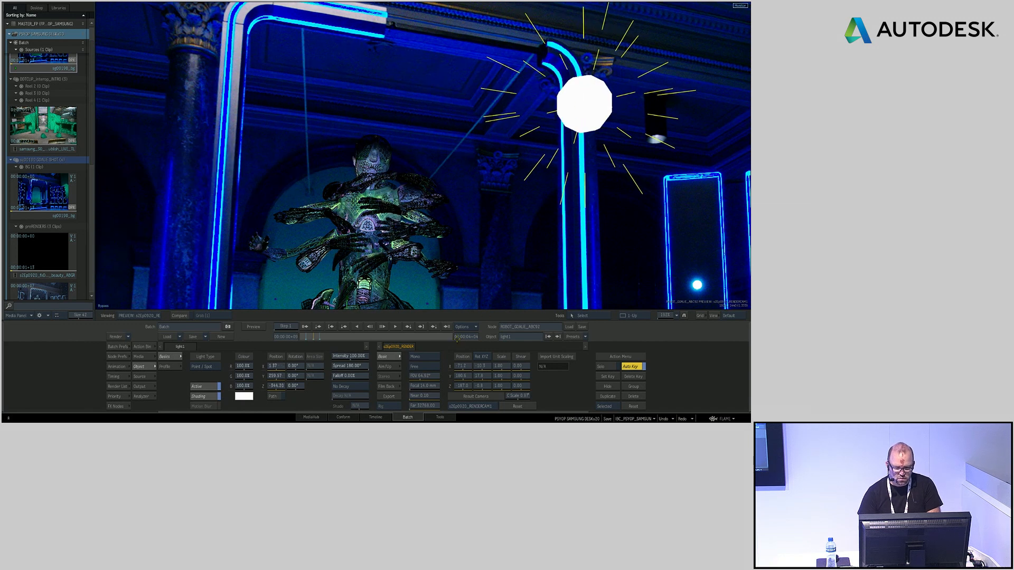
{"action": "left_click_drag", "start_coordinate": [369, 358], "coordinate": [371, 358]}
Attach a Blooming node to the light and adjust its intensity, threshold and softness for a strong vertical glow on the robot
{"action": "key", "text": "F8"}
{"action": "left_click", "coordinate": [149, 347]}
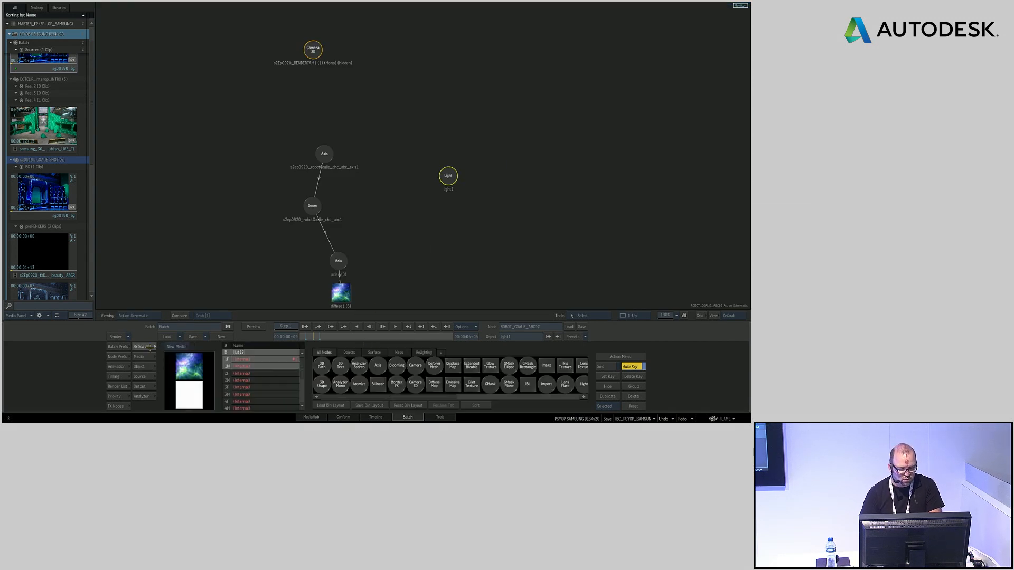
{"action": "left_click_drag", "start_coordinate": [397, 365], "coordinate": [445, 224]}
{"action": "double_click", "coordinate": [445, 225]}
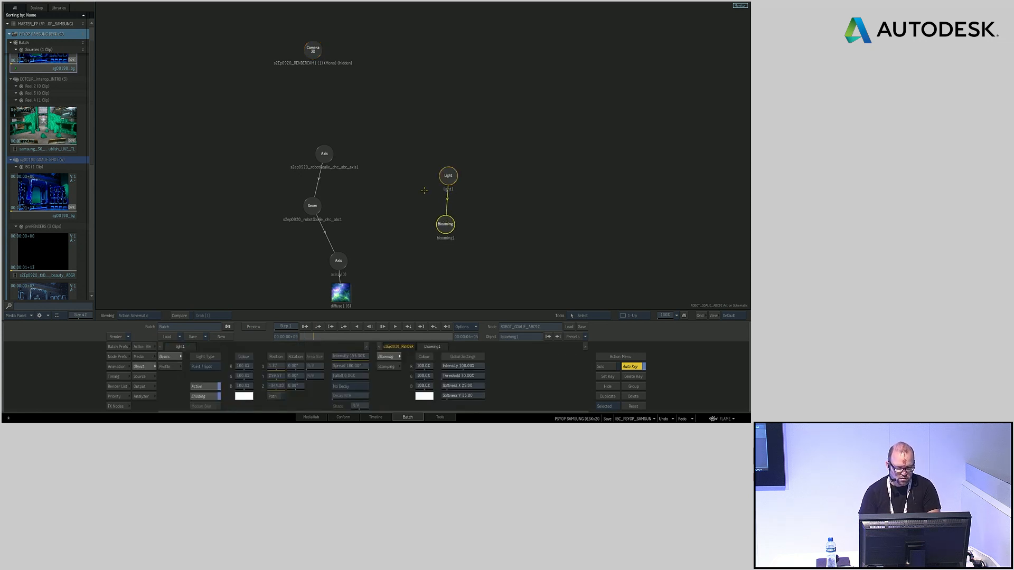
{"action": "key", "text": "F4"}
{"action": "left_click_drag", "start_coordinate": [465, 377], "coordinate": [505, 363]}
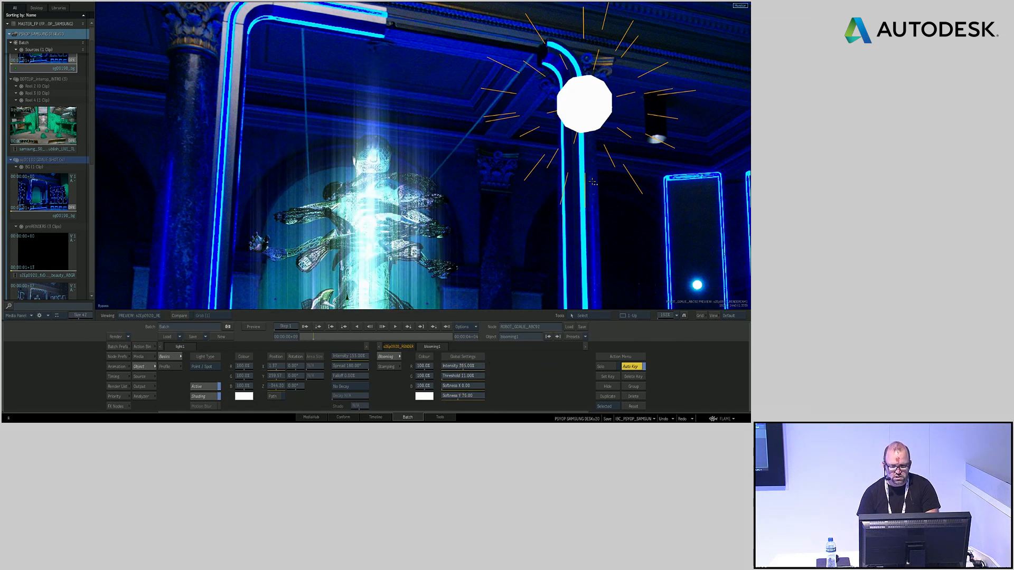
Return to the Timeline, collapse the goals shot group and load the MASTER sequence from the PROD MASTER TIMELINE reels
{"action": "mouse_move", "coordinate": [11, 308]}
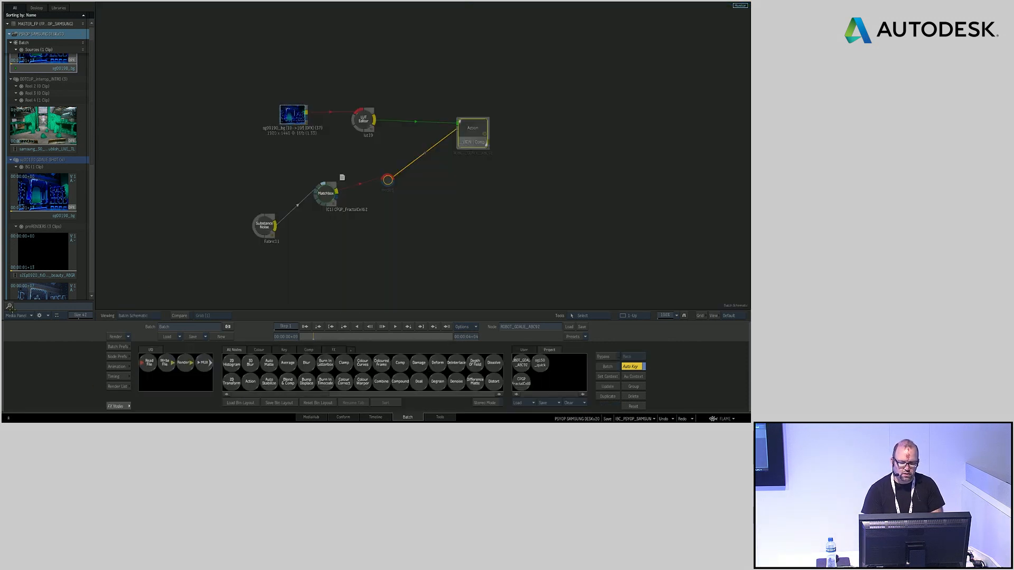
{"action": "left_click_drag", "start_coordinate": [546, 219], "coordinate": [515, 212]}
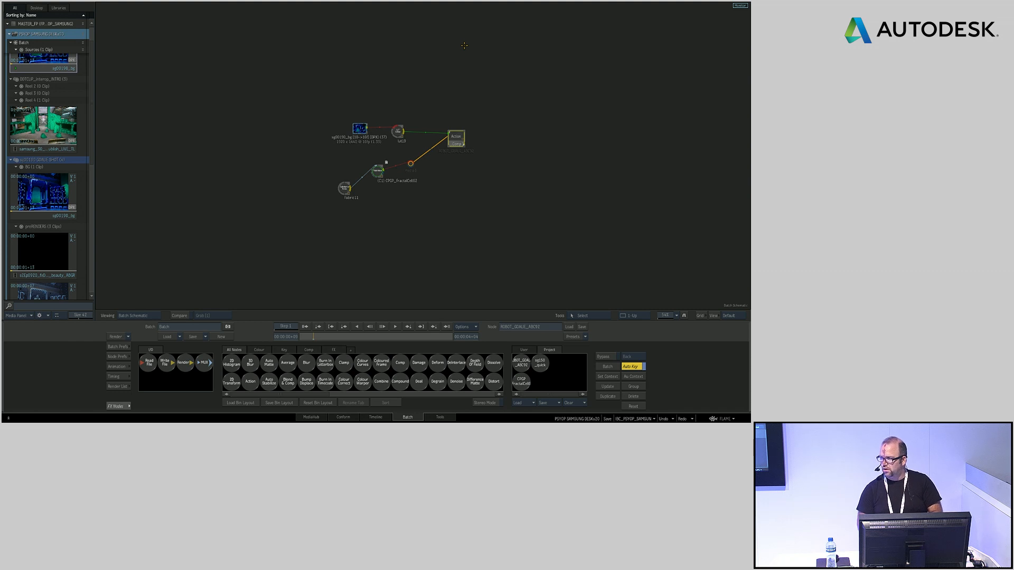
{"action": "left_click", "coordinate": [376, 417]}
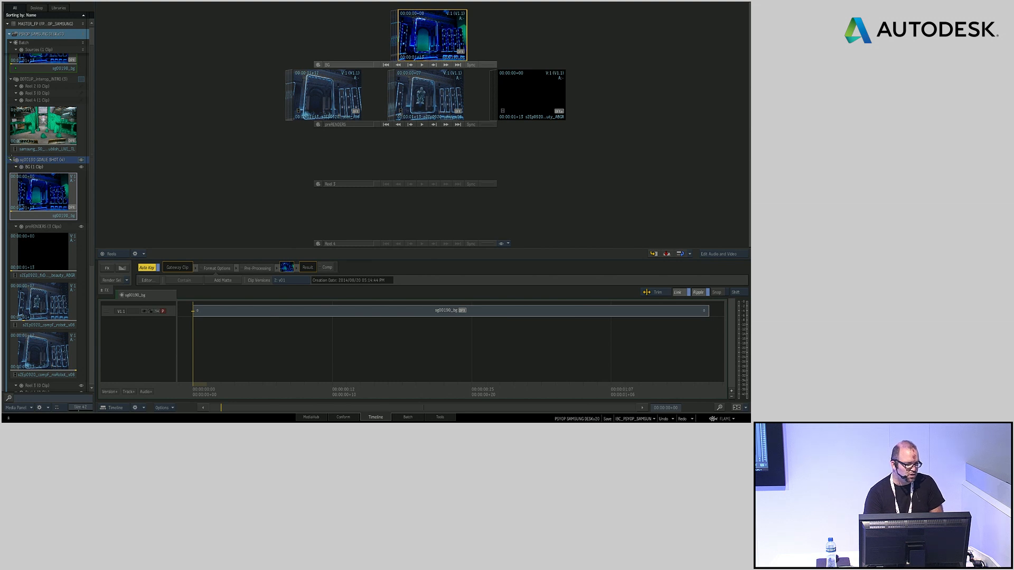
{"action": "left_click", "coordinate": [11, 159]}
{"action": "left_click", "coordinate": [83, 206]}
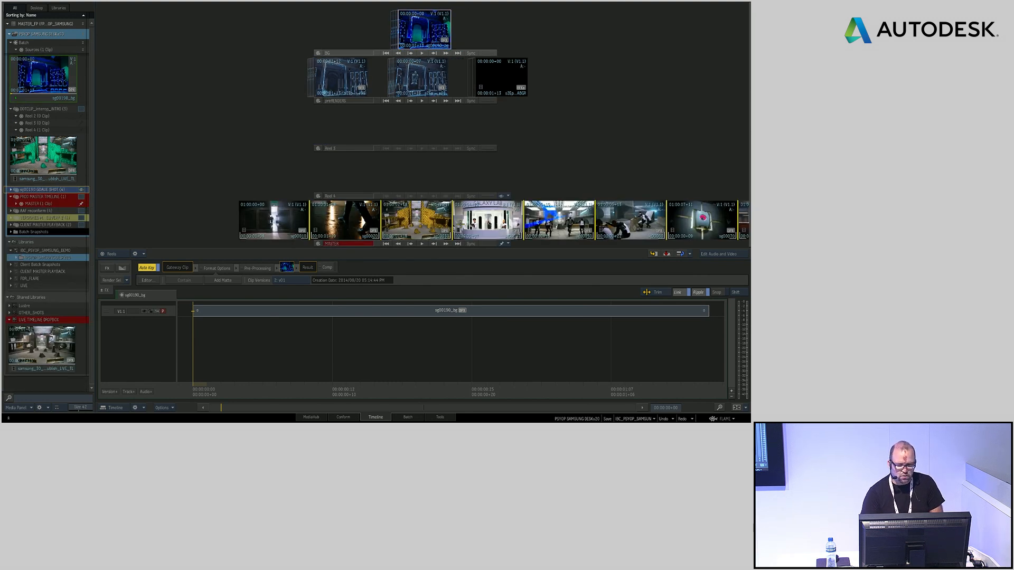
{"action": "left_click_drag", "start_coordinate": [658, 225], "coordinate": [490, 210]}
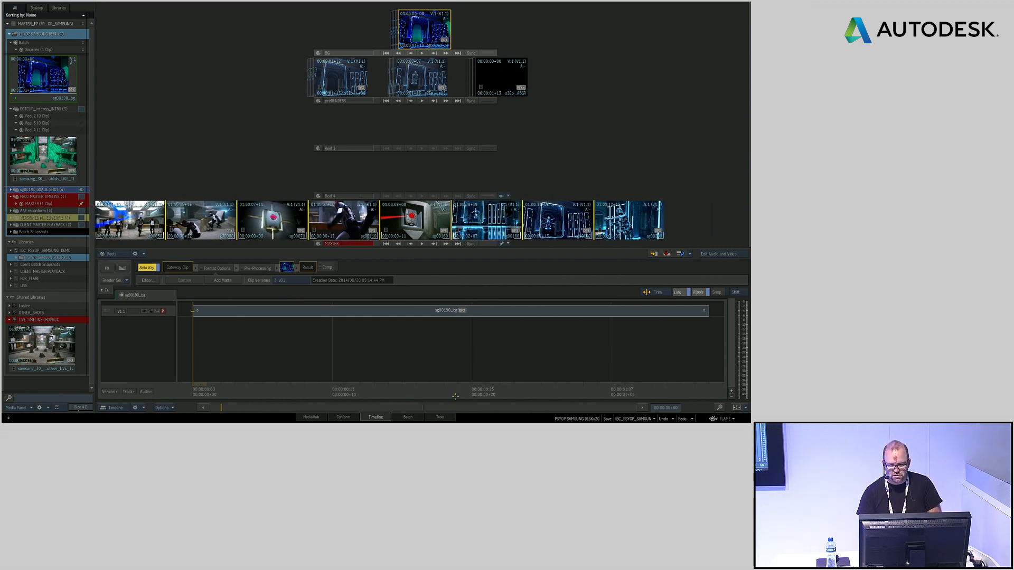
{"action": "left_click", "coordinate": [491, 217]}
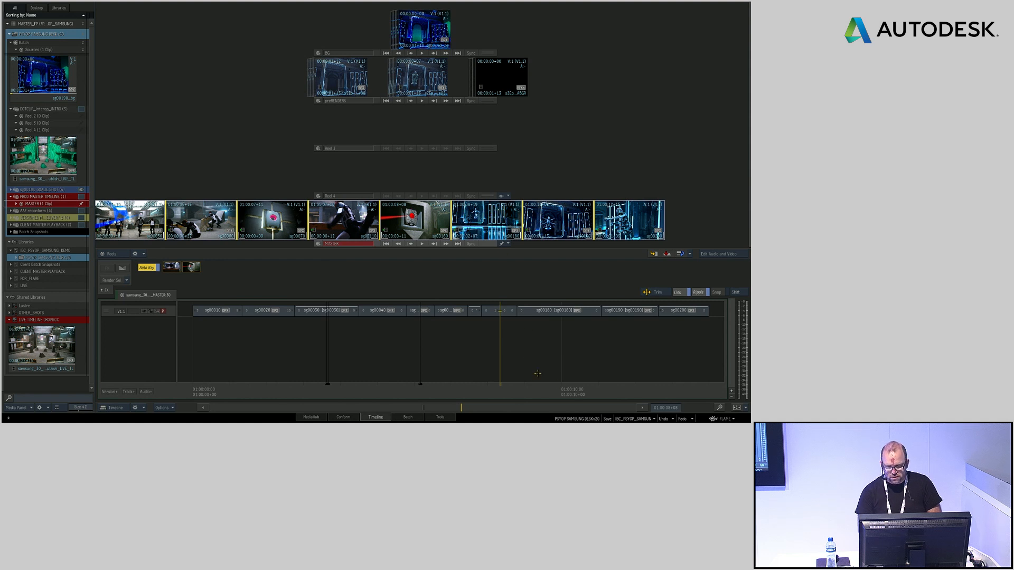
Switch the MASTER sequence's third-from-last segment to clip version v07 and append its source setup to Batch
{"action": "left_click", "coordinate": [536, 389]}
{"action": "left_click", "coordinate": [546, 310]}
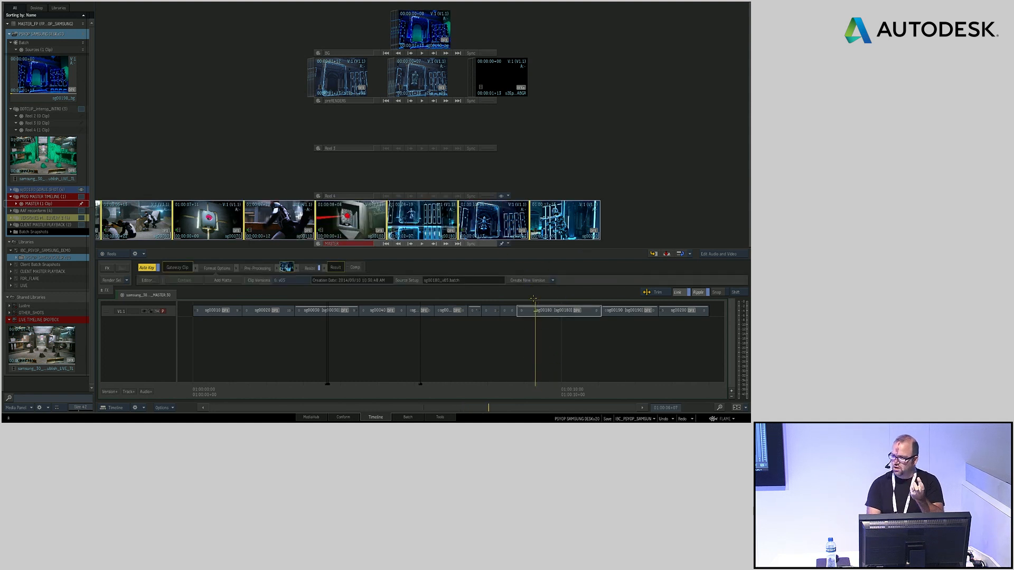
{"action": "left_click", "coordinate": [566, 316]}
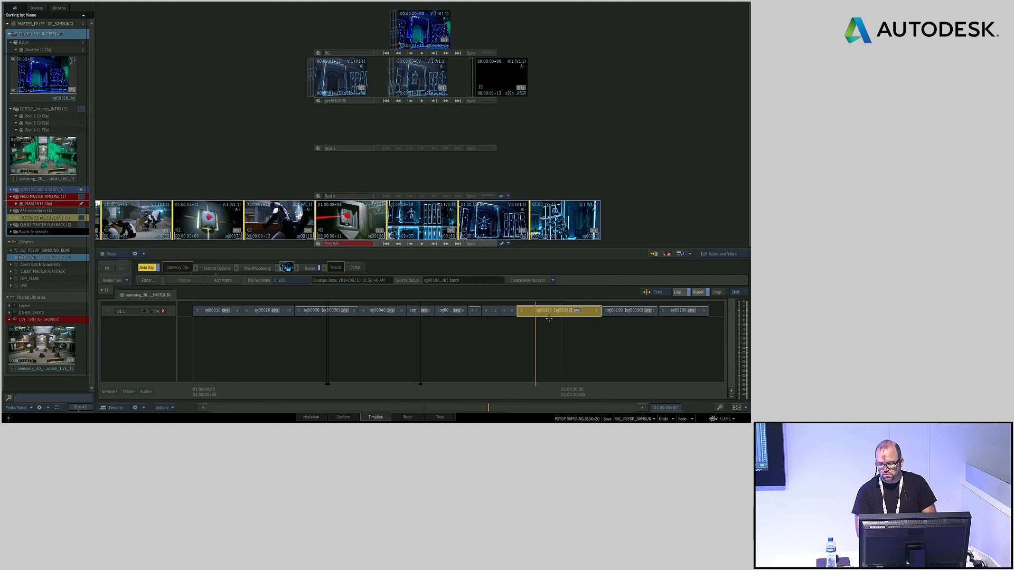
{"action": "left_click", "coordinate": [284, 283]}
{"action": "left_click", "coordinate": [295, 262]}
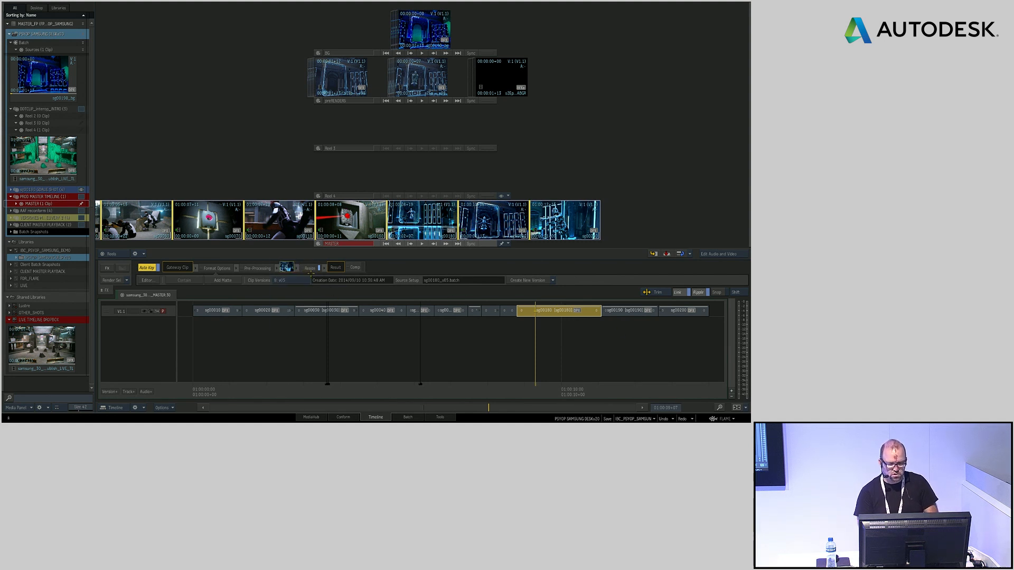
{"action": "left_click", "coordinate": [542, 283]}
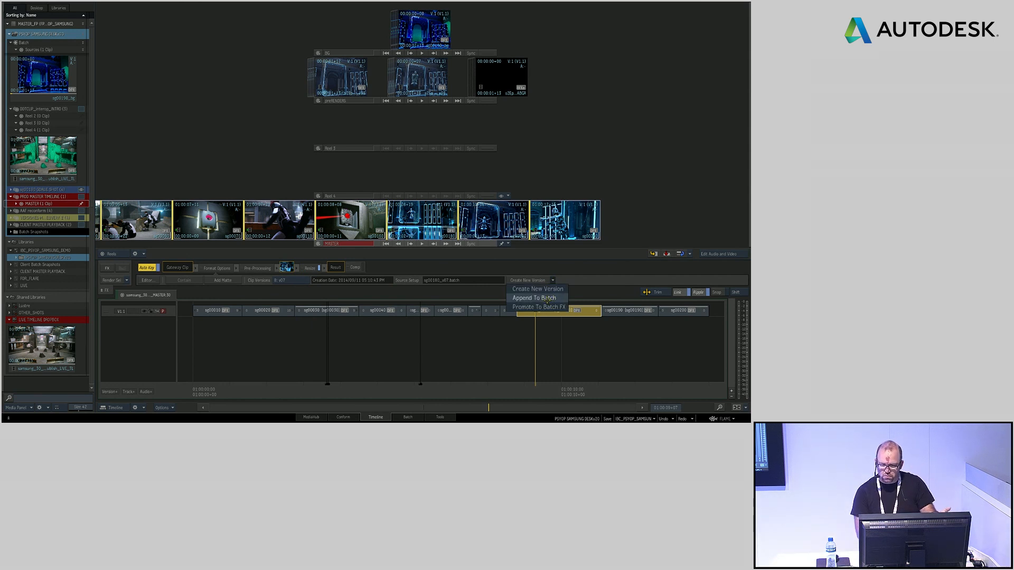
{"action": "left_click", "coordinate": [547, 298]}
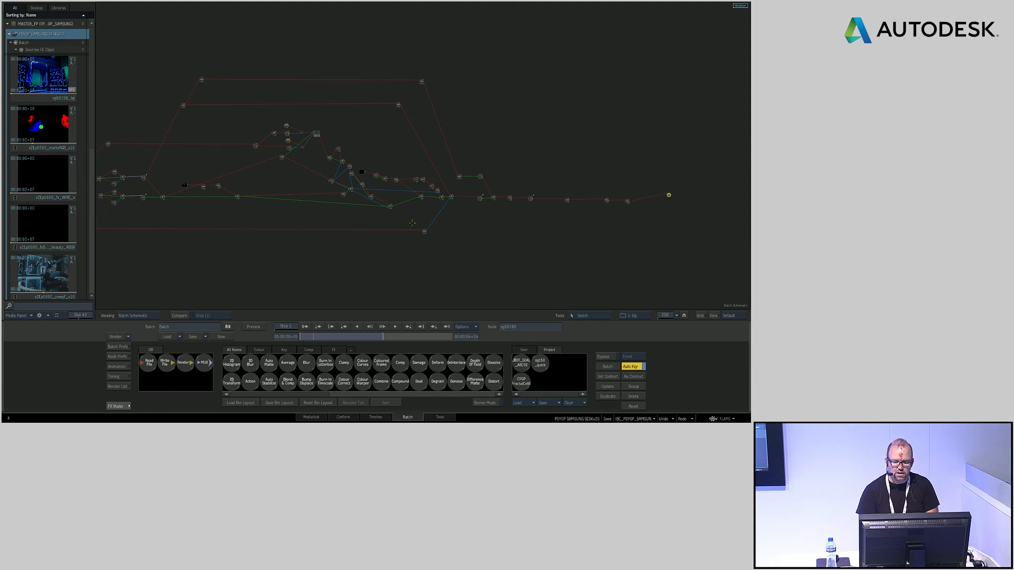
Move the robot setup's node tree beneath the output end of the appended setup and select the appended render node
{"action": "left_click_drag", "start_coordinate": [496, 271], "coordinate": [301, 246]}
{"action": "left_click", "coordinate": [562, 133]}
{"action": "left_click_drag", "start_coordinate": [562, 134], "coordinate": [379, 204]}
{"action": "left_click_drag", "start_coordinate": [363, 257], "coordinate": [507, 172]}
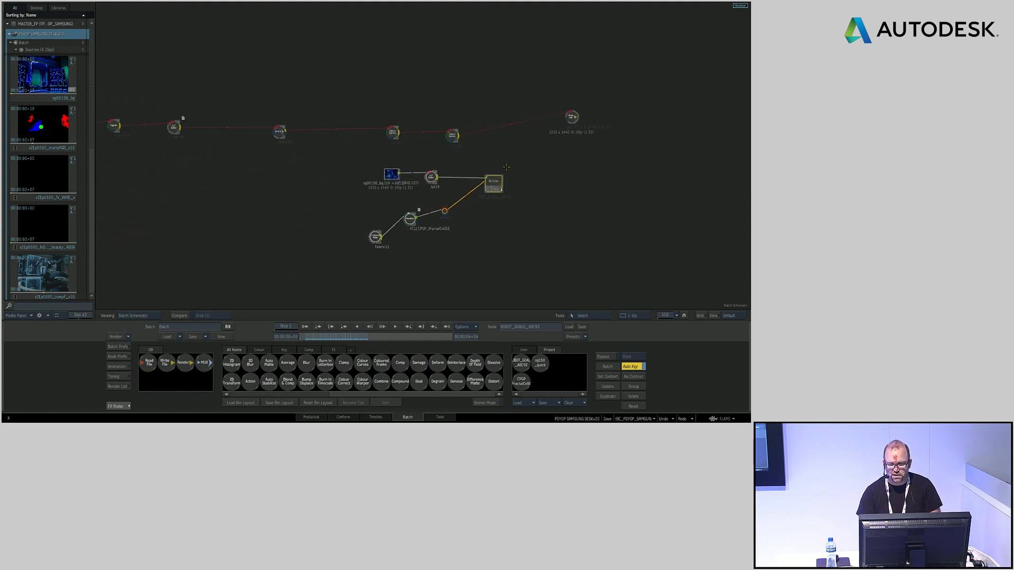
{"action": "left_click", "coordinate": [570, 116]}
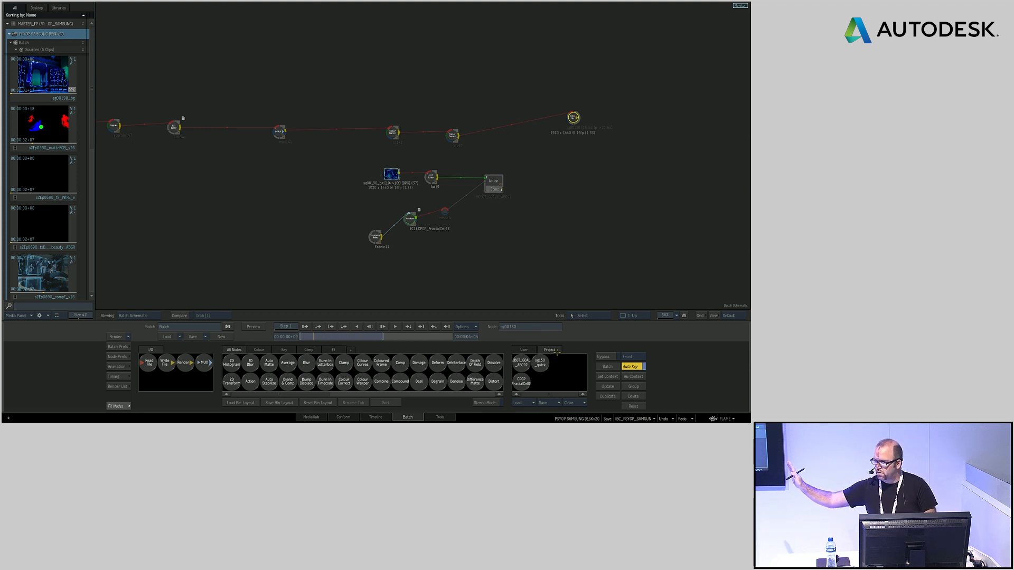
Open the appended setup's reflection Action and view its wireframe robots partway through the shot
{"action": "left_click_drag", "start_coordinate": [301, 215], "coordinate": [551, 258]}
{"action": "left_click_drag", "start_coordinate": [396, 159], "coordinate": [579, 235]}
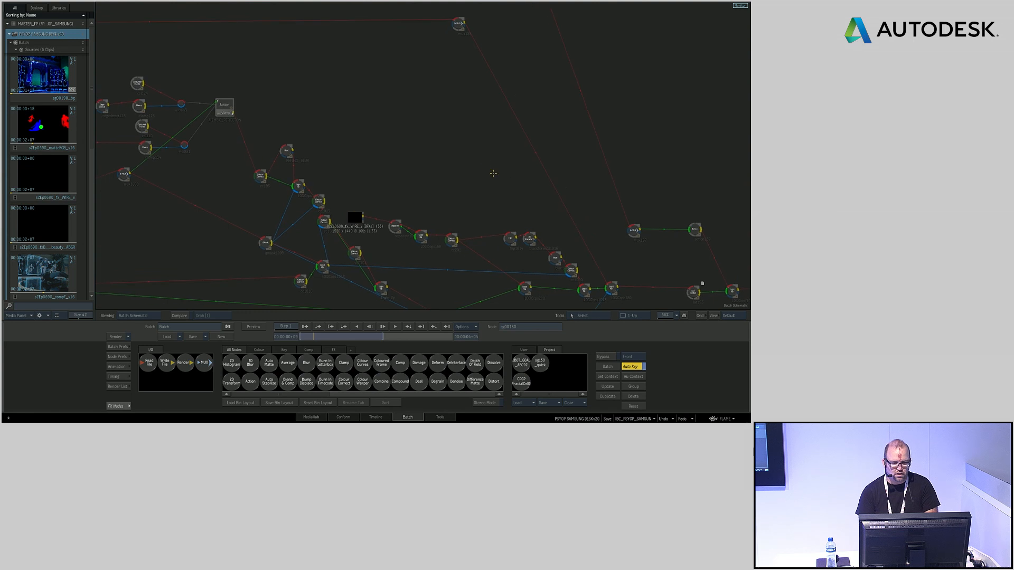
{"action": "left_click_drag", "start_coordinate": [497, 193], "coordinate": [460, 195], "text": "ctrl"}
{"action": "left_click_drag", "start_coordinate": [426, 154], "coordinate": [557, 137]}
{"action": "left_click", "coordinate": [394, 97]}
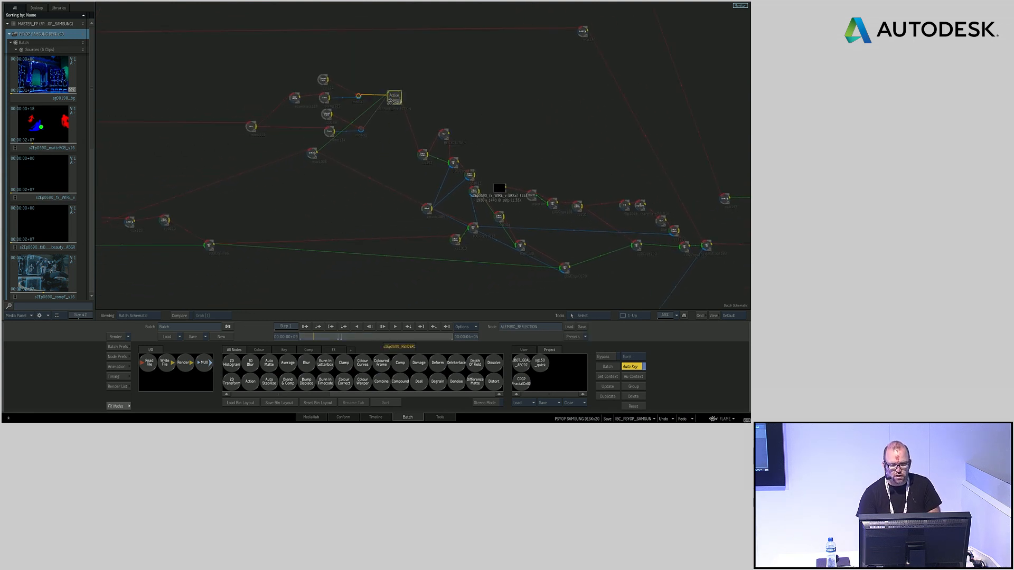
{"action": "double_click", "coordinate": [394, 99]}
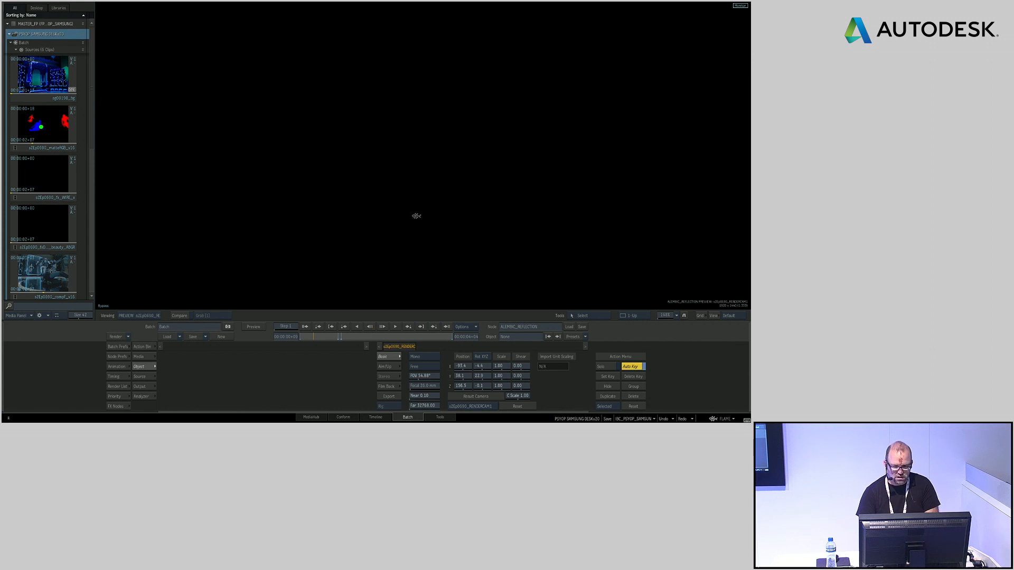
{"action": "left_click_drag", "start_coordinate": [258, 224], "coordinate": [431, 133]}
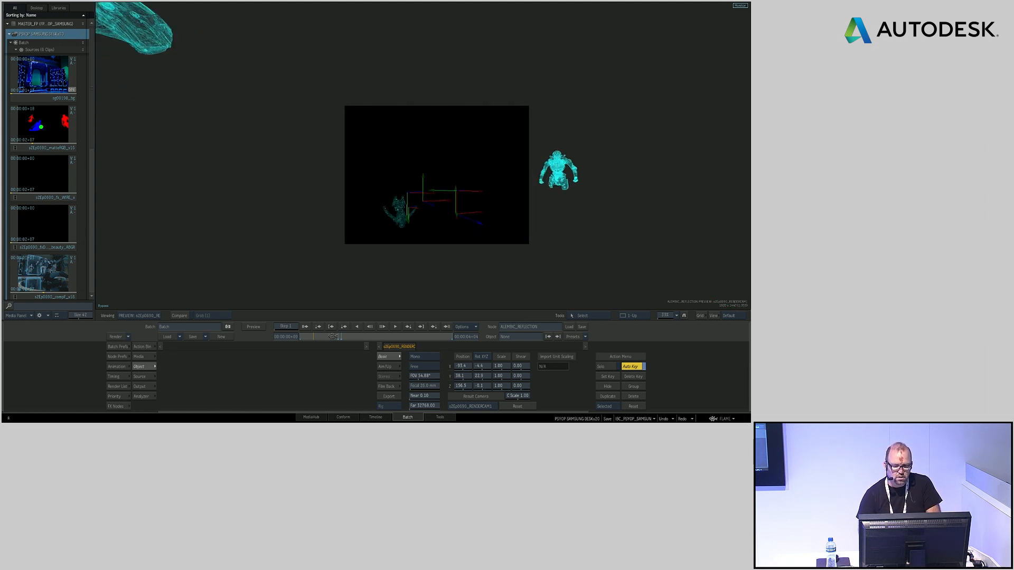
{"action": "left_click", "coordinate": [333, 339]}
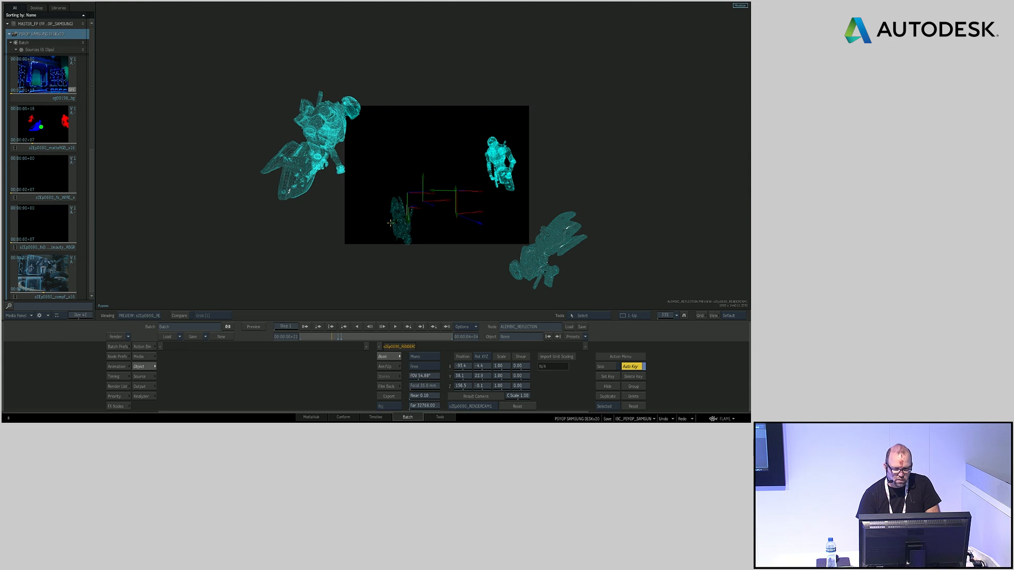
Select the REFLECT axis in the Action schematic and set its Y rotation to 17 degrees
{"action": "key", "text": "F4"}
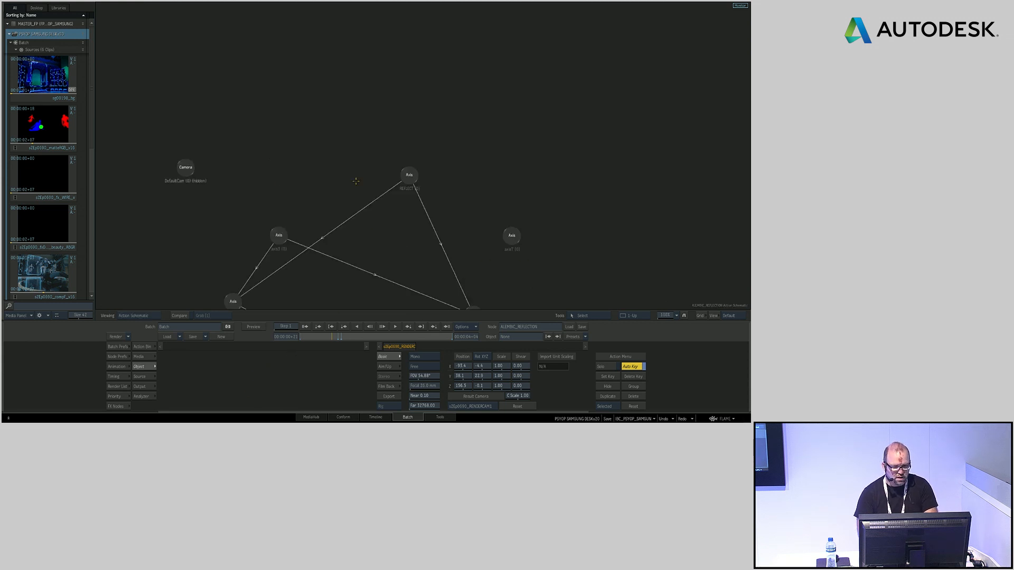
{"action": "left_click", "coordinate": [406, 172]}
{"action": "key", "text": "F4"}
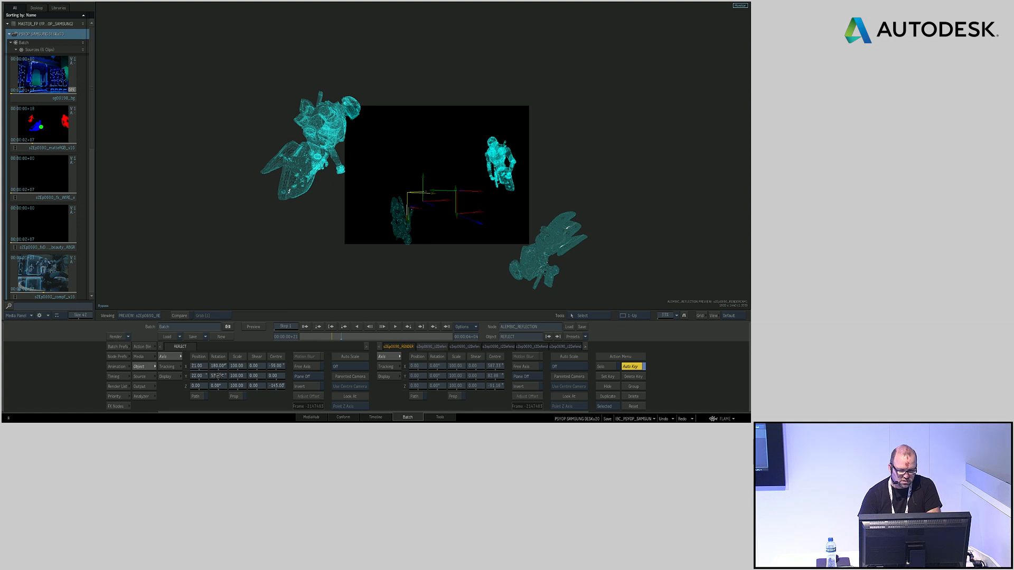
{"action": "left_click_drag", "start_coordinate": [226, 377], "coordinate": [217, 372]}
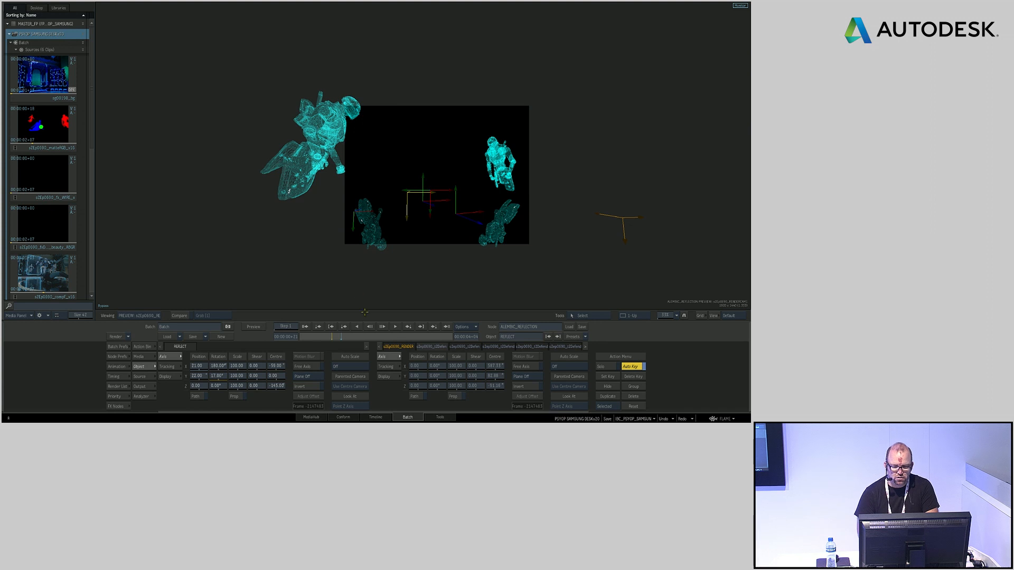
View the upper of the two background comp source clips at the start of the appended node tree
{"action": "mouse_move", "coordinate": [2, 285]}
{"action": "left_click_drag", "start_coordinate": [320, 187], "coordinate": [668, 195]}
{"action": "left_click_drag", "start_coordinate": [228, 203], "coordinate": [314, 164]}
{"action": "left_click", "coordinate": [296, 169]}
{"action": "key", "text": "F4"}
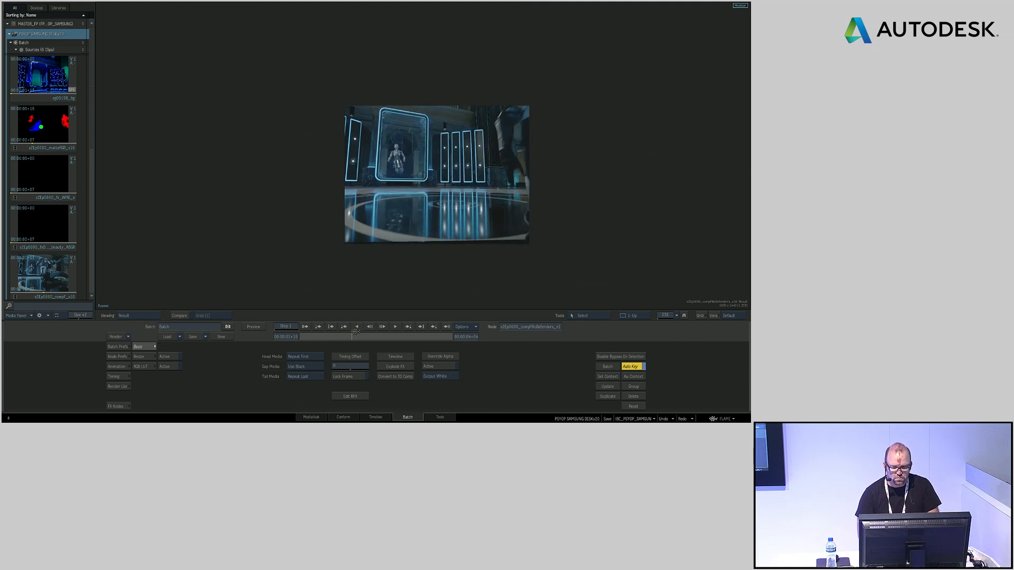
View the lower background comp source clip and scrub through its robot animation
{"action": "key", "text": "Escape"}
{"action": "left_click", "coordinate": [292, 210]}
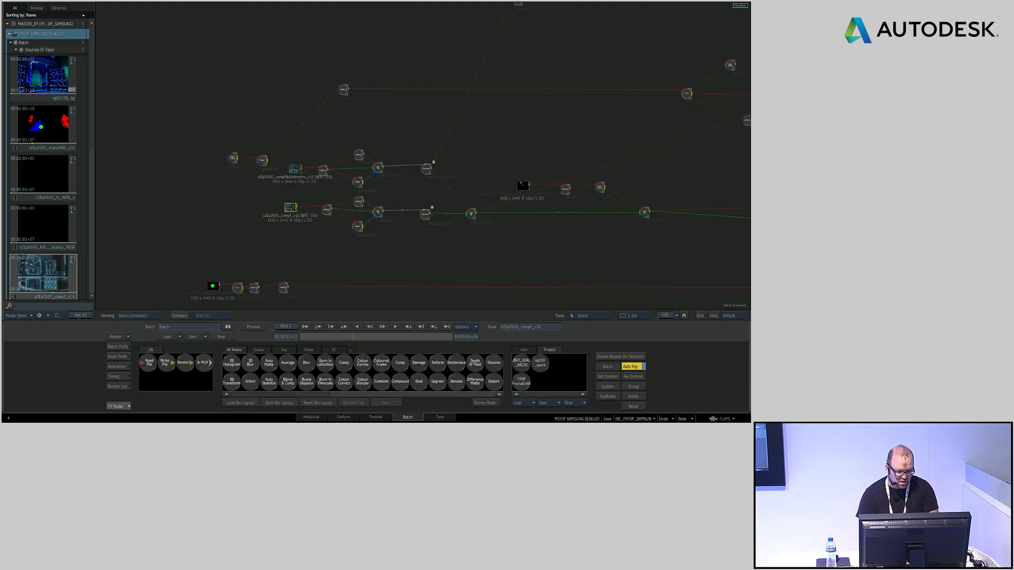
{"action": "key", "text": "F4"}
{"action": "scroll", "coordinate": [402, 203], "scroll_direction": "up", "scroll_amount": 4}
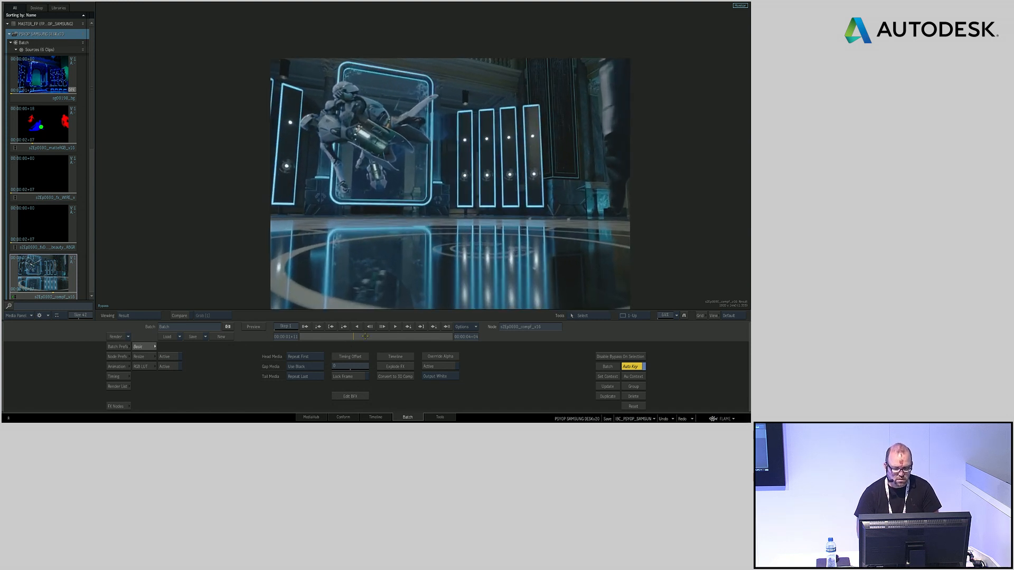
{"action": "left_click", "coordinate": [321, 336]}
{"action": "left_click_drag", "start_coordinate": [321, 336], "coordinate": [347, 336]}
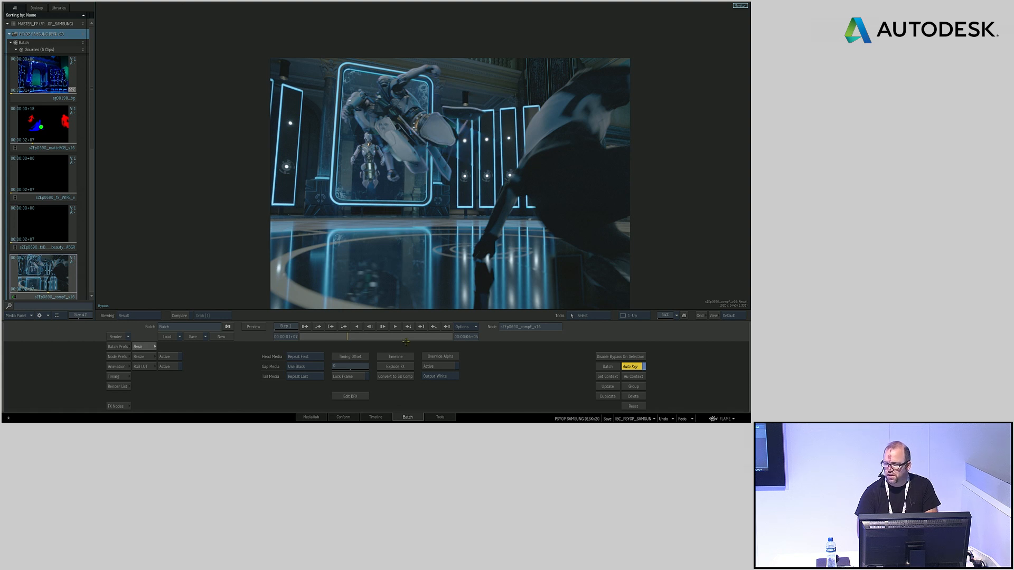
Set the comp node near the end of the tree as Context 2 and view it from inside the reflection Action
{"action": "mouse_move", "coordinate": [3, 317]}
{"action": "left_click_drag", "start_coordinate": [638, 167], "coordinate": [226, 165]}
{"action": "left_click_drag", "start_coordinate": [705, 226], "coordinate": [649, 223]}
{"action": "left_click", "coordinate": [672, 208]}
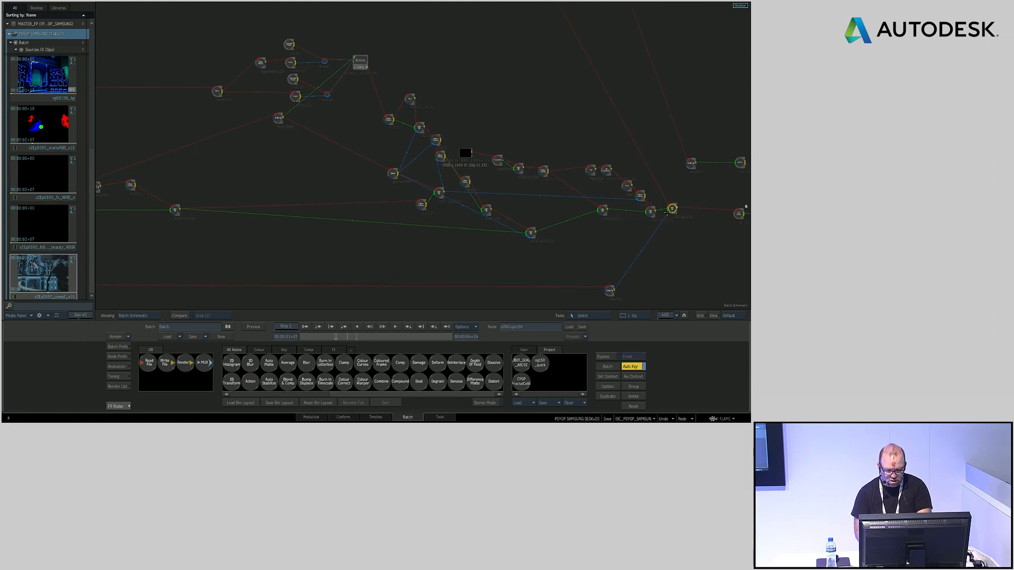
{"action": "left_click", "coordinate": [359, 60]}
{"action": "double_click", "coordinate": [360, 61]}
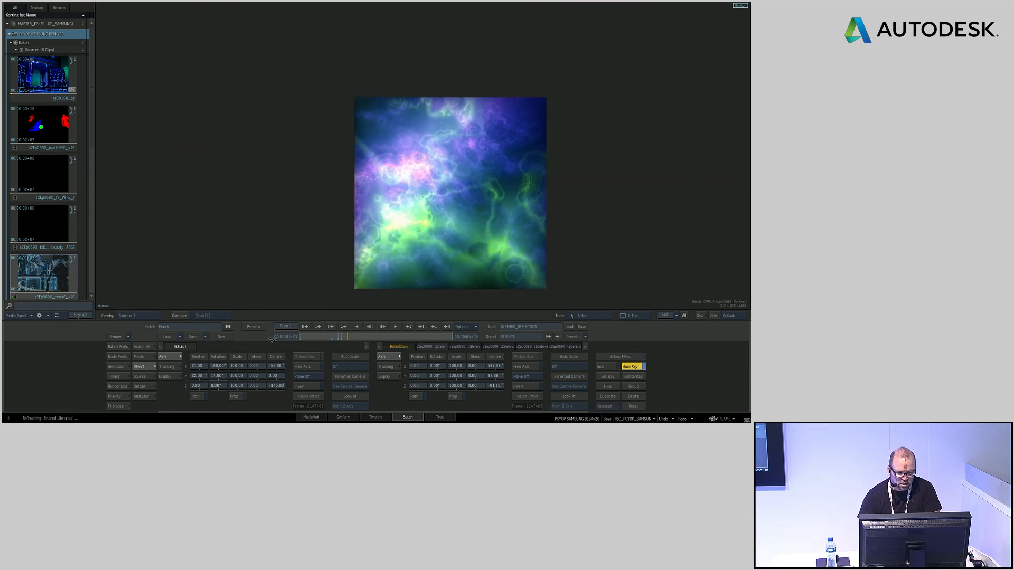
{"action": "key", "text": "2"}
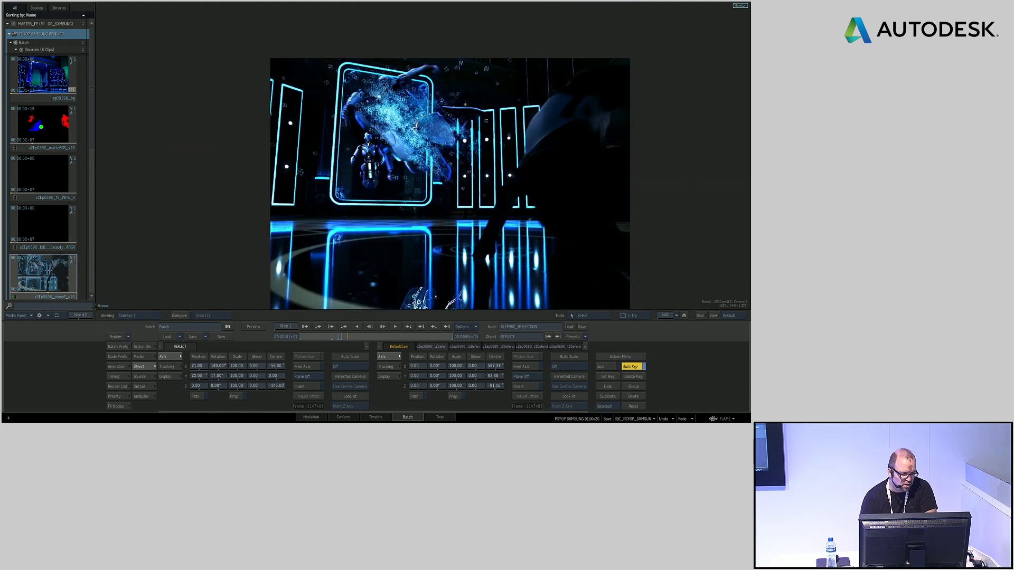
Enlarge the composite view around the floor reflection and set the REFLECT axis's Y rotation to -5 degrees
{"action": "mouse_move", "coordinate": [105, 305]}
{"action": "left_click", "coordinate": [135, 300]}
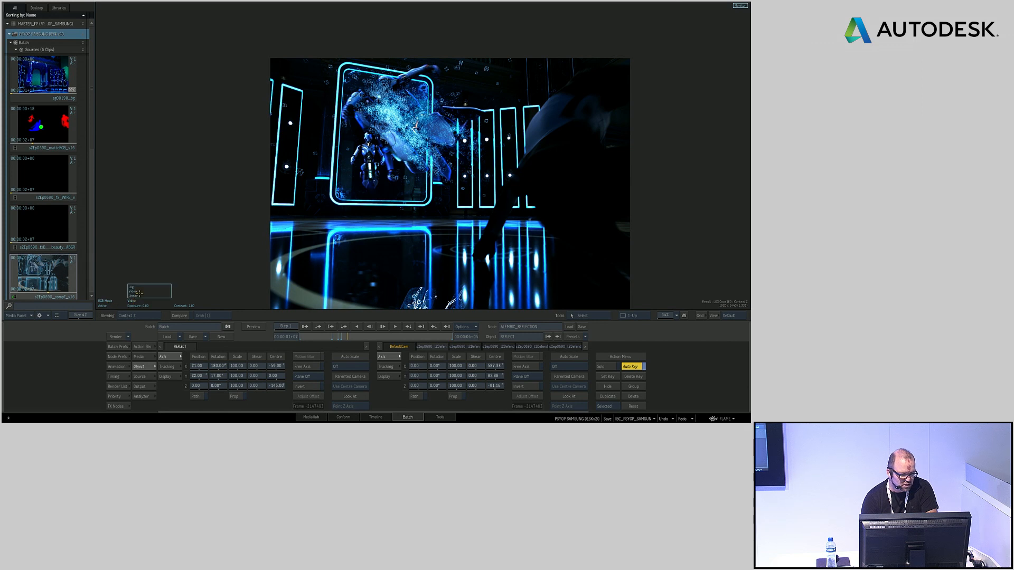
{"action": "left_click", "coordinate": [157, 289]}
{"action": "left_click_drag", "start_coordinate": [371, 214], "coordinate": [411, 143]}
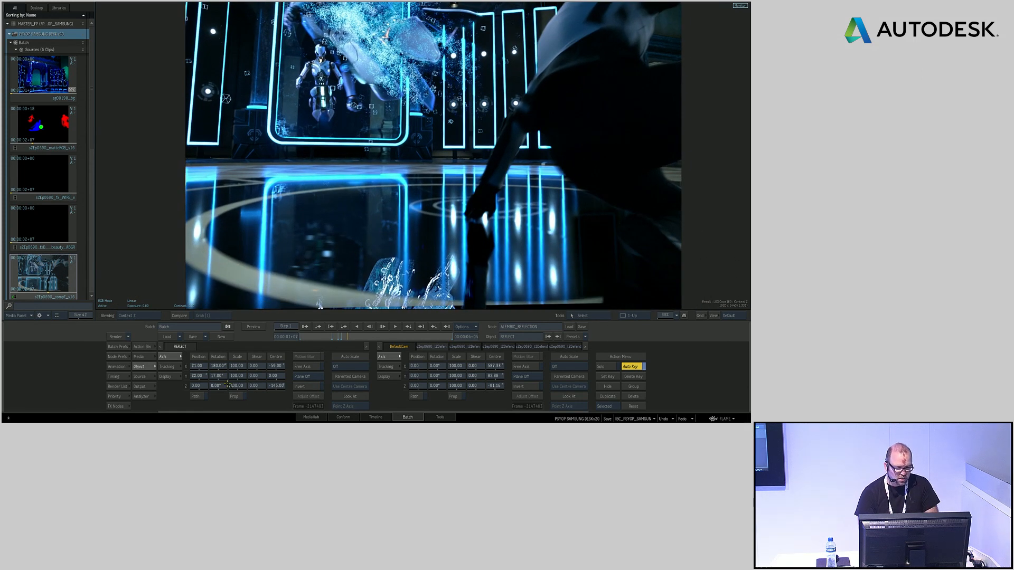
{"action": "left_click_drag", "start_coordinate": [212, 376], "coordinate": [208, 373]}
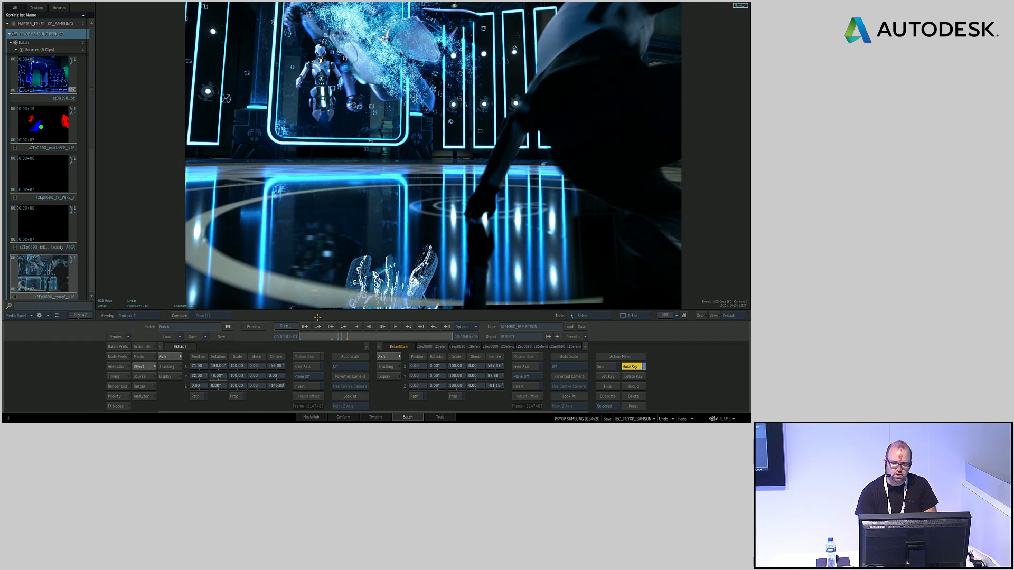
Return to the batch schematic and examine the end of the node tree with its output write node
{"action": "key", "text": "Escape"}
{"action": "left_click_drag", "start_coordinate": [696, 242], "coordinate": [396, 209]}
{"action": "left_click_drag", "start_coordinate": [530, 227], "coordinate": [291, 199]}
{"action": "left_click_drag", "start_coordinate": [390, 228], "coordinate": [267, 222]}
{"action": "left_click_drag", "start_coordinate": [517, 153], "coordinate": [521, 160]}
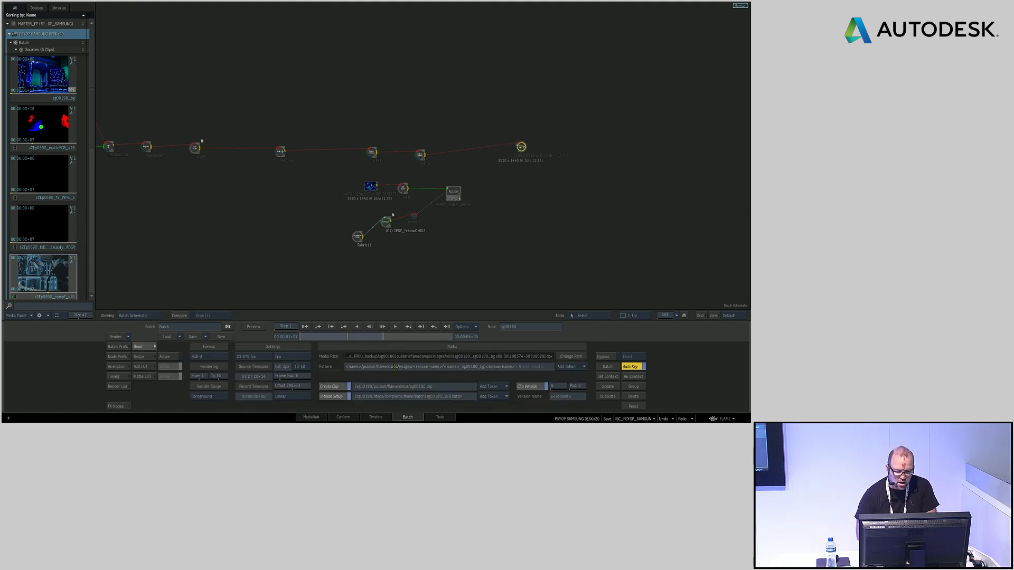
Switch to the timeline workspace and open the yellow-labelled reel group above the MASTER sequence
{"action": "left_click", "coordinate": [375, 417]}
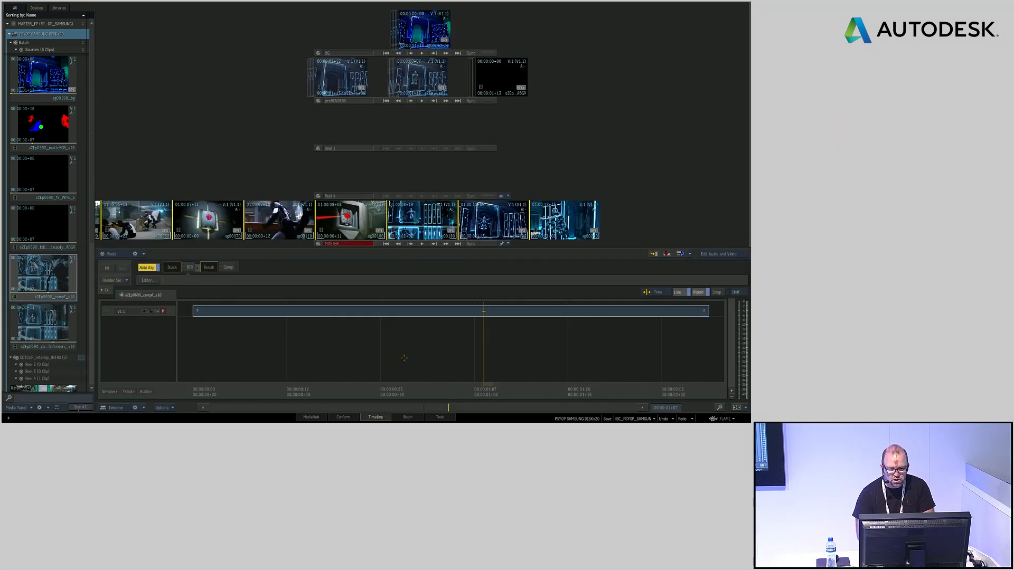
{"action": "left_click_drag", "start_coordinate": [373, 205], "coordinate": [471, 204]}
{"action": "left_click_drag", "start_coordinate": [90, 127], "coordinate": [94, 257]}
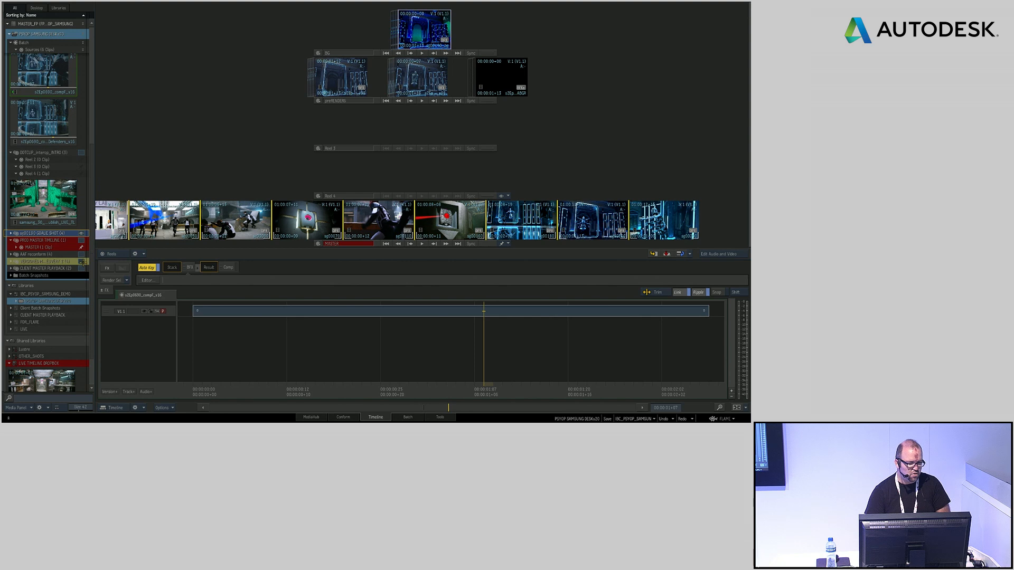
{"action": "left_click", "coordinate": [82, 261]}
Slide the sequences on the four upper reels so their matching shots line up with the MASTER sequence
{"action": "left_click_drag", "start_coordinate": [484, 33], "coordinate": [658, 32]}
{"action": "left_click_drag", "start_coordinate": [528, 78], "coordinate": [643, 79]}
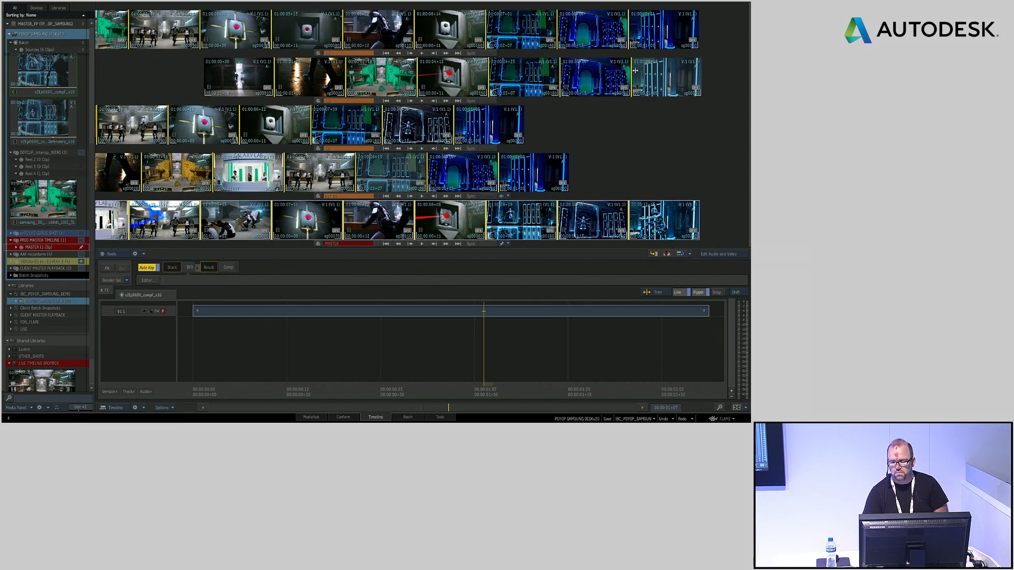
{"action": "left_click_drag", "start_coordinate": [481, 127], "coordinate": [657, 127]}
{"action": "left_click_drag", "start_coordinate": [514, 162], "coordinate": [647, 162]}
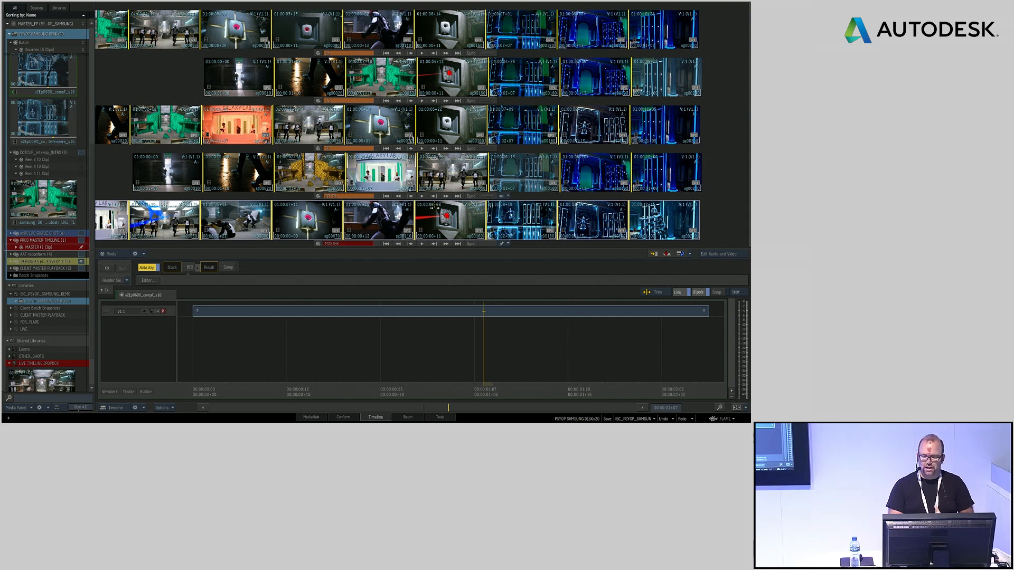
Select the wall-device shot's segment in the third reel's sequence and switch its clip version to v08
{"action": "left_click", "coordinate": [450, 220]}
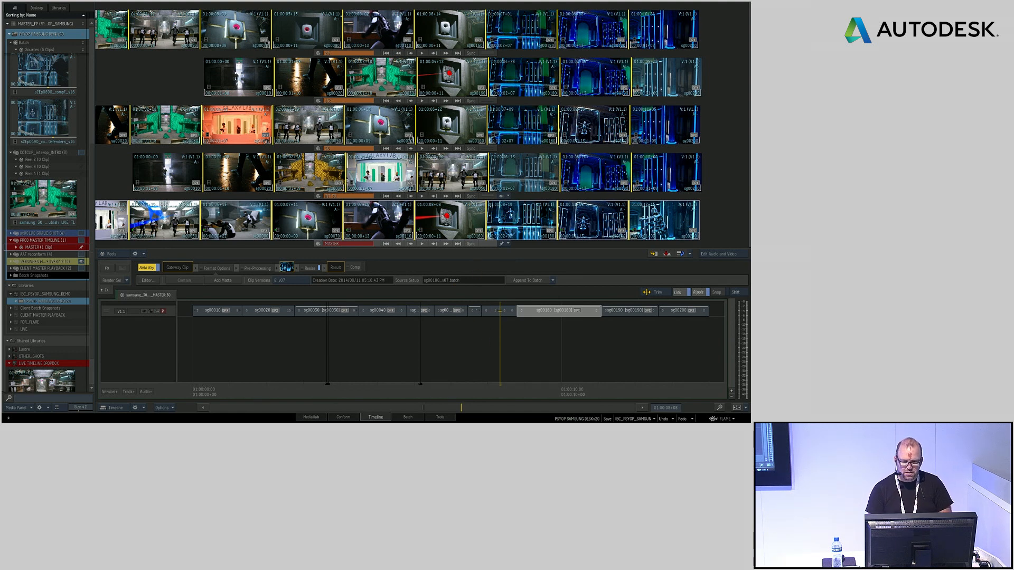
{"action": "left_click", "coordinate": [451, 124]}
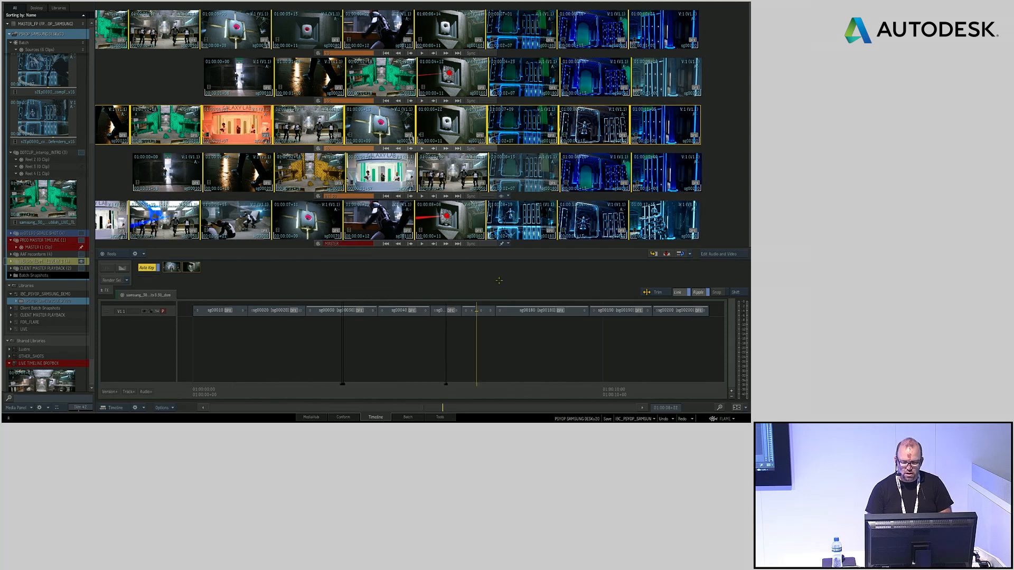
{"action": "left_click", "coordinate": [485, 310]}
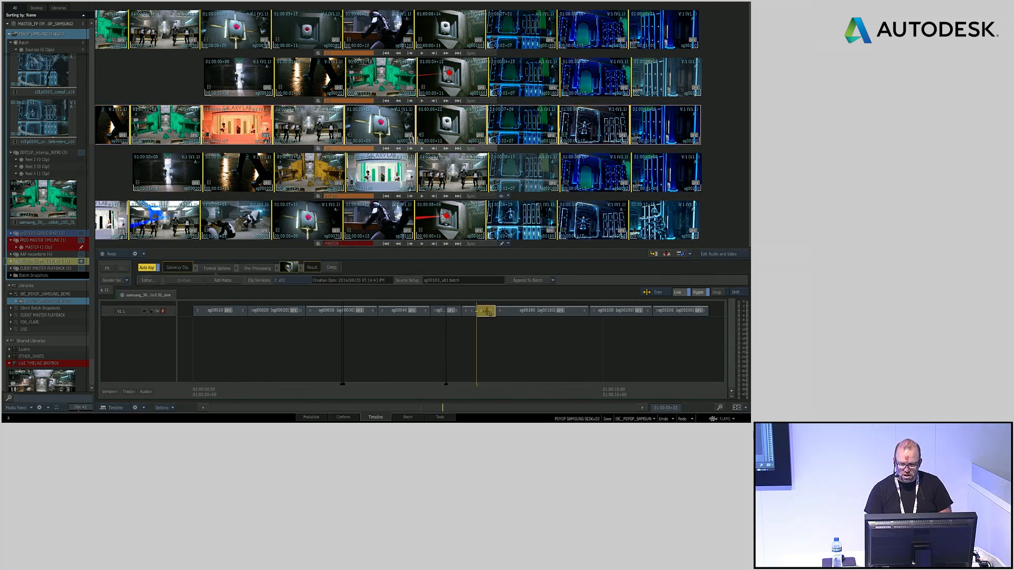
{"action": "left_click", "coordinate": [293, 279]}
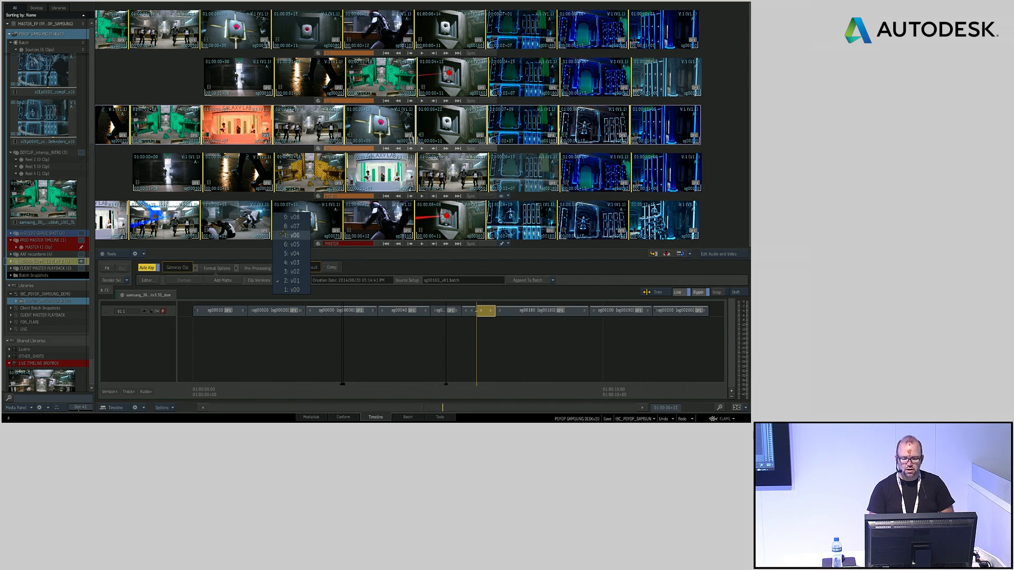
{"action": "left_click", "coordinate": [295, 280]}
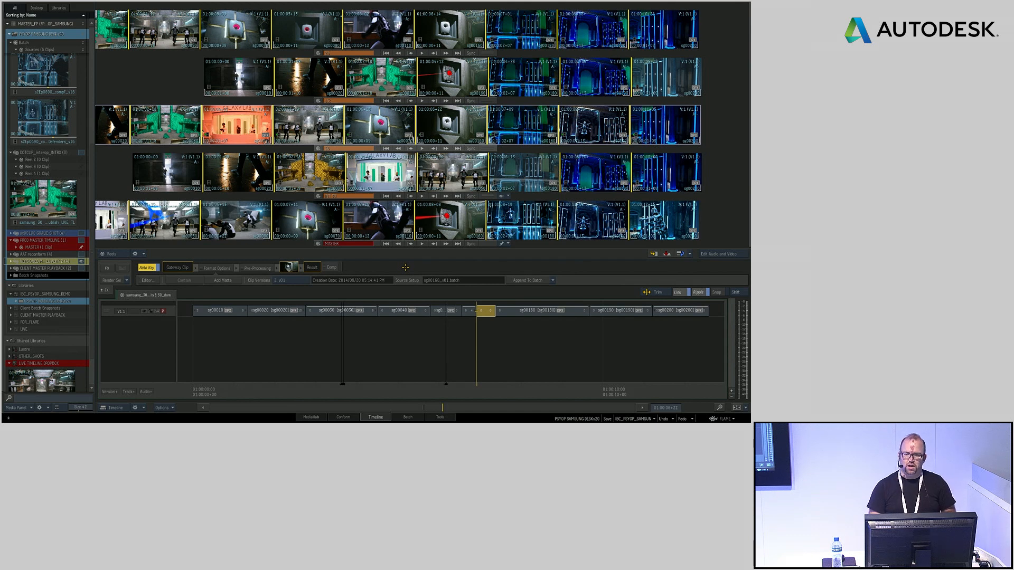
{"action": "left_click", "coordinate": [296, 280]}
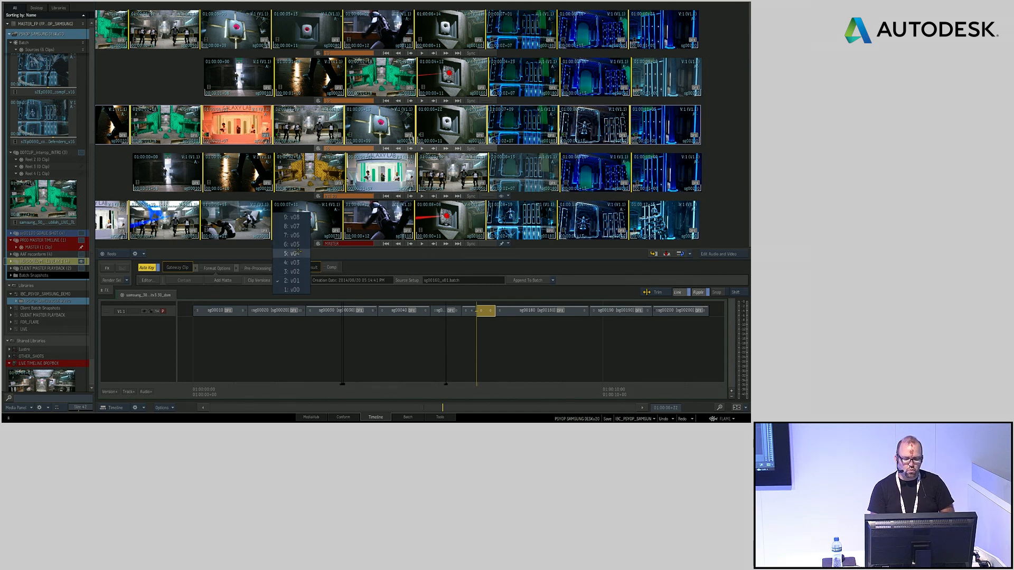
{"action": "left_click", "coordinate": [299, 217]}
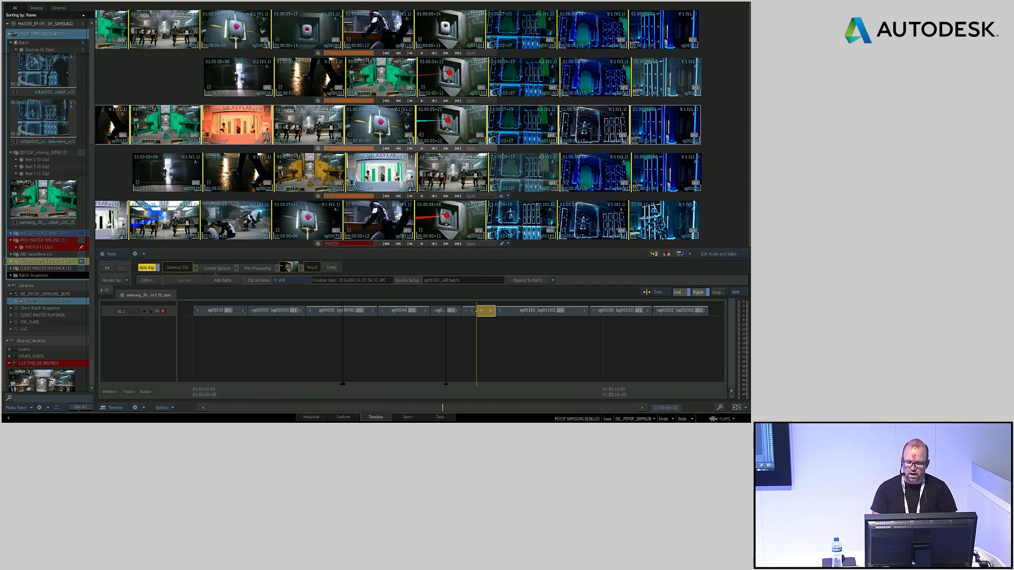
Create a new version of the selected wall-device segment from its source setup
{"action": "left_click", "coordinate": [449, 116]}
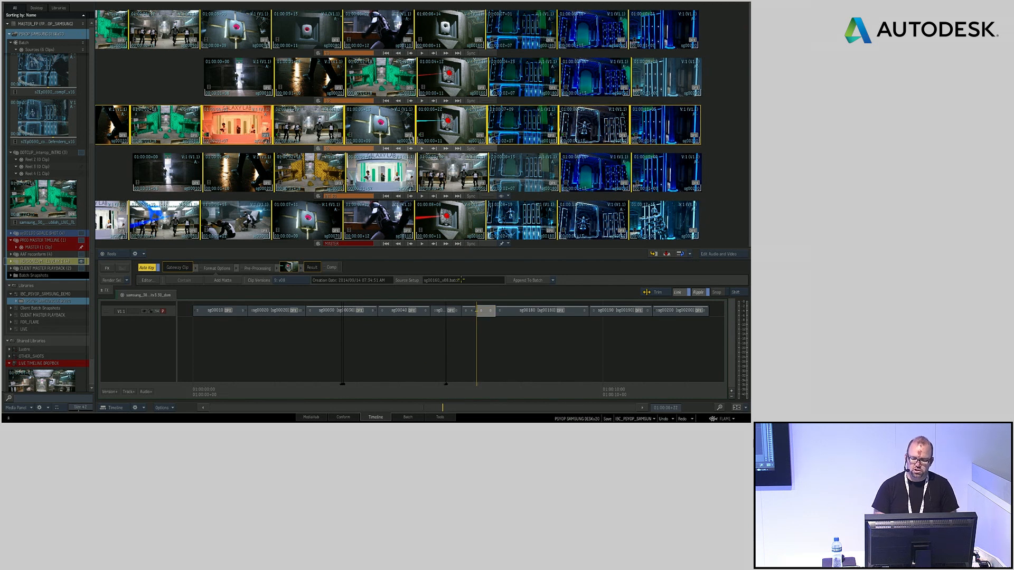
{"action": "left_click", "coordinate": [553, 280]}
{"action": "left_click", "coordinate": [550, 288]}
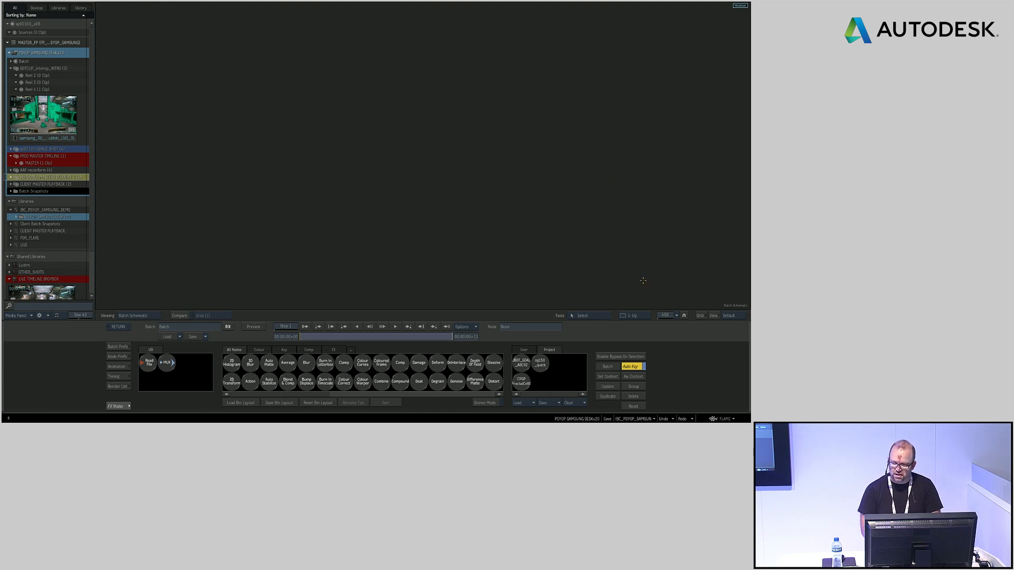
Fit the node tree in the schematic, view the Action node's result and scrub through the laser shot
{"action": "left_click", "coordinate": [674, 316]}
{"action": "left_click", "coordinate": [677, 300]}
{"action": "left_click", "coordinate": [490, 128]}
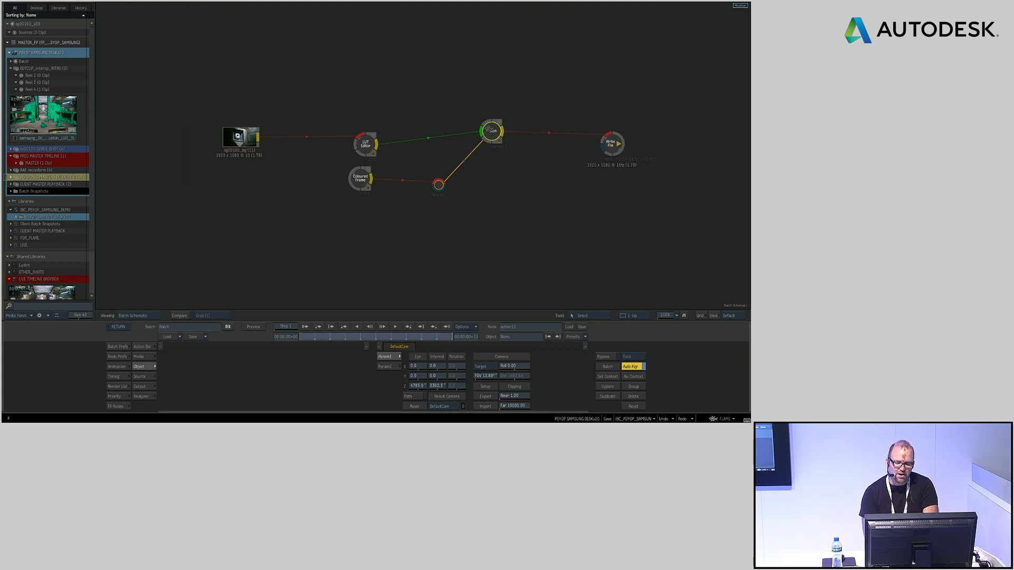
{"action": "double_click", "coordinate": [491, 131]}
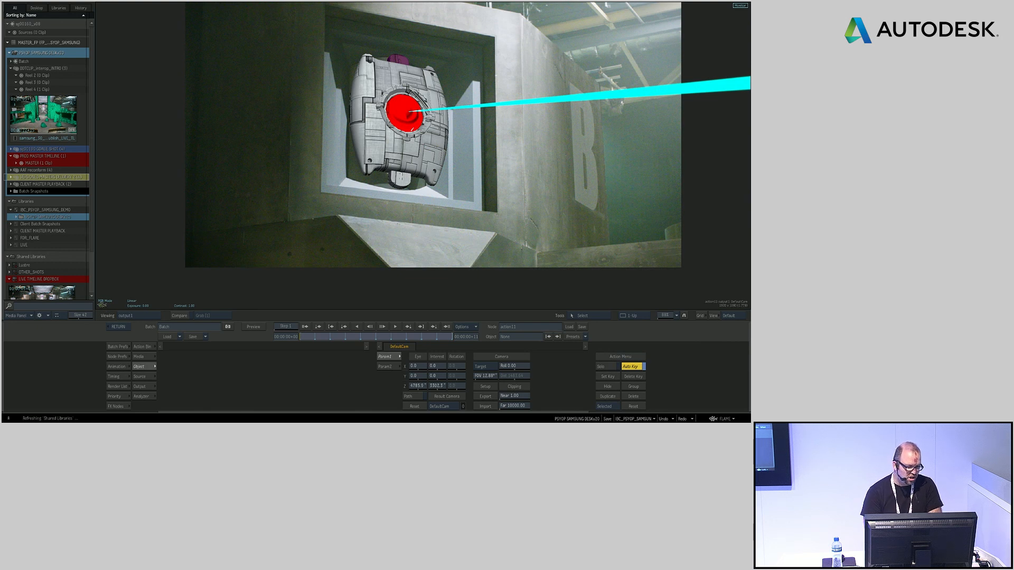
{"action": "left_click_drag", "start_coordinate": [329, 335], "coordinate": [300, 337]}
Select the rays node in the Action schematic and change the laser beam's colour to blue
{"action": "key", "text": "F4"}
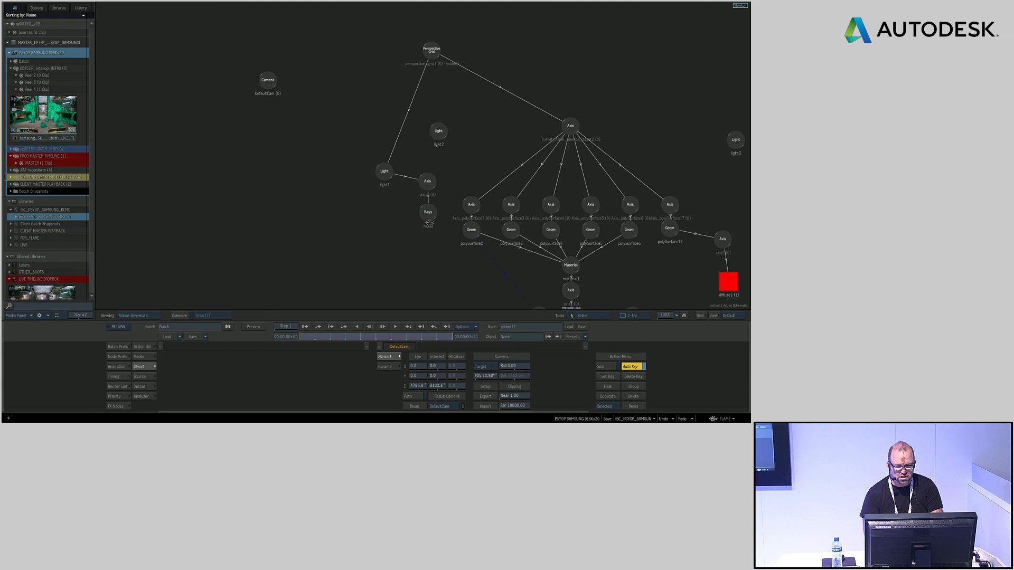
{"action": "left_click", "coordinate": [427, 211]}
{"action": "key", "text": "F1"}
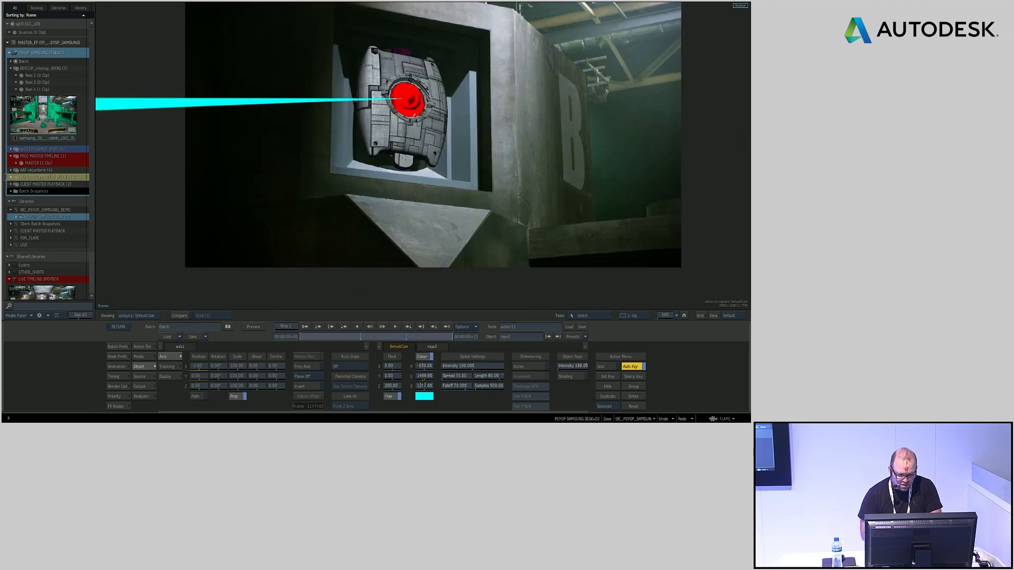
{"action": "left_click_drag", "start_coordinate": [487, 369], "coordinate": [206, 389]}
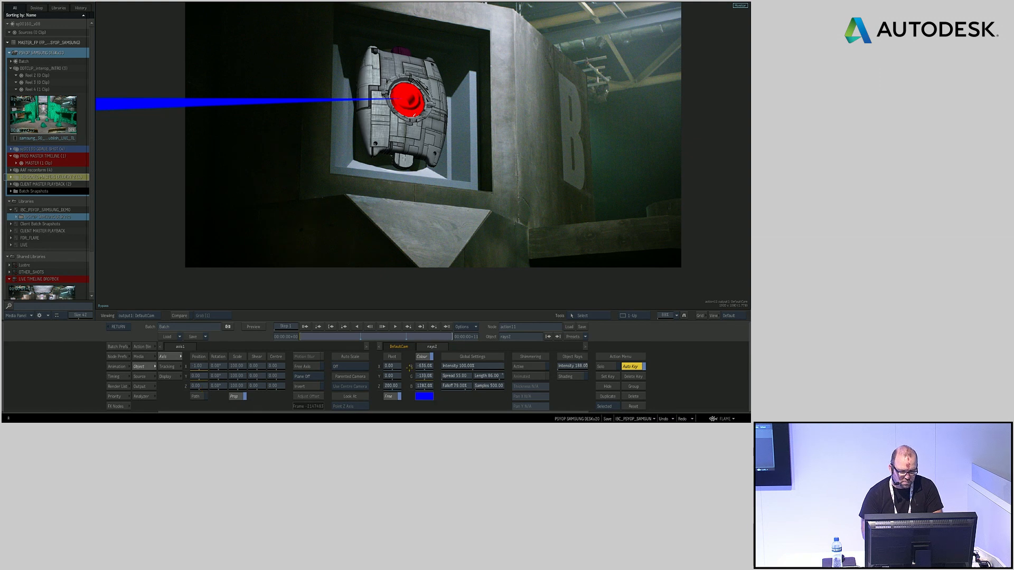
{"action": "left_click", "coordinate": [426, 366]}
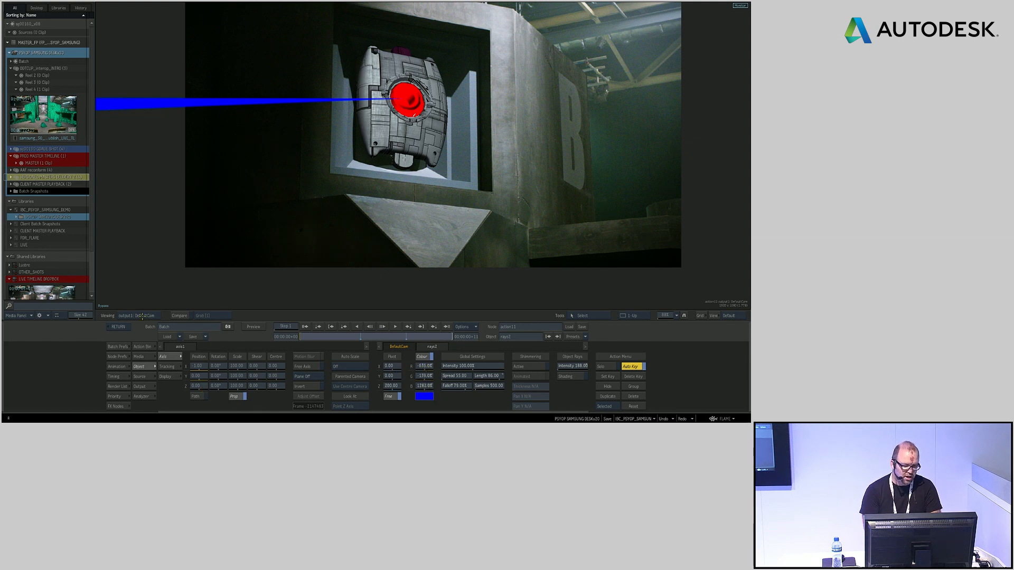
Return to the timeline and select the sequences on all five reels, including MASTER
{"action": "left_click", "coordinate": [119, 326]}
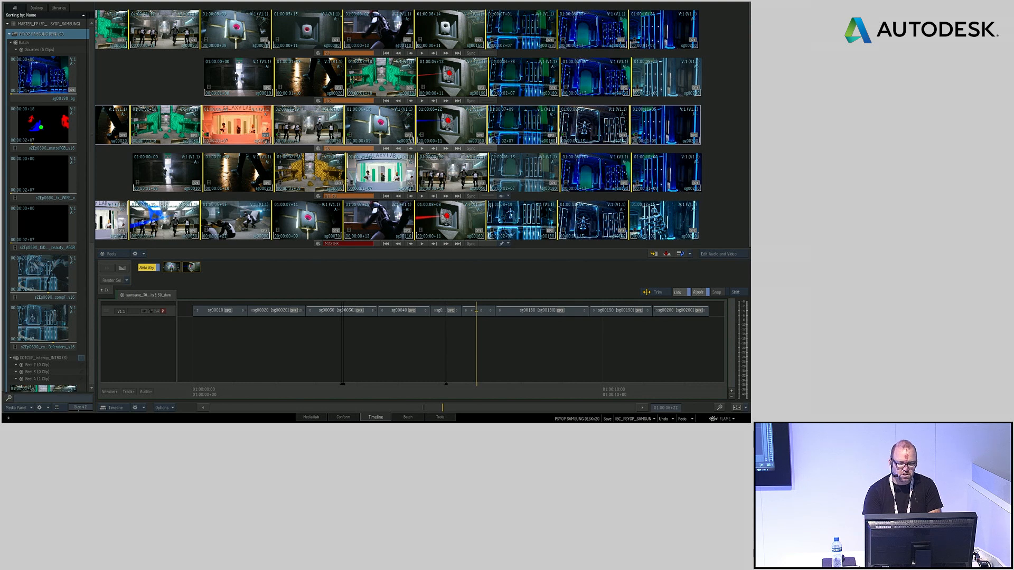
{"action": "left_click", "coordinate": [445, 29]}
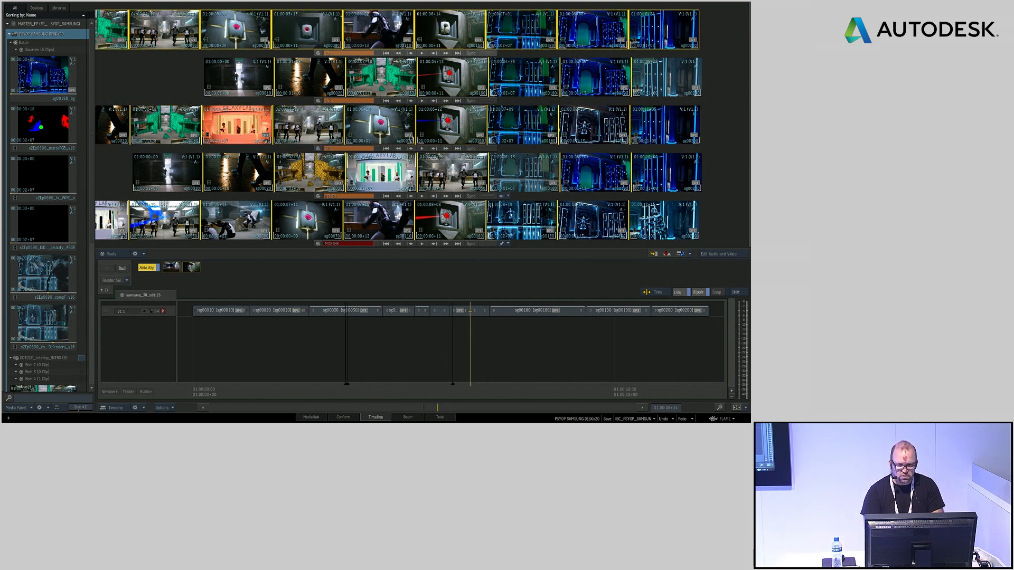
{"action": "left_click", "coordinate": [453, 76], "text": "ctrl"}
{"action": "left_click", "coordinate": [453, 122], "text": "ctrl"}
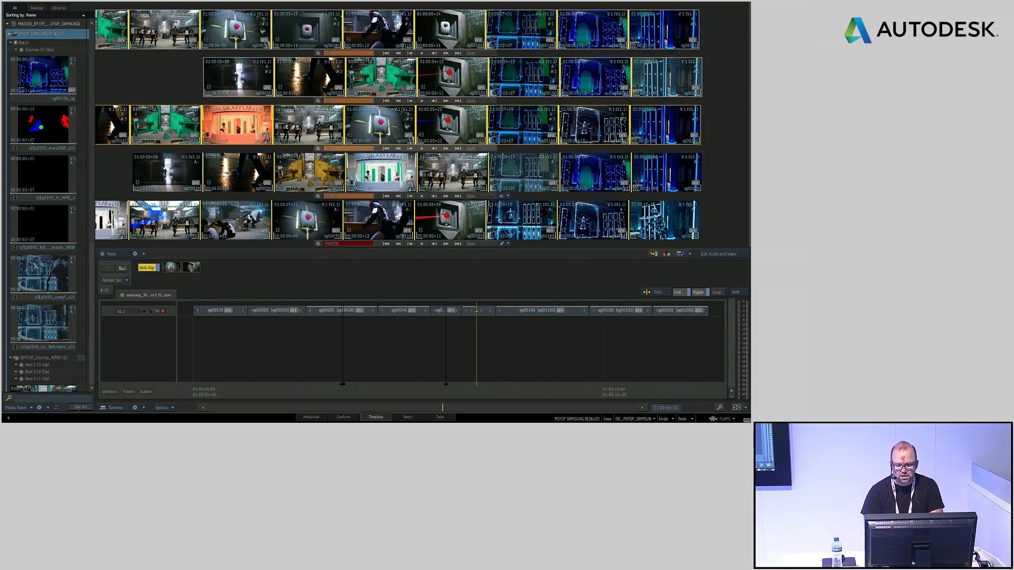
{"action": "left_click", "coordinate": [456, 170], "text": "ctrl"}
{"action": "left_click", "coordinate": [454, 221], "text": "ctrl"}
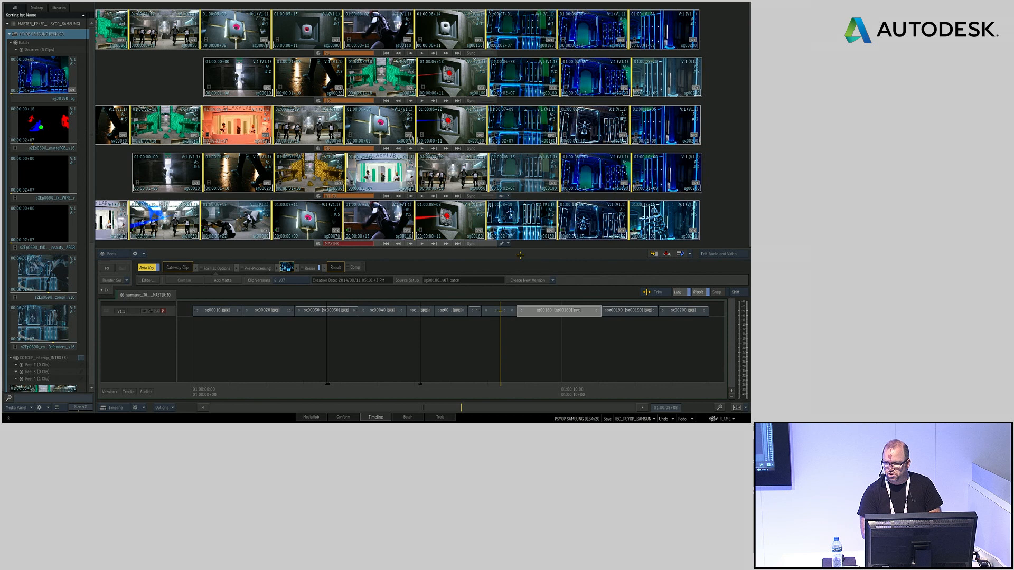
Switch the source media of all five selected sequences to the latest version
{"action": "right_click", "coordinate": [446, 39]}
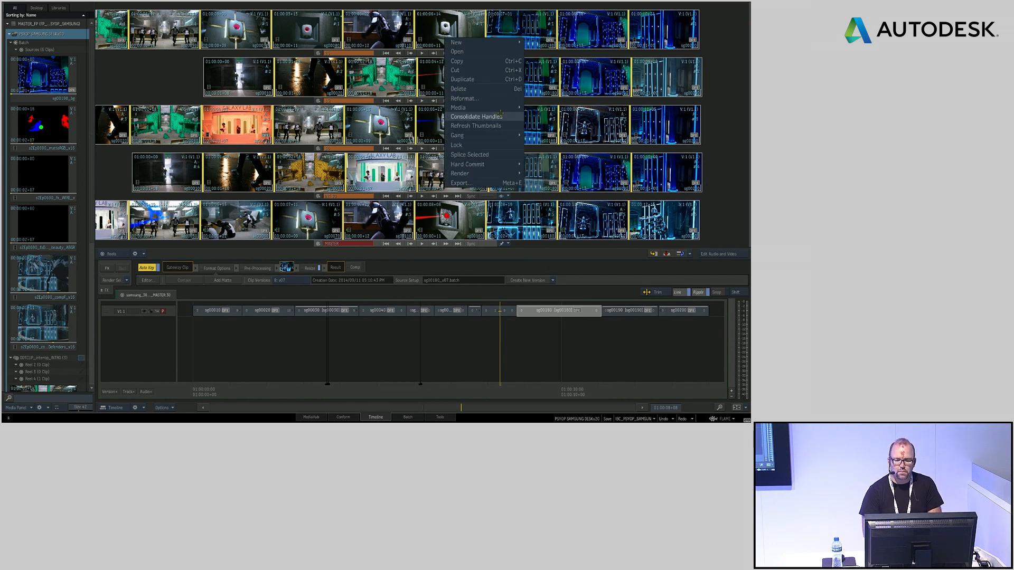
{"action": "mouse_move", "coordinate": [506, 108]}
{"action": "mouse_move", "coordinate": [588, 154]}
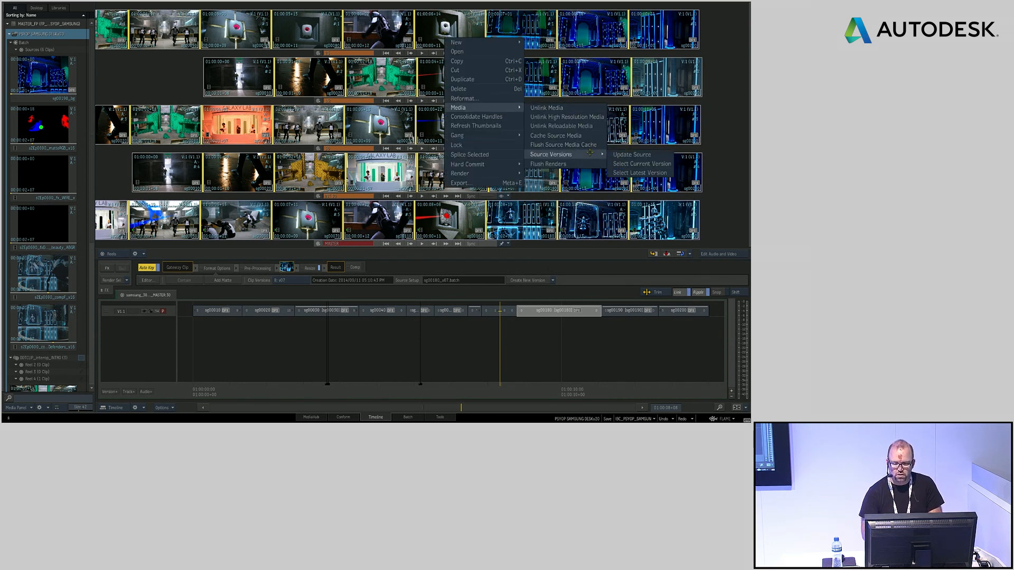
{"action": "left_click", "coordinate": [653, 173]}
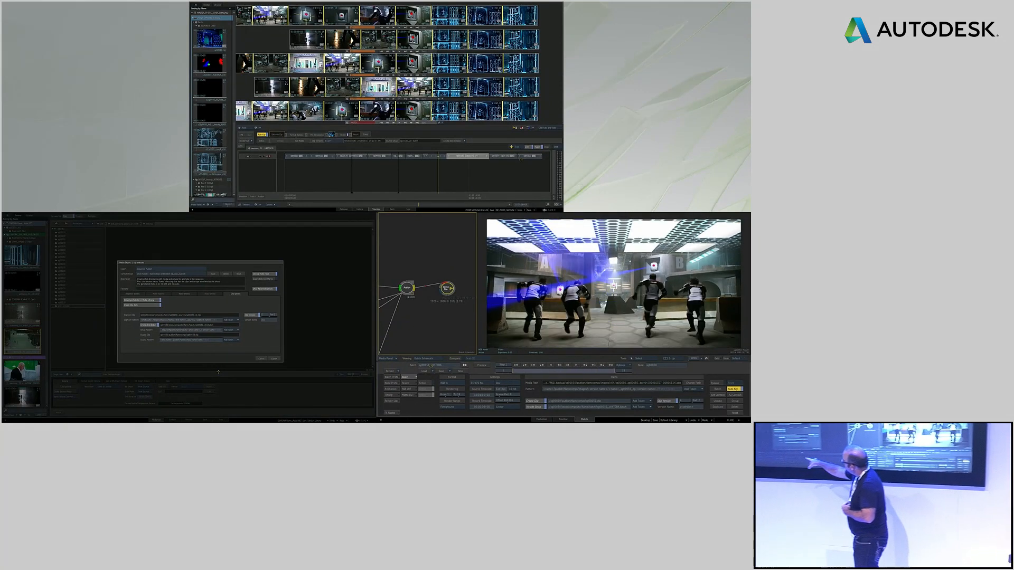
Switch to Finder and open the Samsung Galaxy project folder on the server volume
{"action": "key", "text": "super+Tab"}
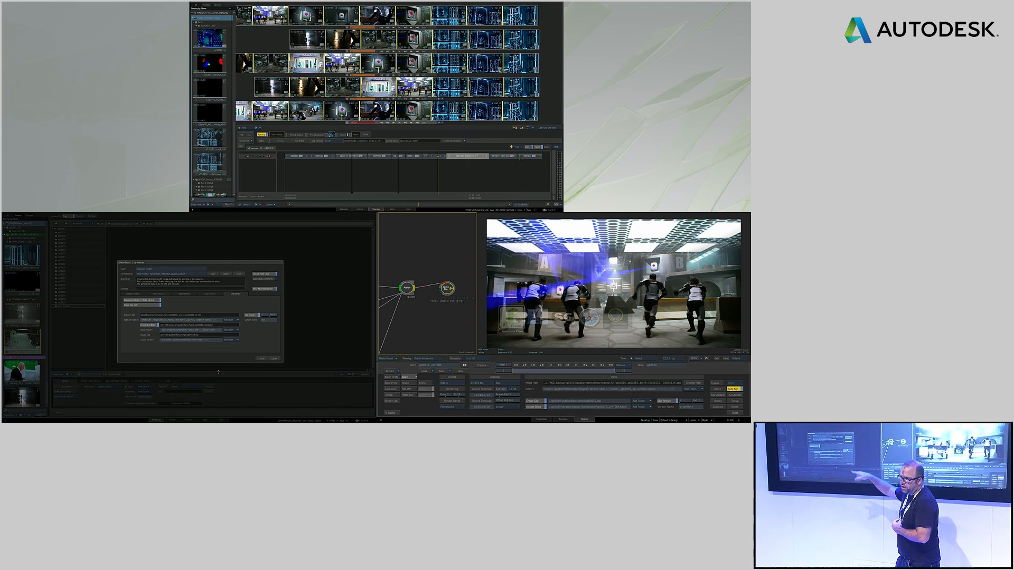
{"action": "key", "text": "super+Tab"}
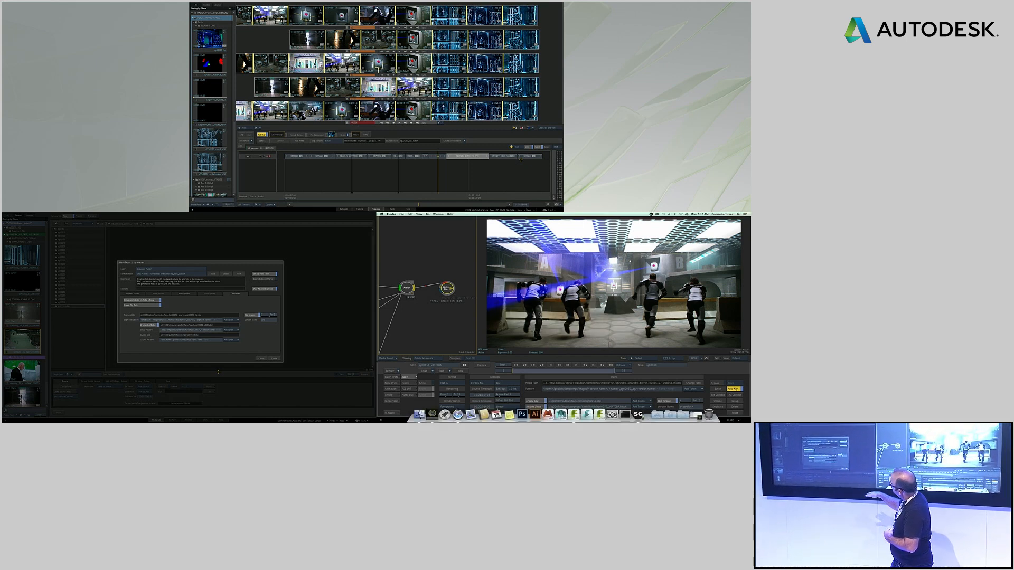
{"action": "left_click", "coordinate": [419, 415]}
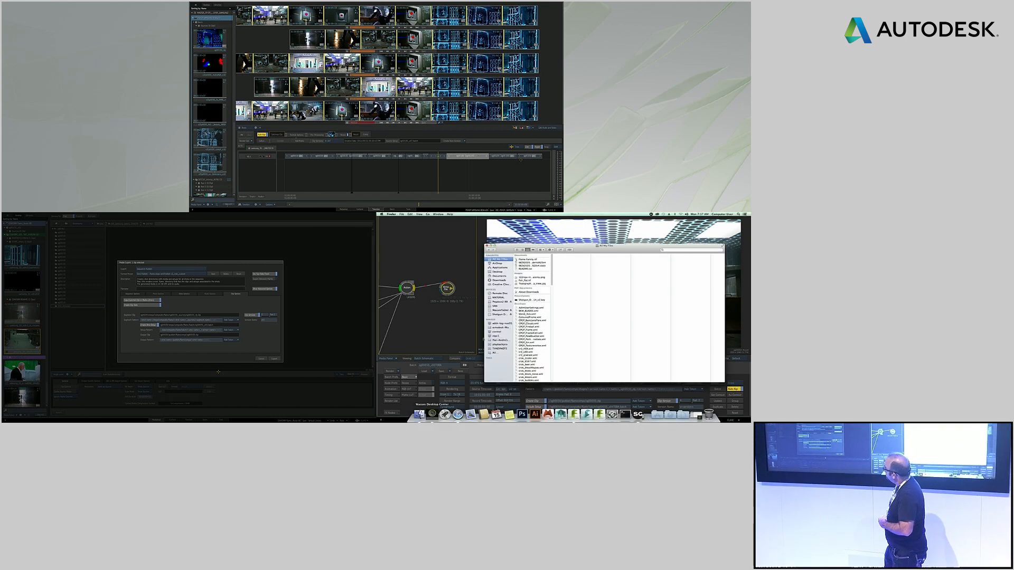
{"action": "left_click", "coordinate": [498, 306]}
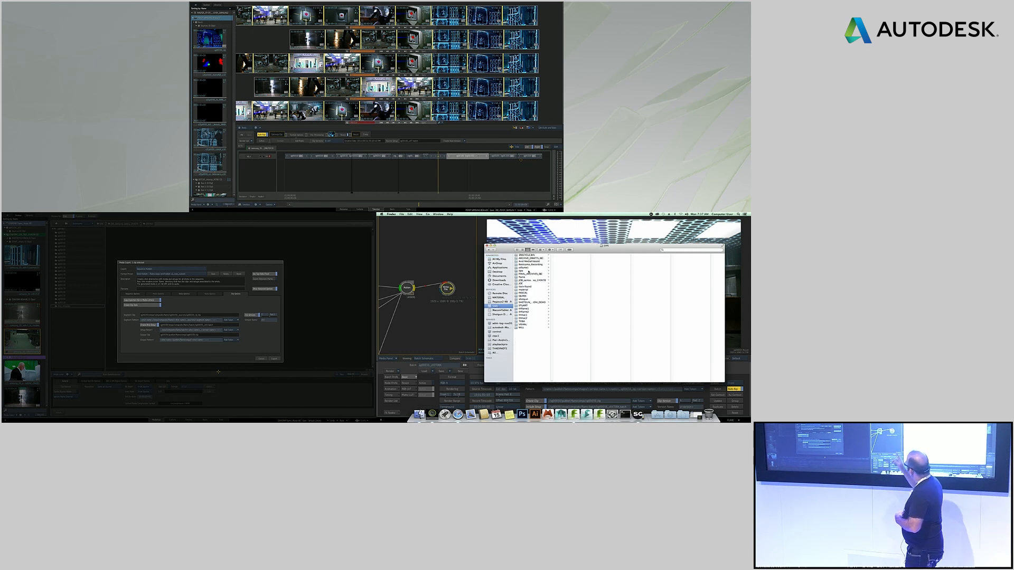
{"action": "left_click", "coordinate": [538, 280]}
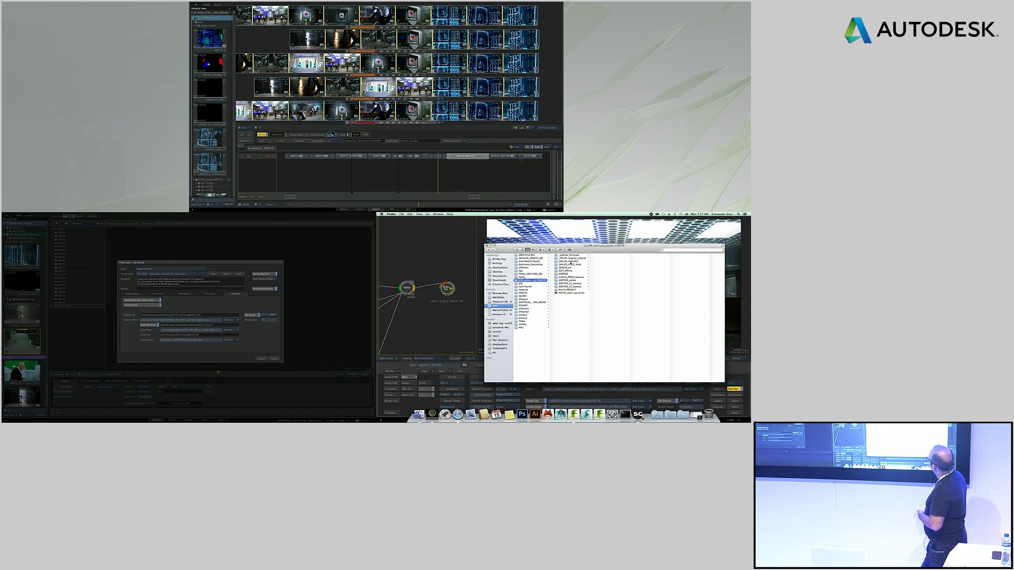
Browse the project's shot folders and open the work folder of the second shot
{"action": "left_click", "coordinate": [565, 274]}
{"action": "left_click", "coordinate": [605, 256]}
{"action": "left_click", "coordinate": [603, 258]}
{"action": "left_click", "coordinate": [641, 258]}
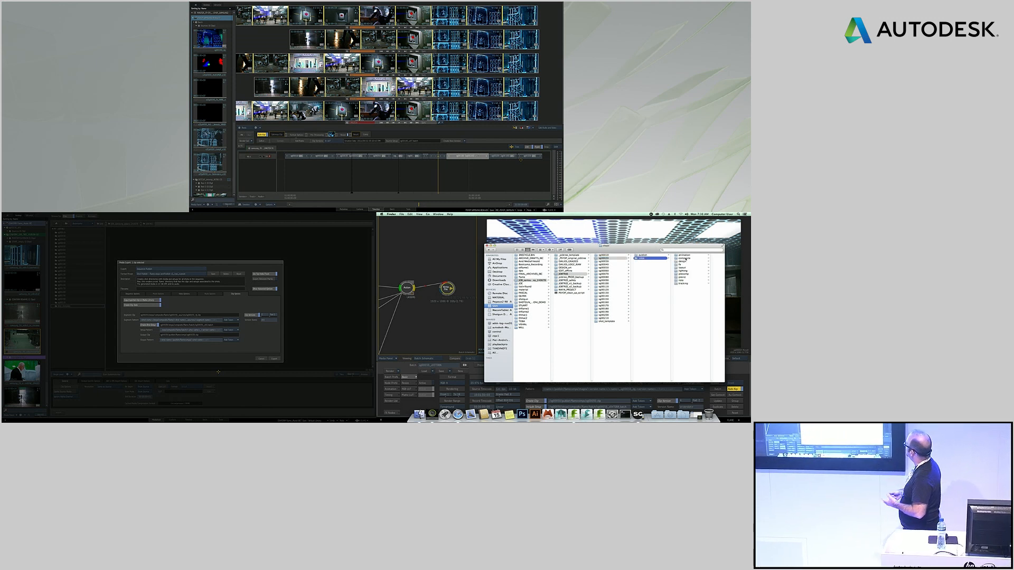
Open the shot's compositing subfolders down to the batch setups, enlarging the file window to show the whole folder hierarchy
{"action": "left_click", "coordinate": [684, 259]}
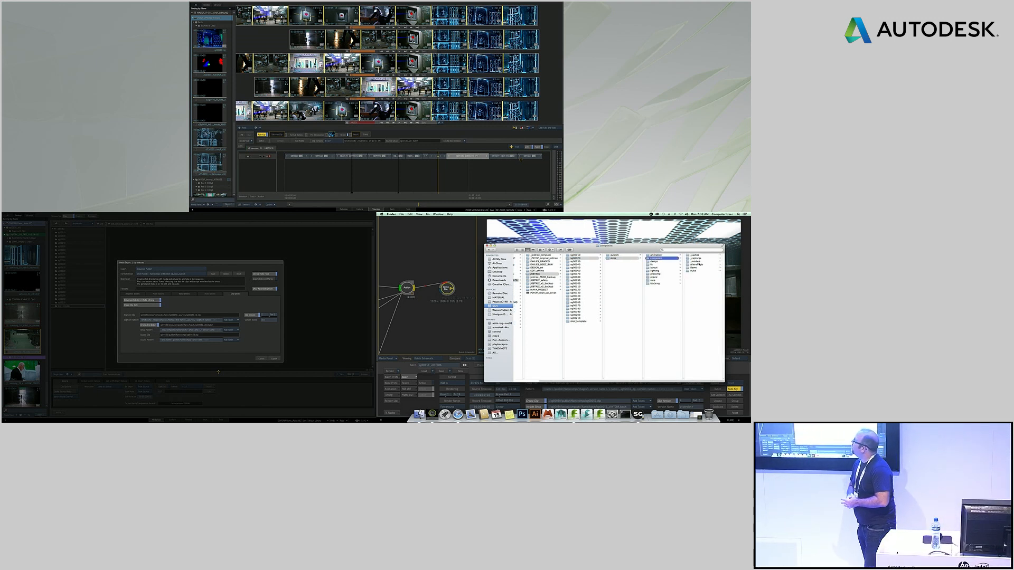
{"action": "left_click", "coordinate": [697, 268]}
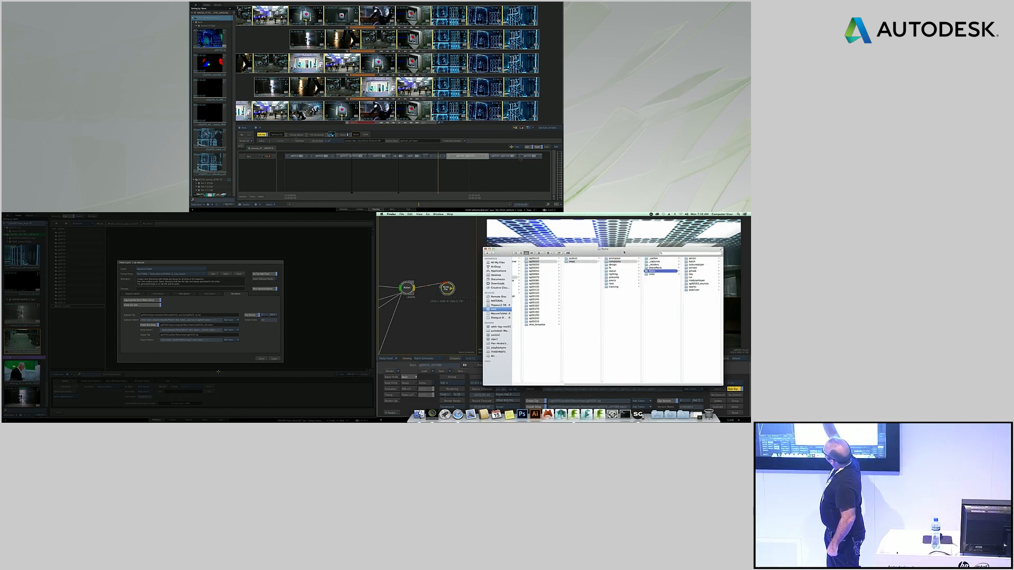
{"action": "left_click_drag", "start_coordinate": [608, 246], "coordinate": [516, 227]}
{"action": "left_click_drag", "start_coordinate": [634, 362], "coordinate": [748, 398]}
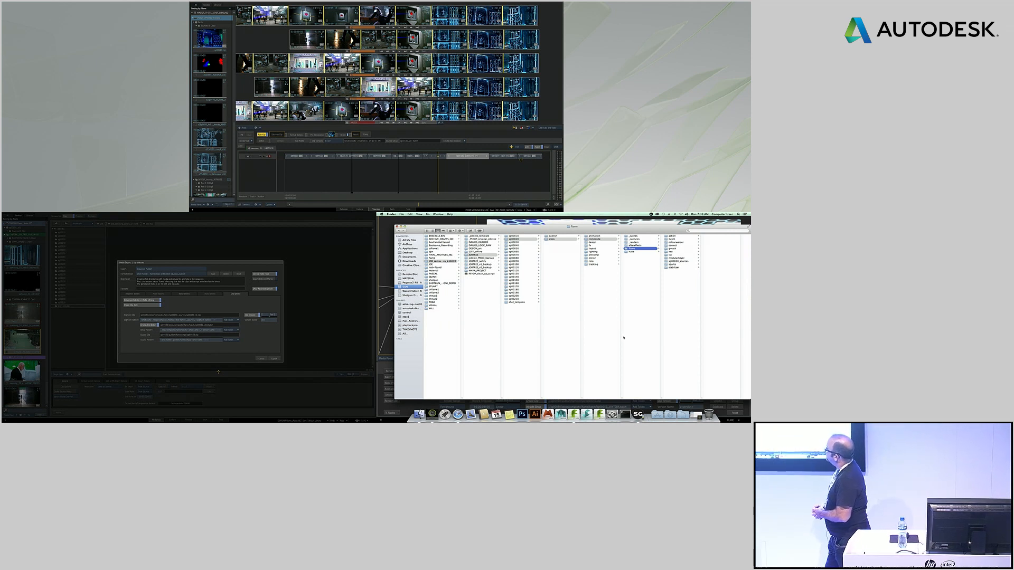
{"action": "left_click", "coordinate": [673, 239]}
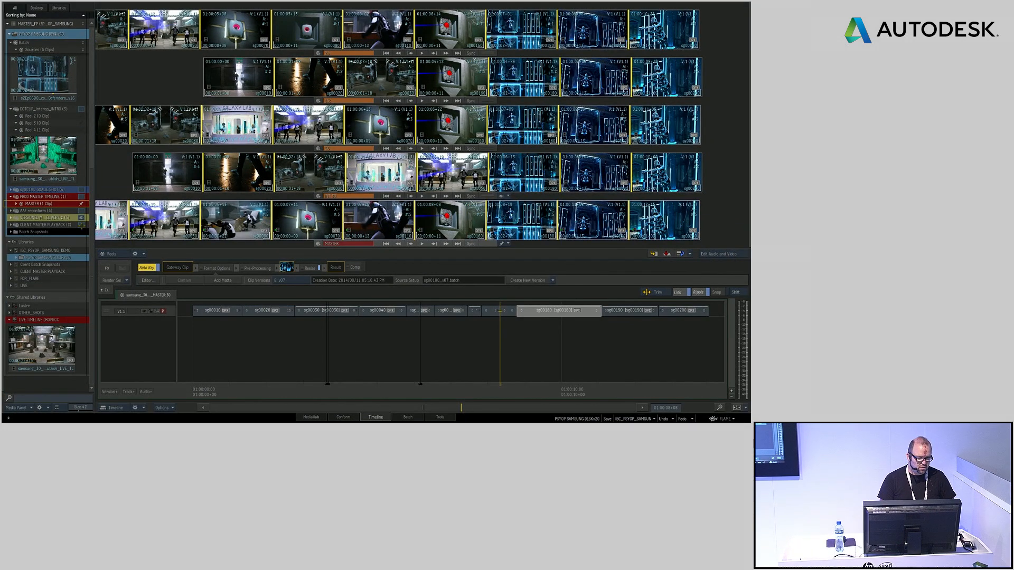
Return to Flame, show the CLIENT MASTER PLAYBACK reels and open the second clip, showing the dark corridor, in the full-screen player
{"action": "left_click", "coordinate": [81, 225]}
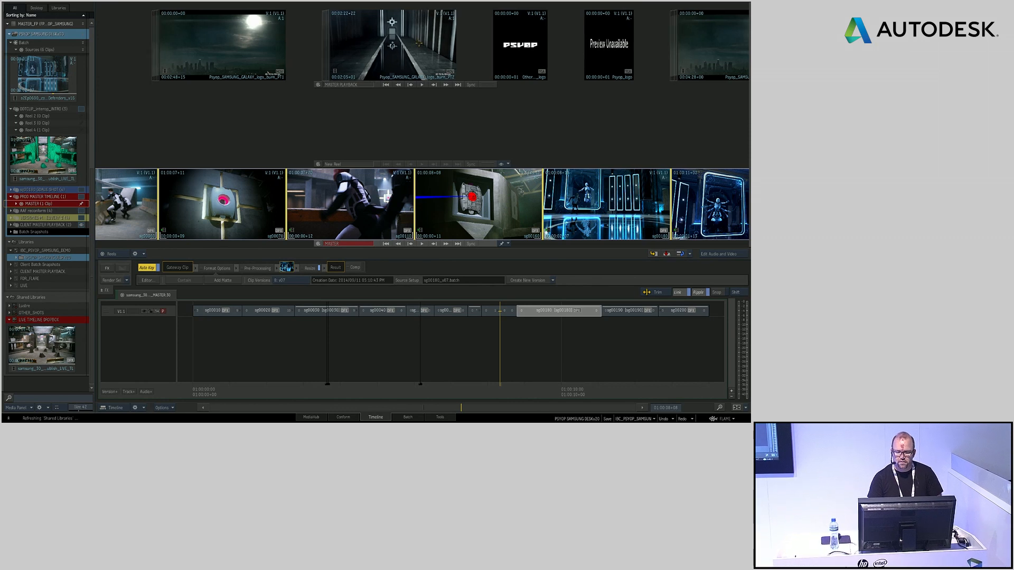
{"action": "double_click", "coordinate": [417, 48]}
{"action": "key", "text": "ctrl+Escape"}
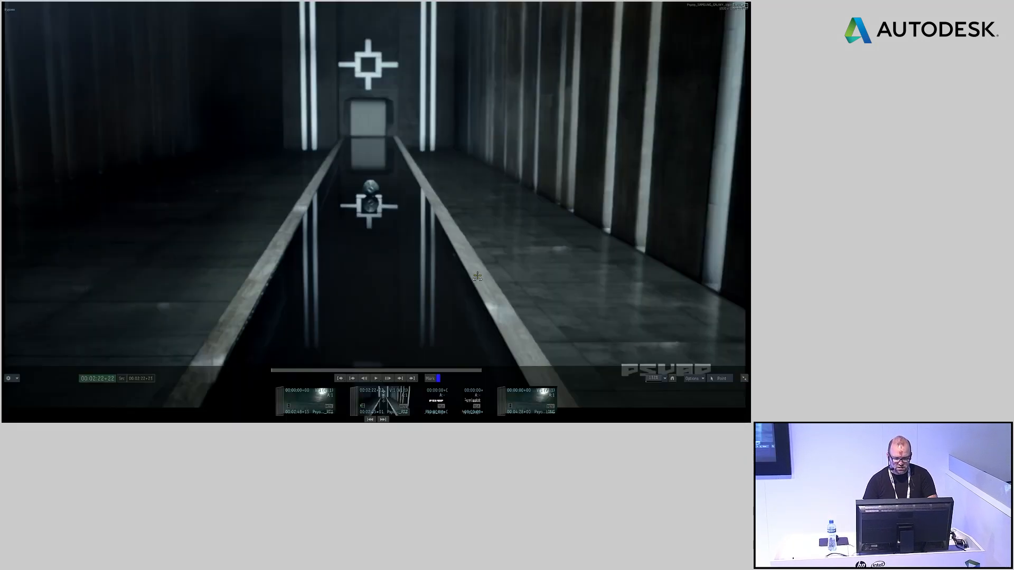
Reposition the corridor clip's image in the full-screen player and start its playback
{"action": "mouse_move", "coordinate": [549, 222]}
{"action": "left_mouse_down"}
{"action": "mouse_move", "coordinate": [526, 222]}
{"action": "mouse_move", "coordinate": [557, 225]}
{"action": "left_mouse_up"}
{"action": "left_click_drag", "start_coordinate": [493, 224], "coordinate": [495, 237]}
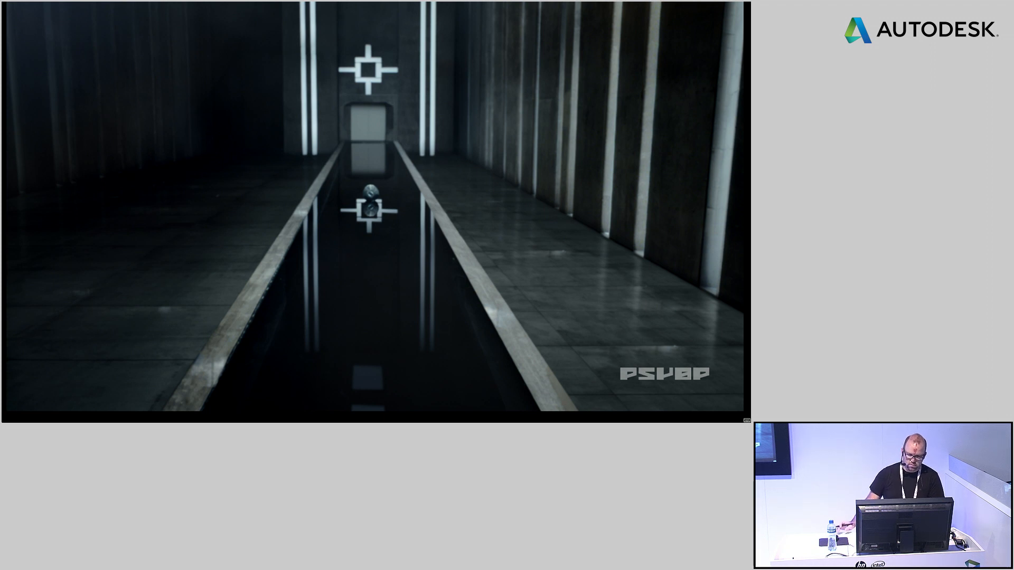
{"action": "key", "text": "space"}
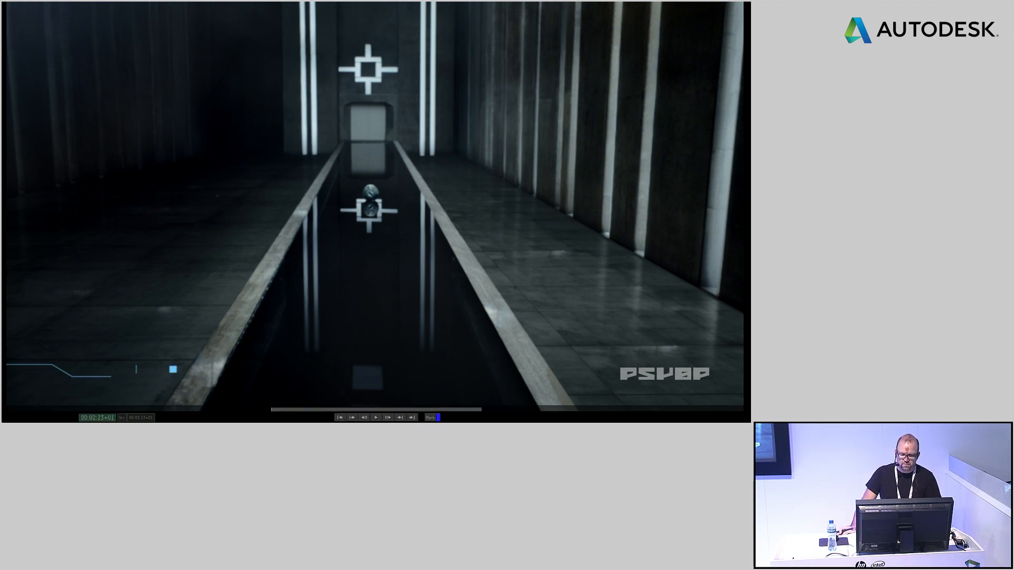